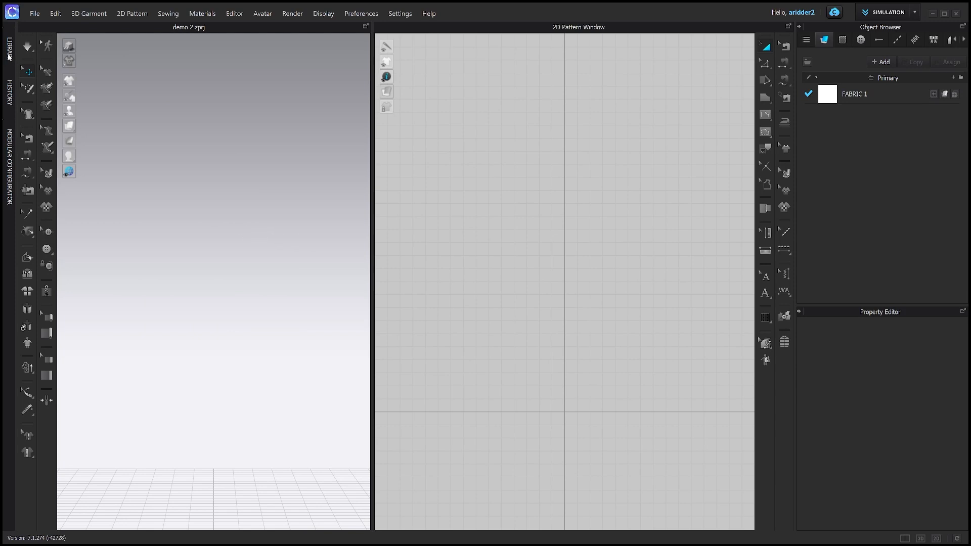
Step: Load the avatar FV2_Feifei.avt from the Female_V2 avatar folder in the library
click(9, 55)
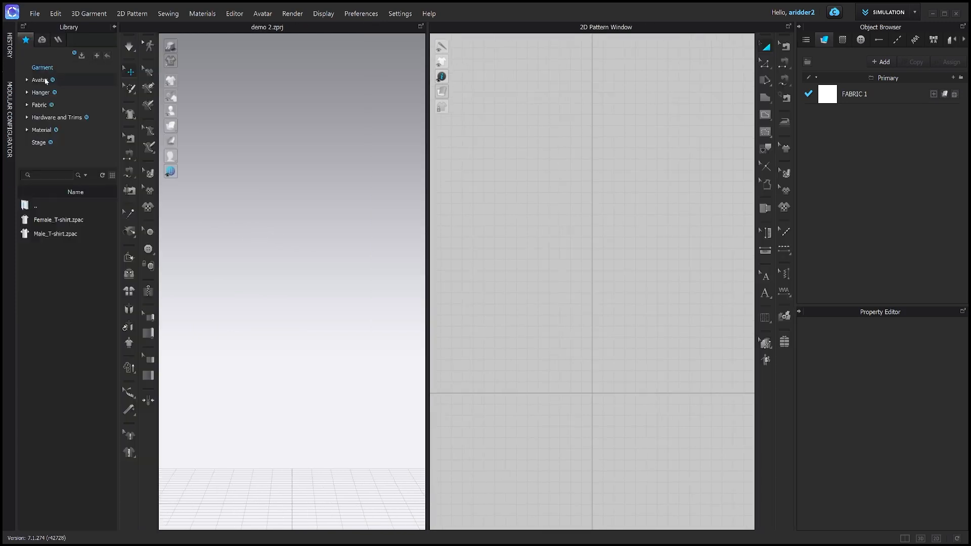
click(45, 80)
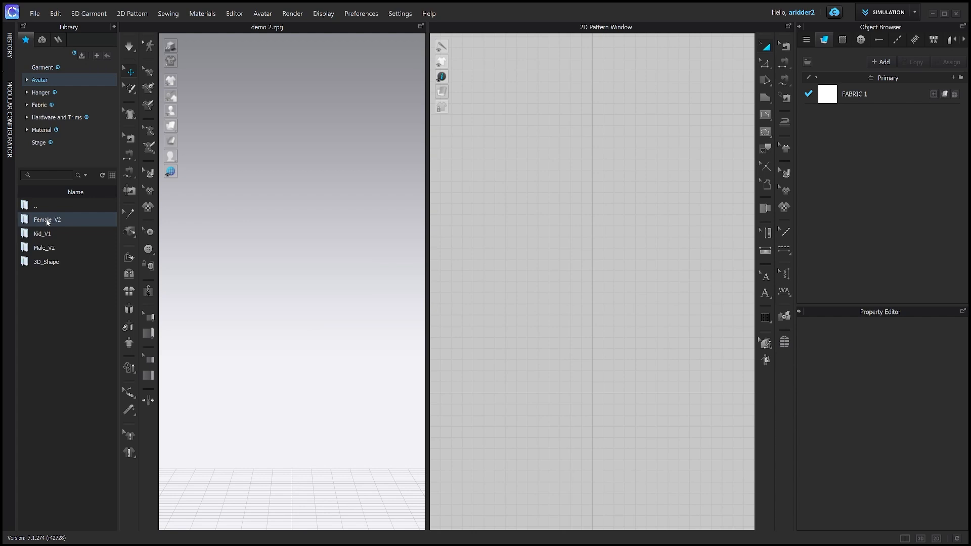
double_click(47, 220)
mouse_move(53, 336)
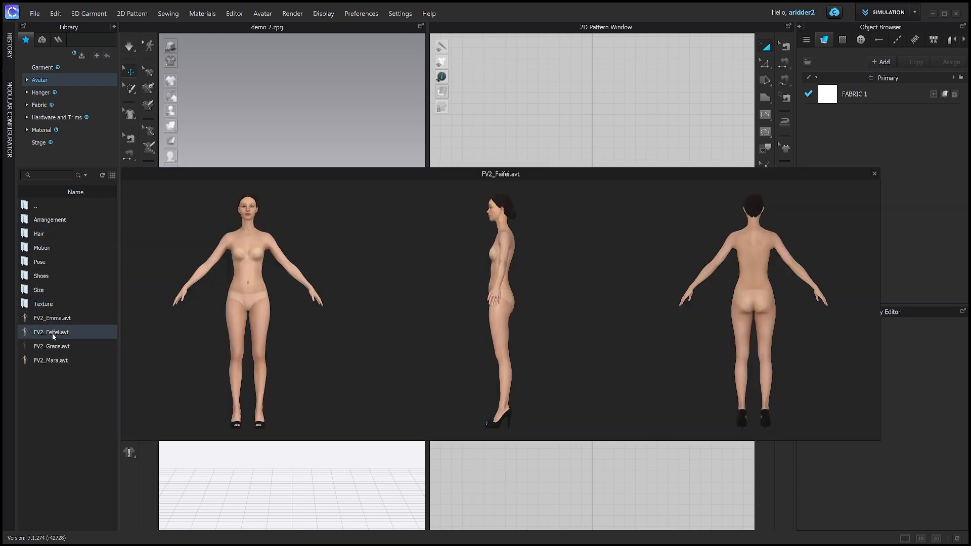
double_click(53, 334)
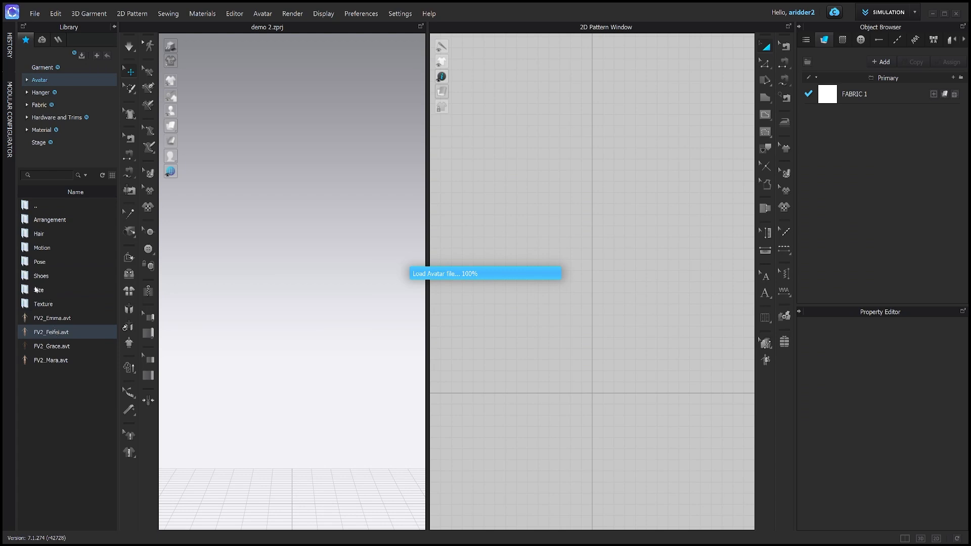
Step: Look through the female avatar's Size folder, return to its parent folder and collapse the library
double_click(36, 289)
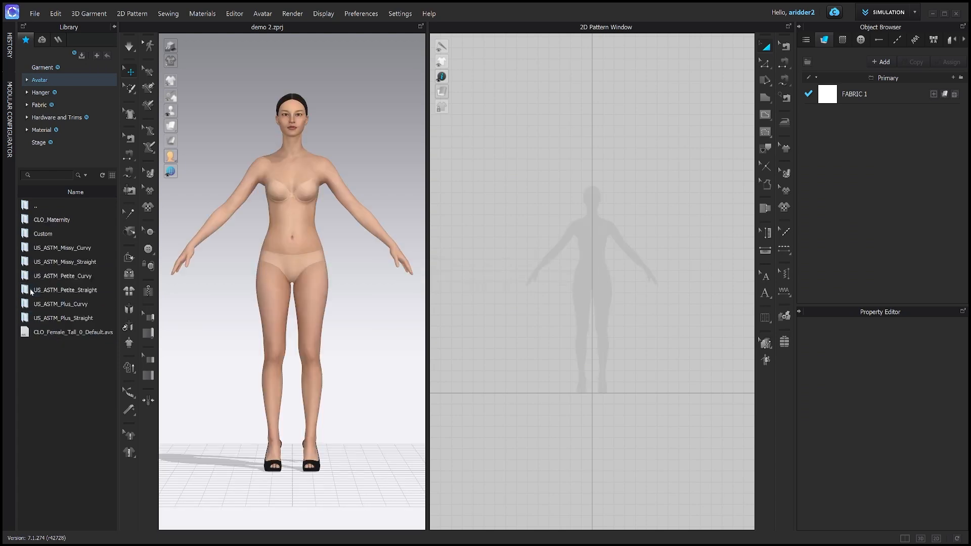
double_click(32, 205)
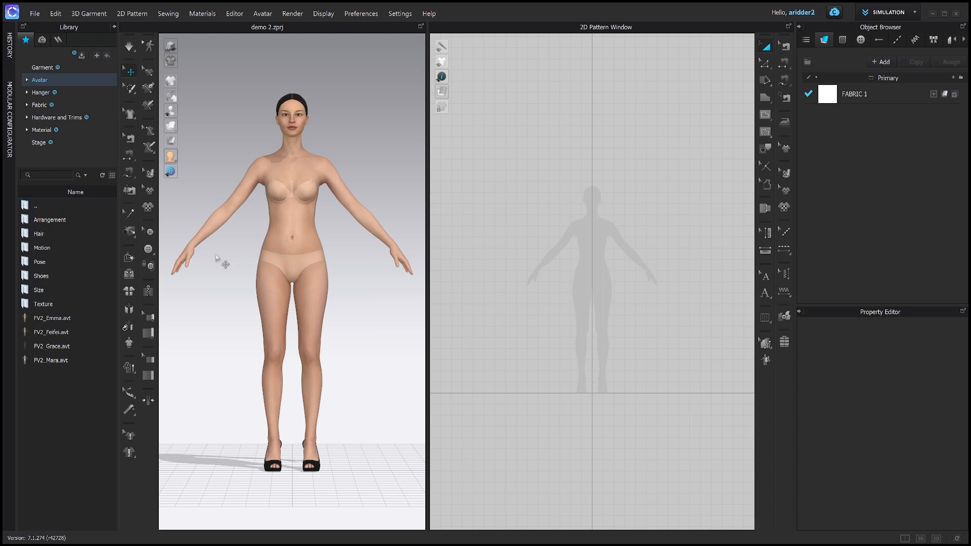
click(115, 28)
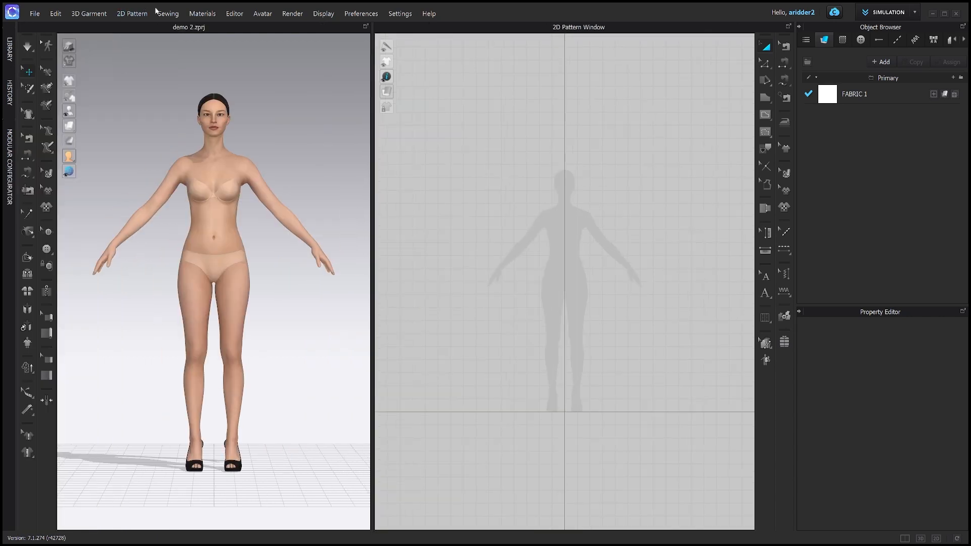
Step: Open the Avatar Editor and keep Total Height as the avatar's height measure
click(263, 14)
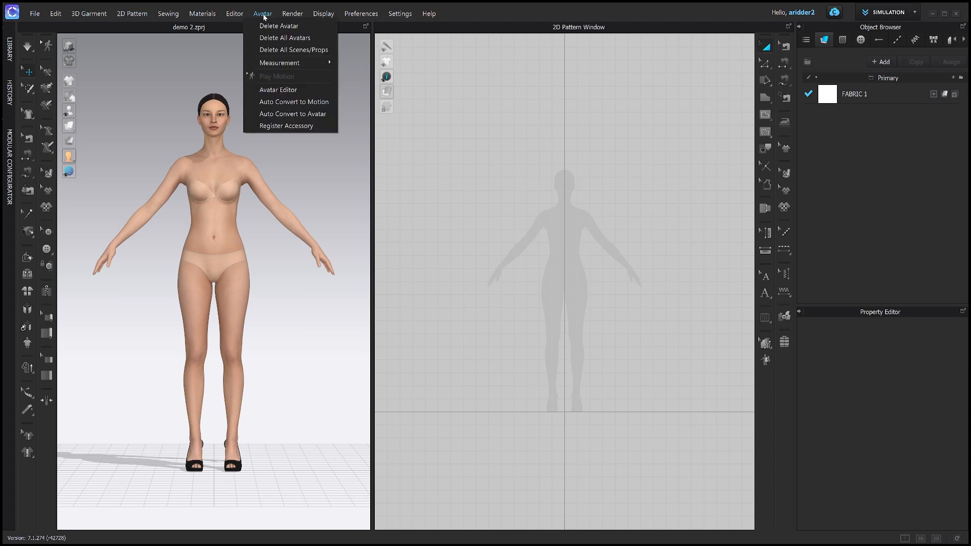
click(278, 90)
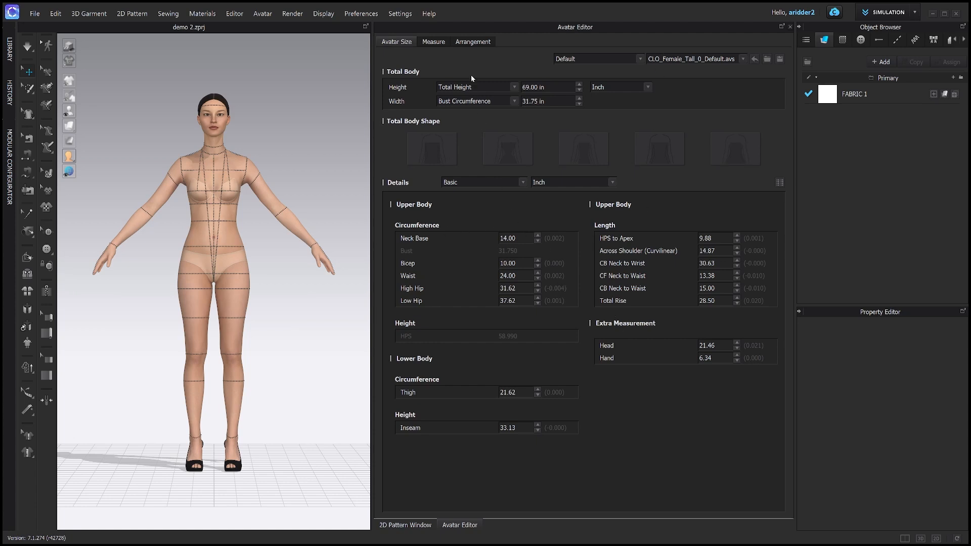
click(502, 91)
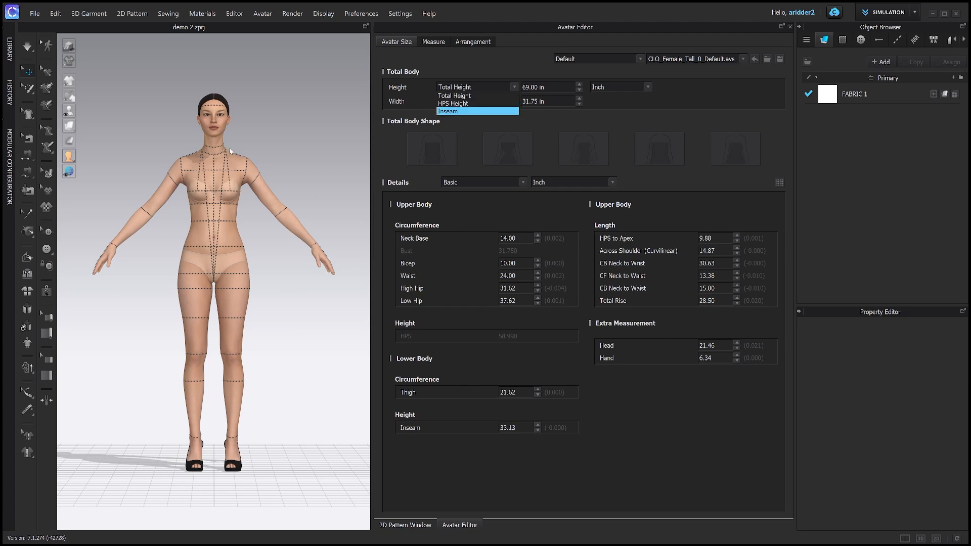
click(449, 95)
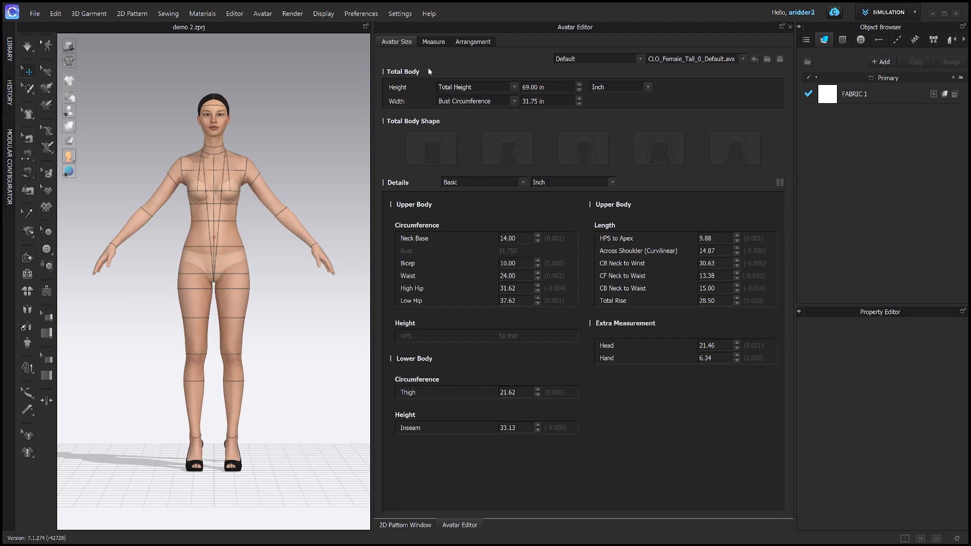
Step: Base the avatar's width on Weight and set its total height to 62 inches
click(468, 102)
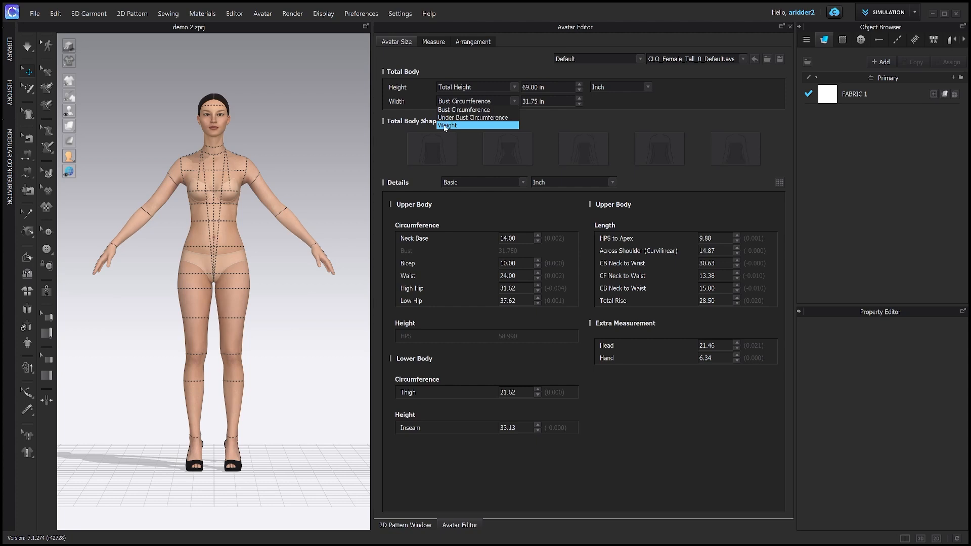
click(445, 126)
click(548, 87)
text(62)
key(Return)
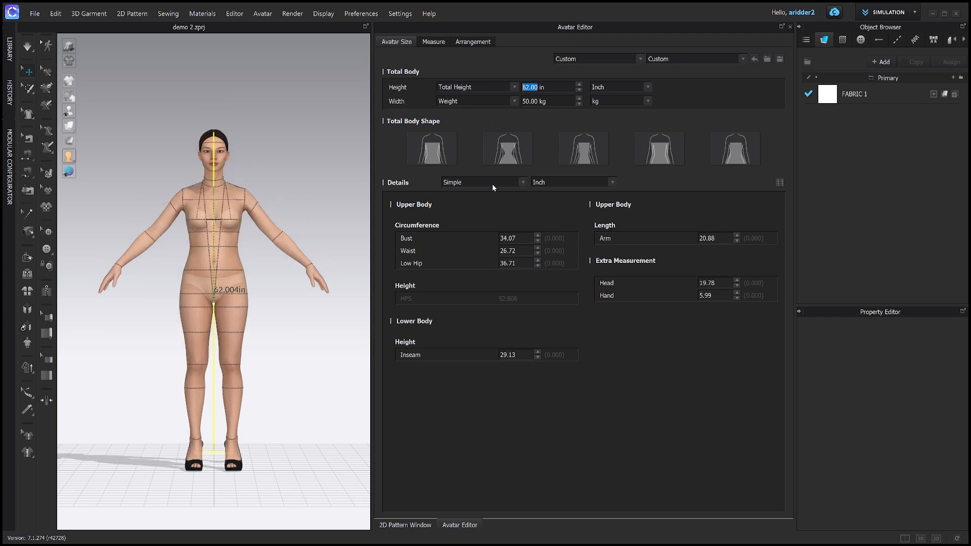
Step: Set the avatar's weight to 120 kg
click(535, 103)
text(120)
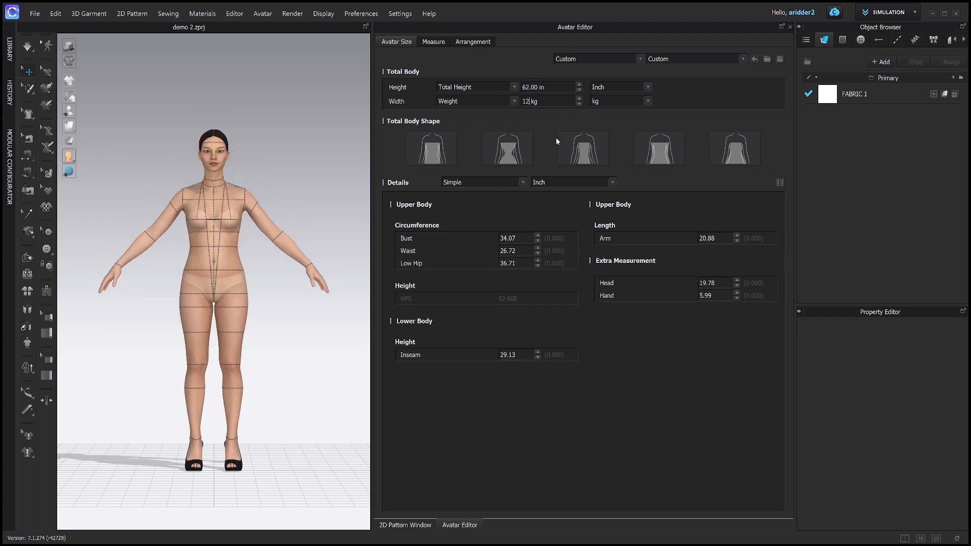
key(Return)
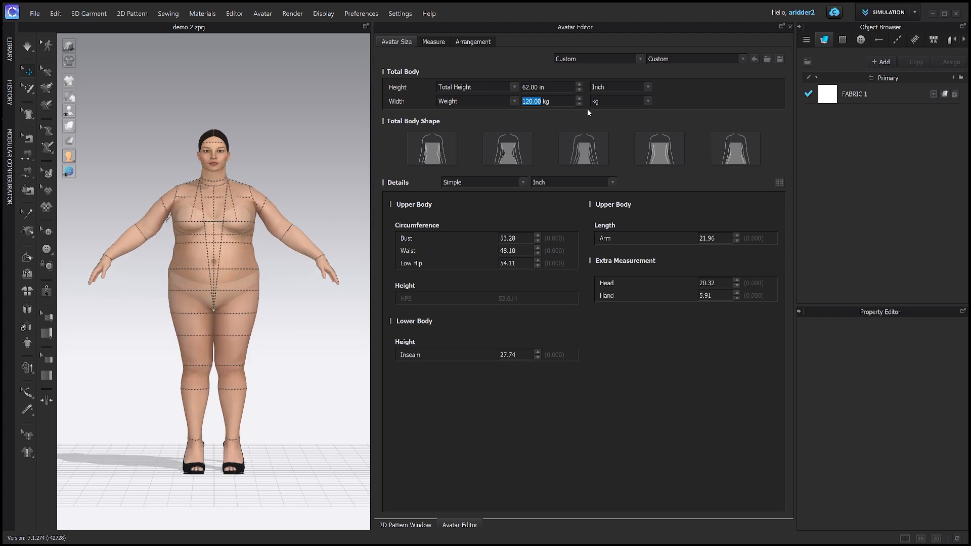
Step: Switch the avatar's weight unit to lb and set the weight to 120 lb
click(630, 102)
click(624, 113)
click(548, 101)
text(120)
key(Return)
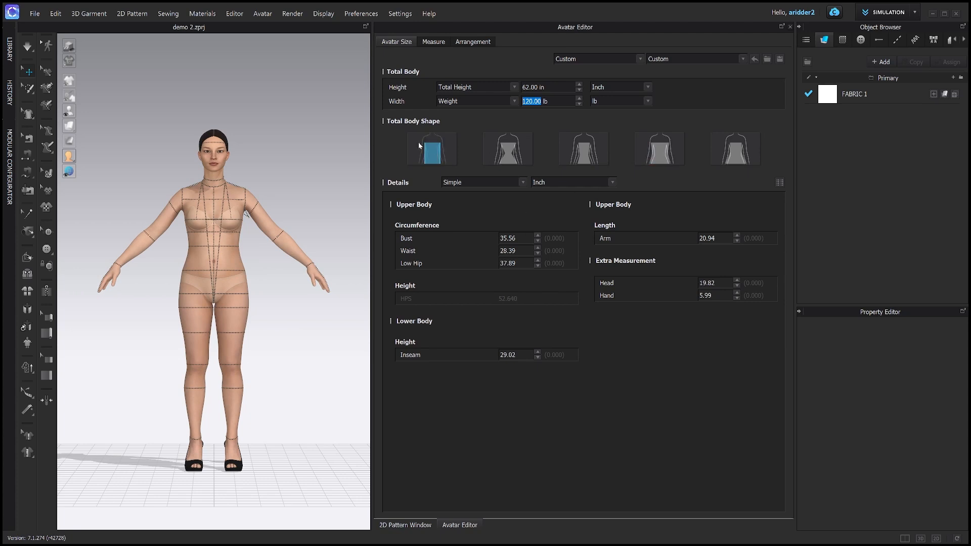
Step: Try the different total body shape presets on the avatar and finish with the straight rectangular shape
click(519, 150)
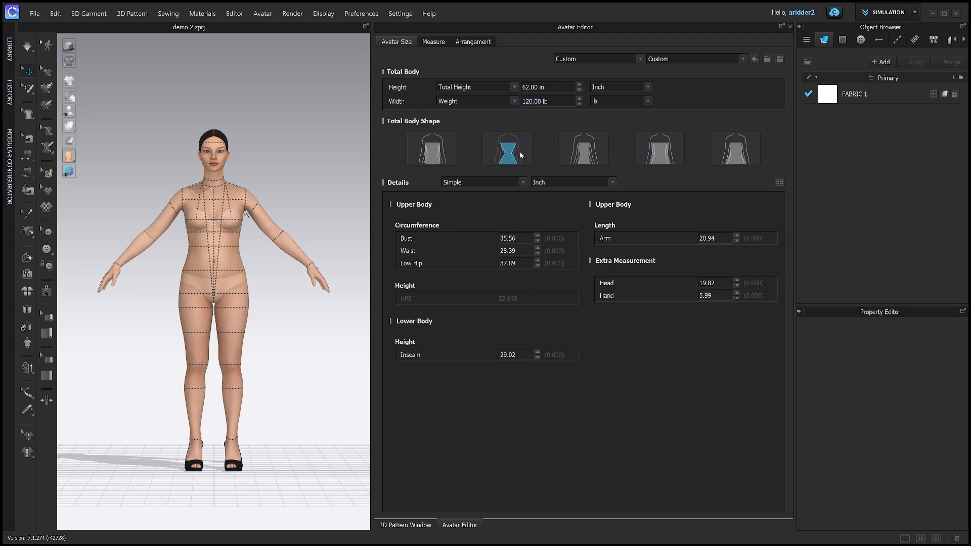
click(583, 152)
click(670, 152)
click(723, 146)
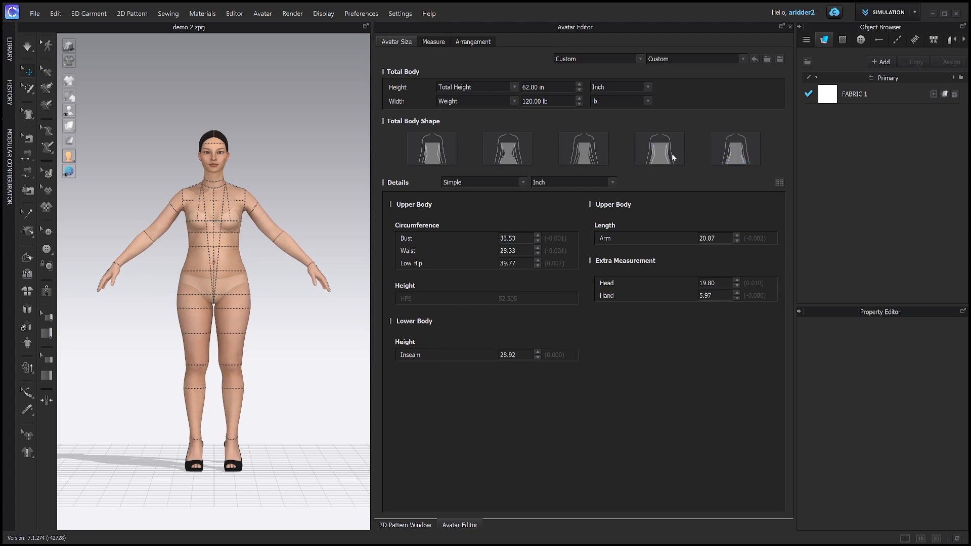
click(642, 153)
click(577, 161)
click(505, 152)
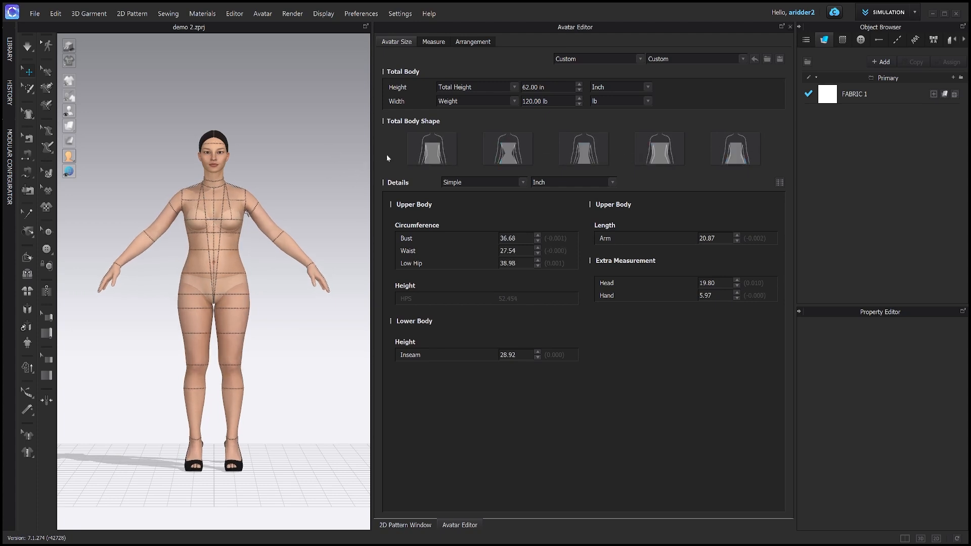
click(432, 148)
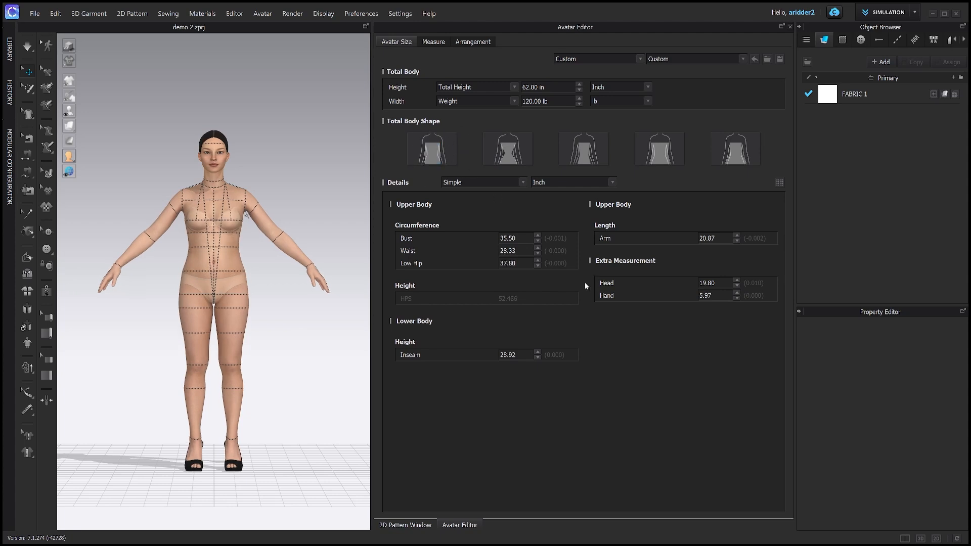
Step: Compare the Basic, Advanced (Dressform) and Advanced (Human Body) measurement details, and return to the Simple set
click(494, 184)
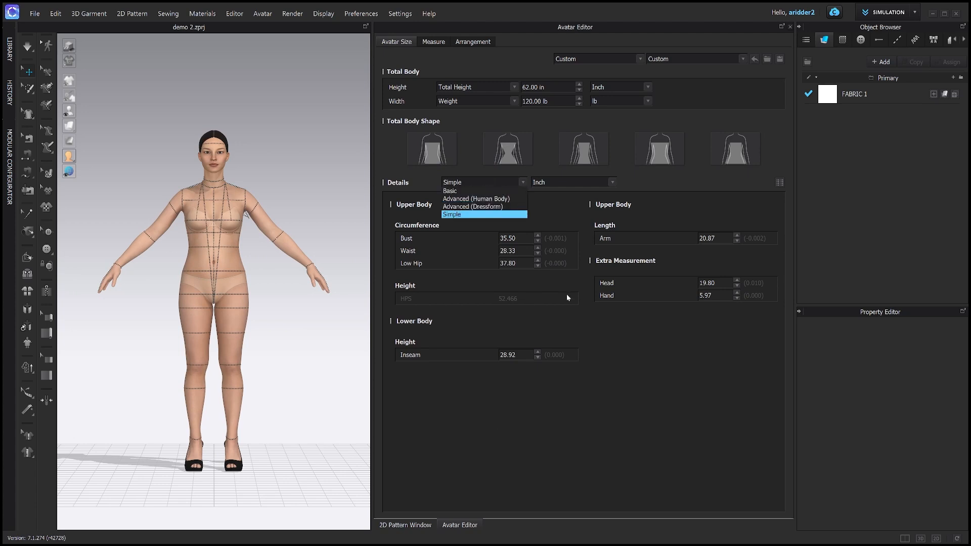
click(465, 192)
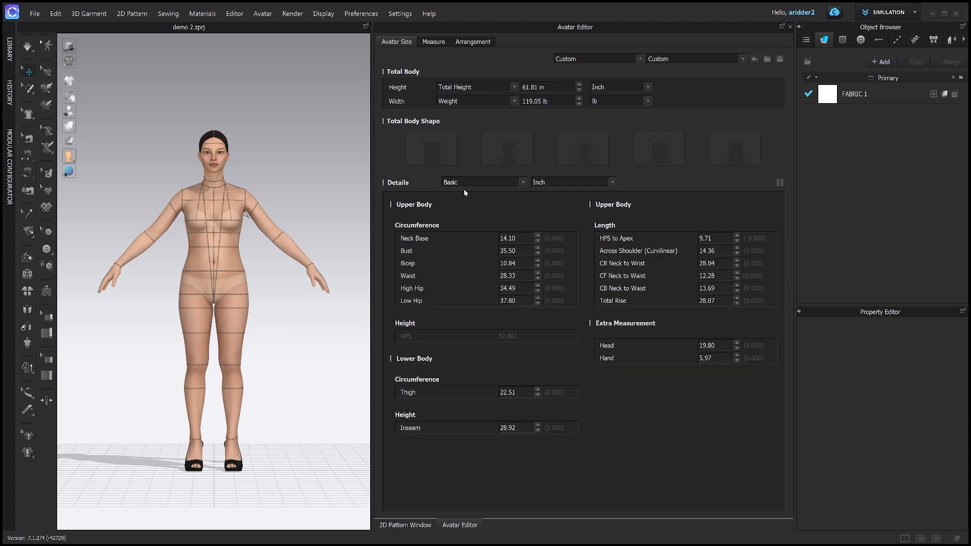
click(497, 183)
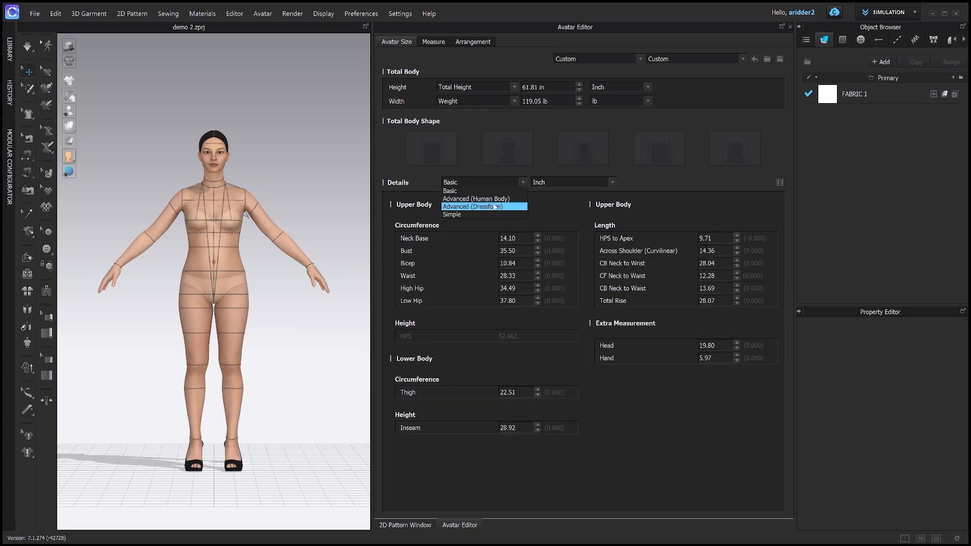
click(490, 206)
click(507, 184)
click(503, 200)
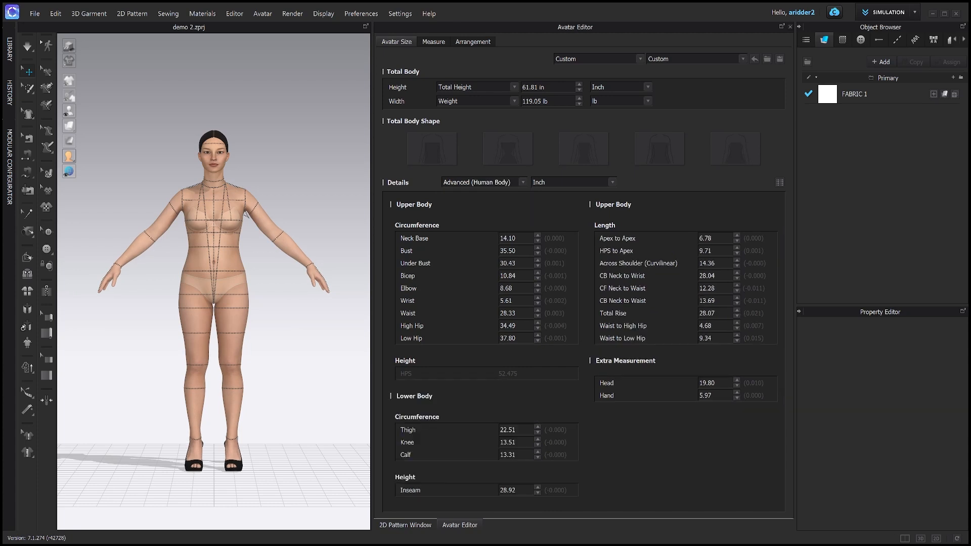
click(522, 183)
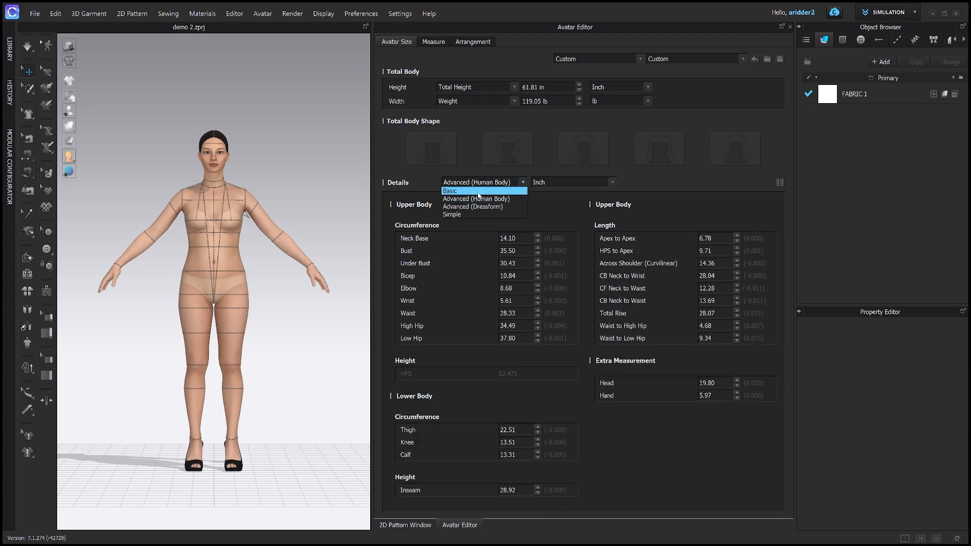
click(478, 192)
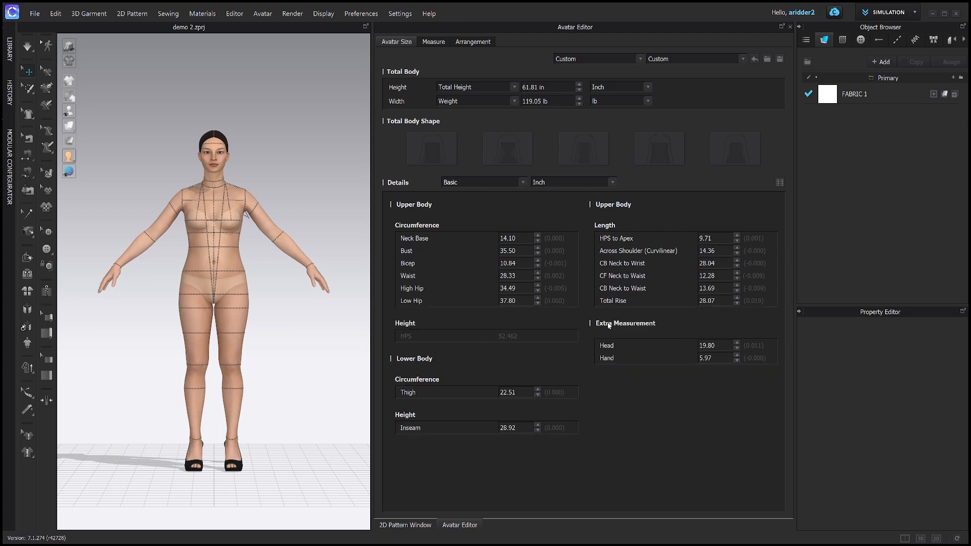
click(522, 182)
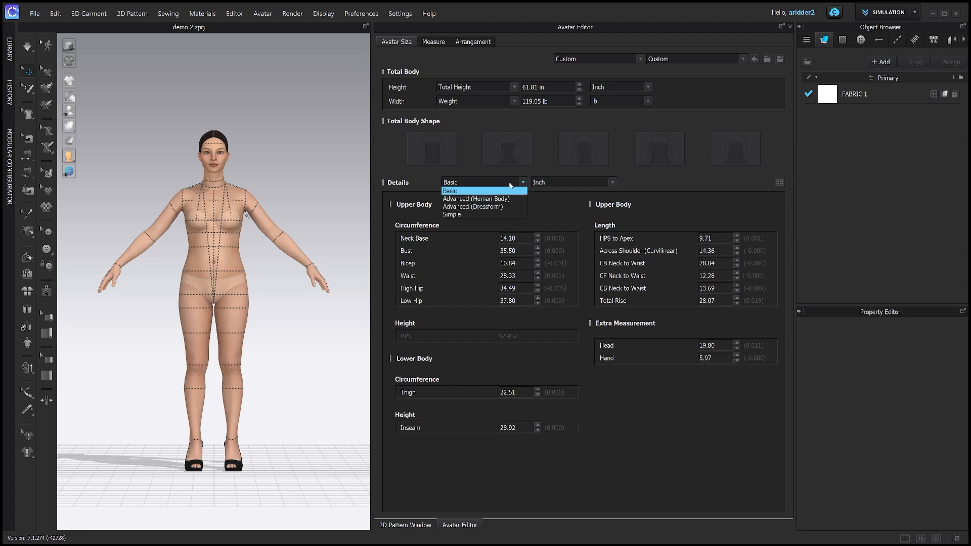
click(483, 208)
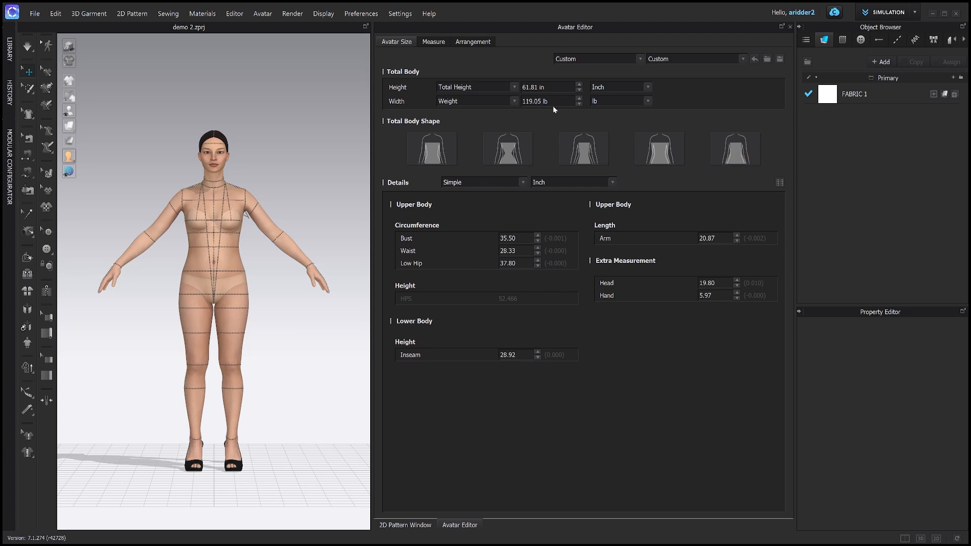
Step: Set the avatar's total height to 62 inches and its weight to 120 lb again
click(533, 87)
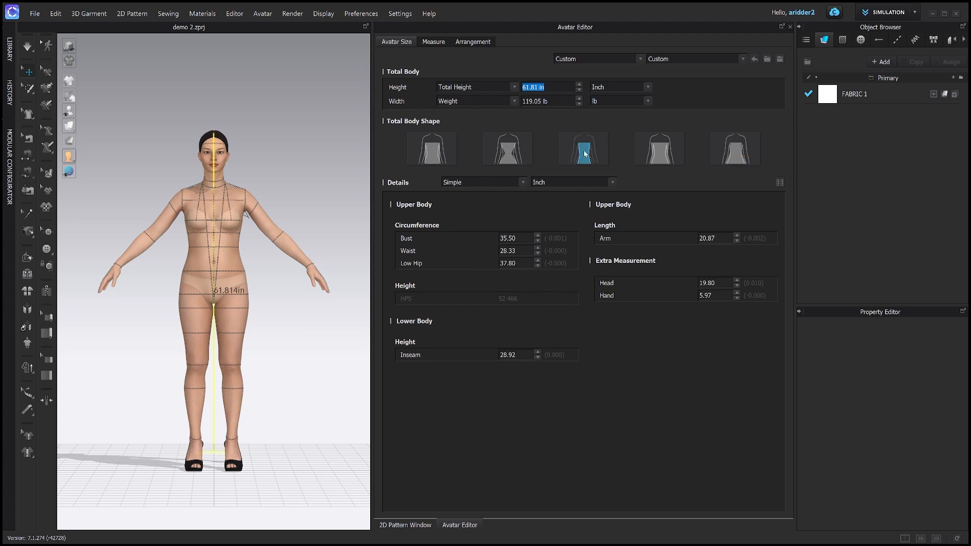
text(62)
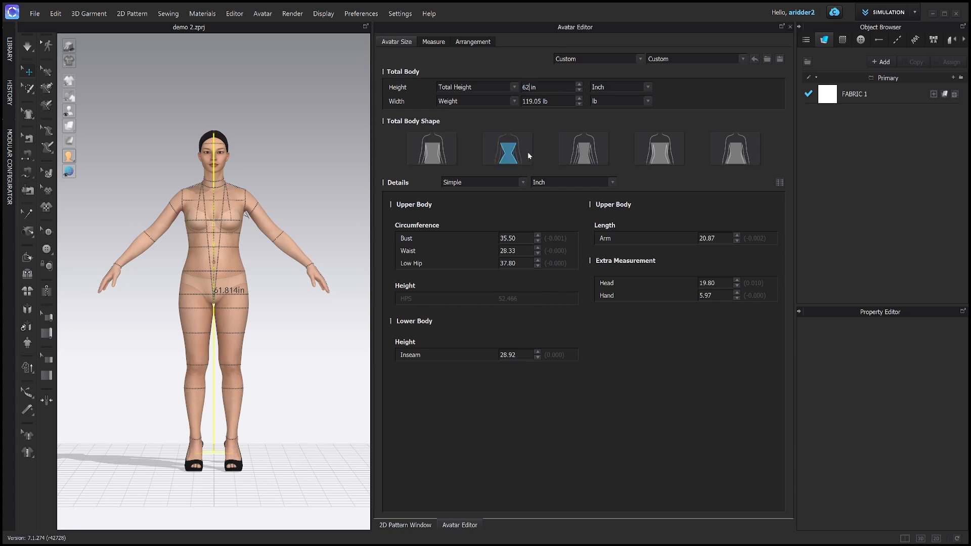
key(Tab)
text(120)
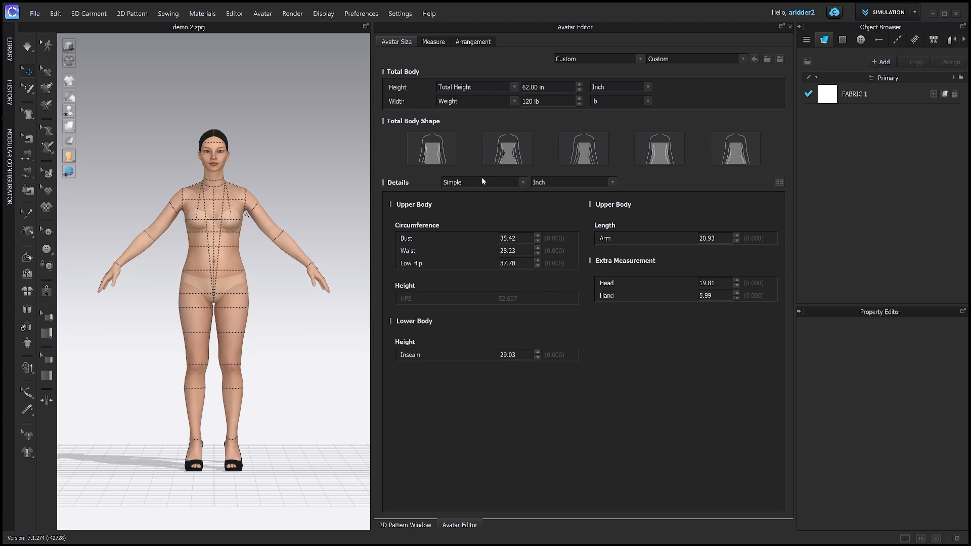
key(Return)
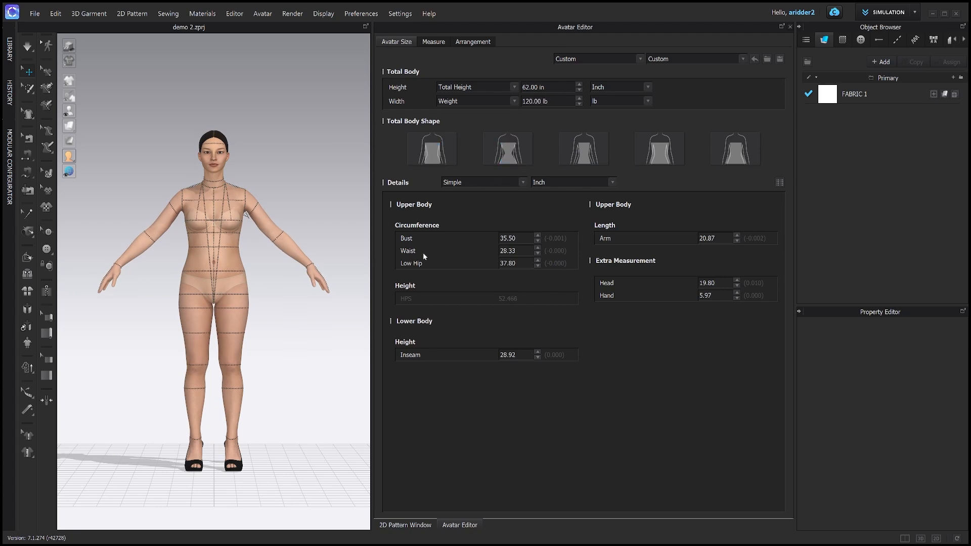
Step: Set the avatar's bust to 33, waist to 28 and low hip to 38 inches, and close the Avatar Editor
click(508, 238)
text(33)
key(Tab)
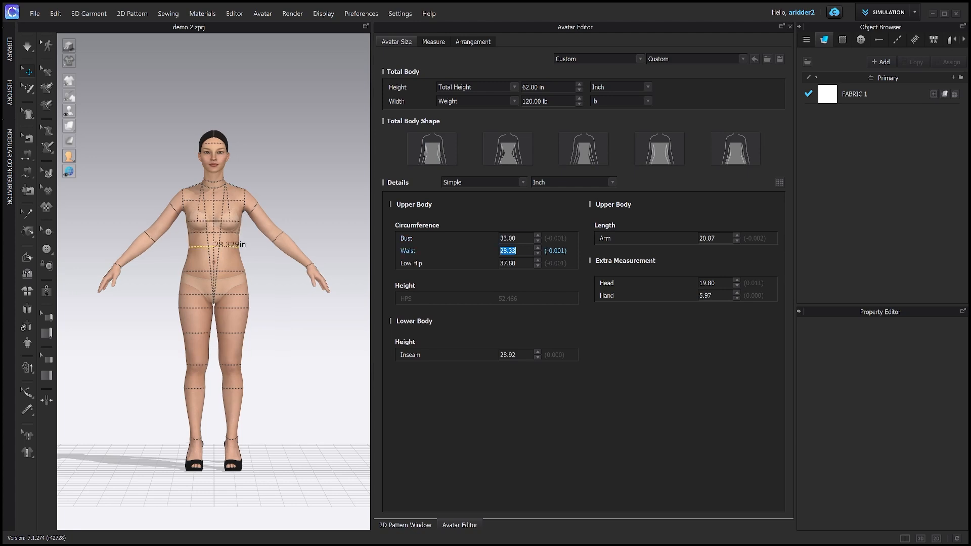
text(28)
key(Tab)
text(38)
key(Return)
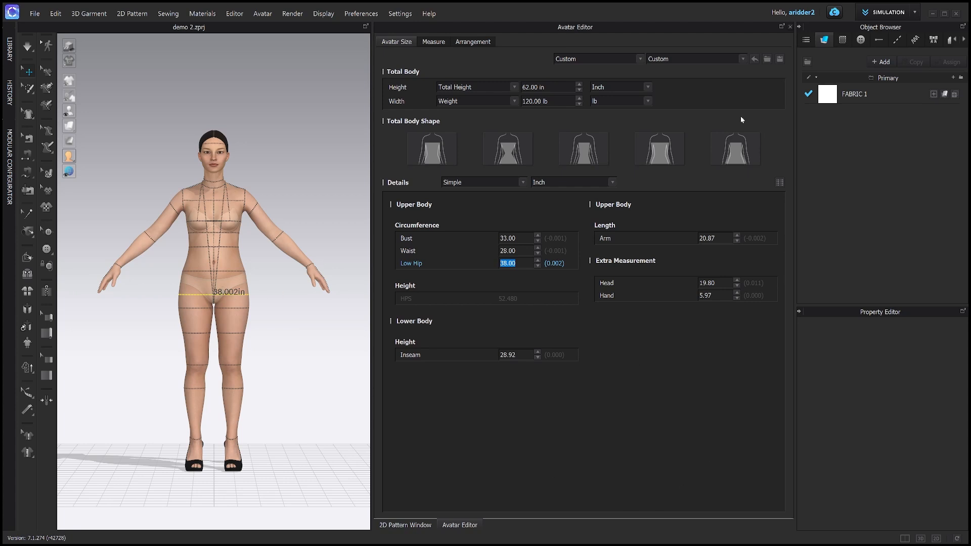
click(789, 27)
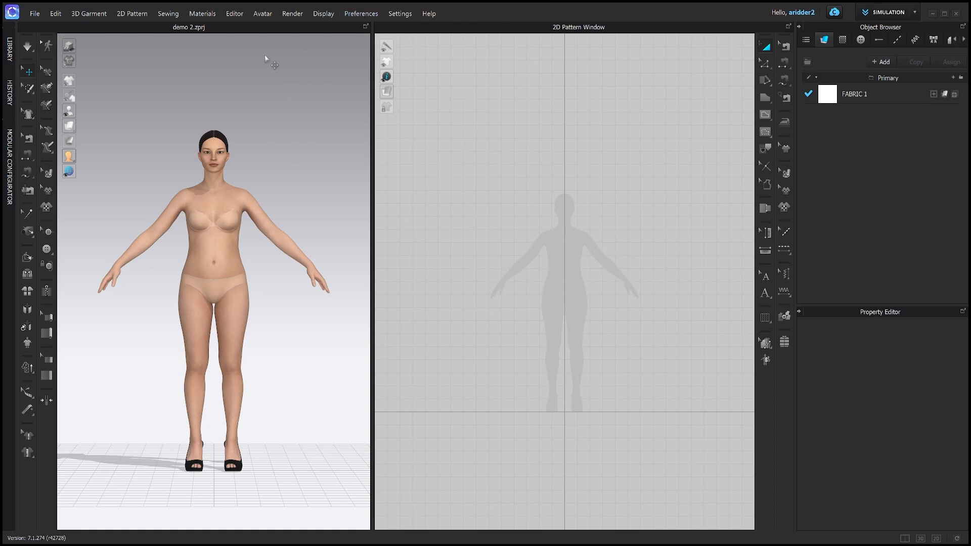
Step: Create the default sleeveless body block with the Parametric Pattern Editor, place it beside the avatar silhouette's head, and close the editor
click(235, 14)
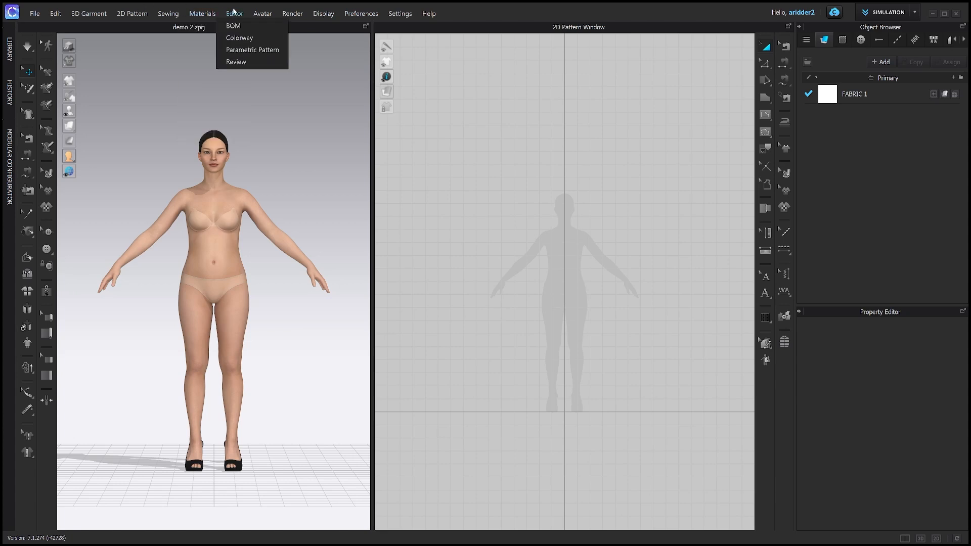
click(271, 50)
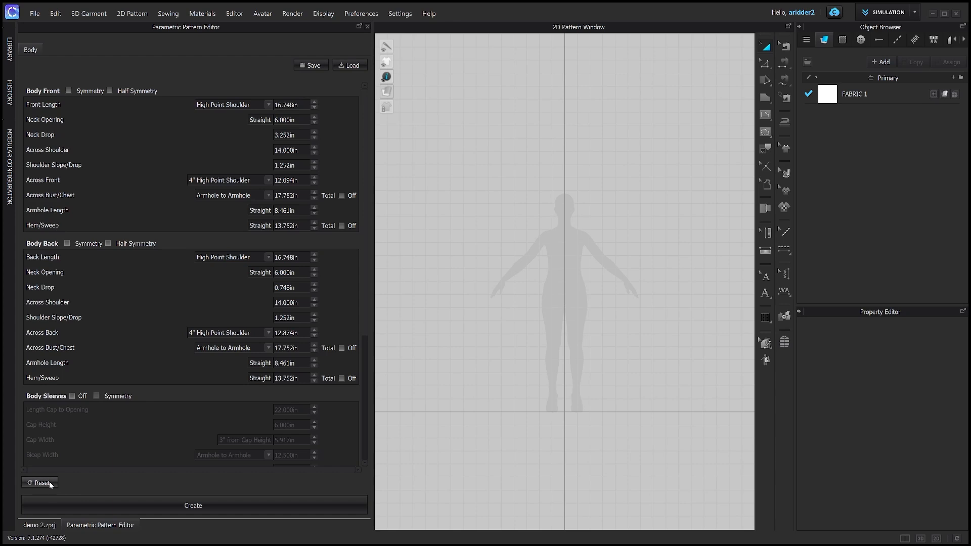
click(196, 506)
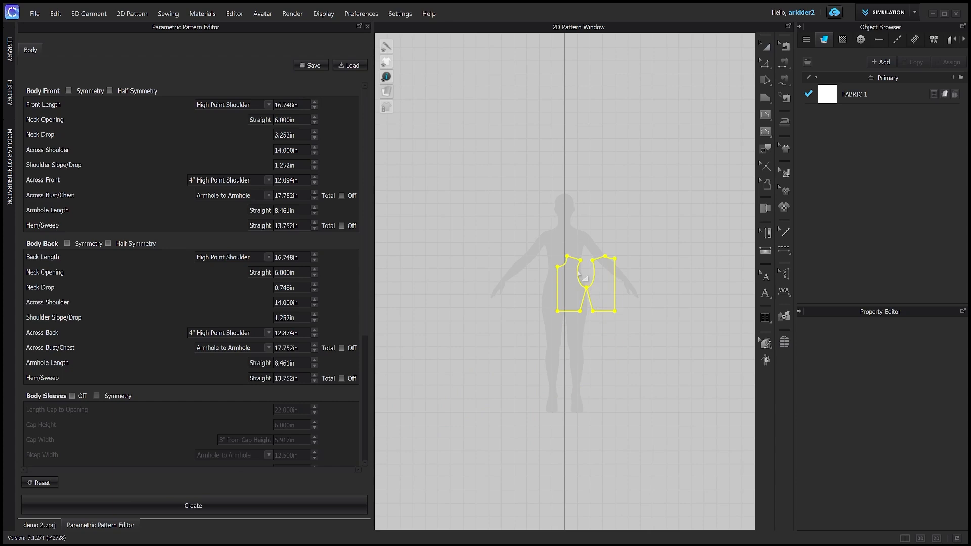
click(567, 190)
click(621, 196)
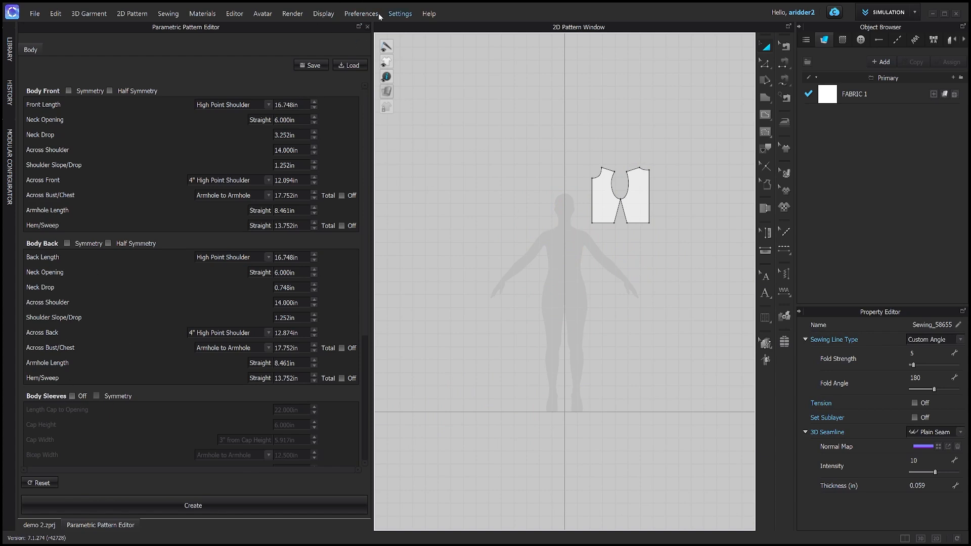
click(368, 27)
click(635, 196)
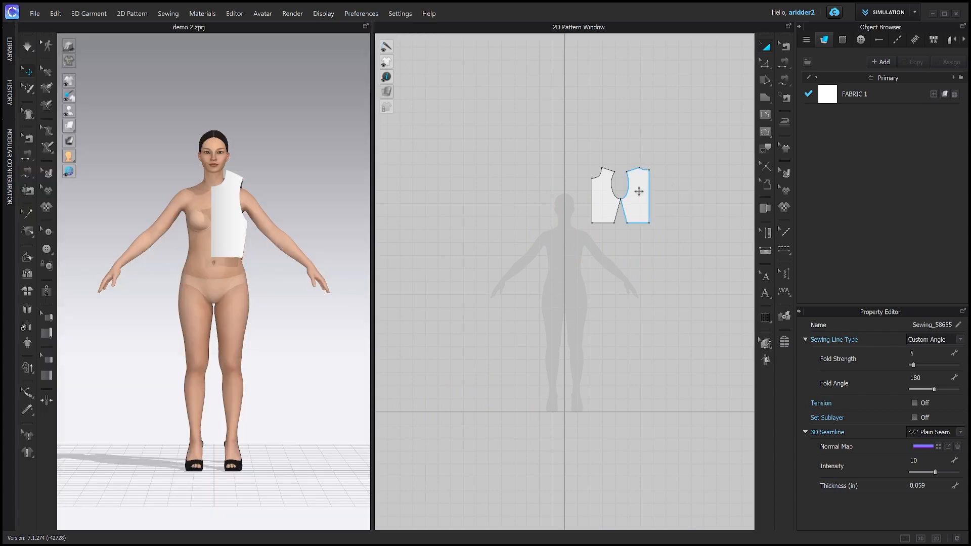
Step: Unfold the front bodice half along its center front line using Unfold Symmetric Editing (with Sewing)
scroll(635, 196, up, 3)
middle_drag(639, 196, 619, 237)
scroll(263, 251, up, 2)
mouse_move(273, 246)
right_down()
mouse_move(204, 249)
mouse_move(280, 246)
right_up()
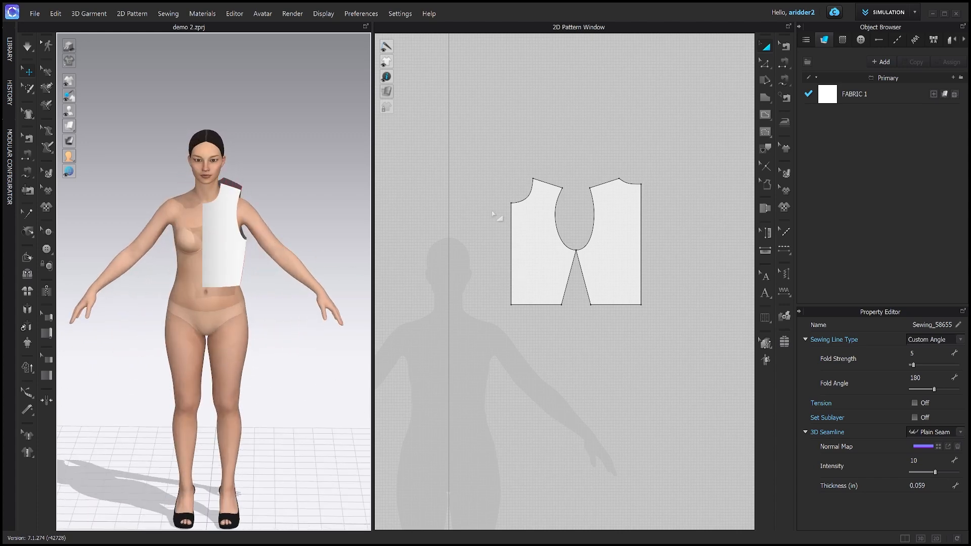
middle_drag(480, 229, 447, 251)
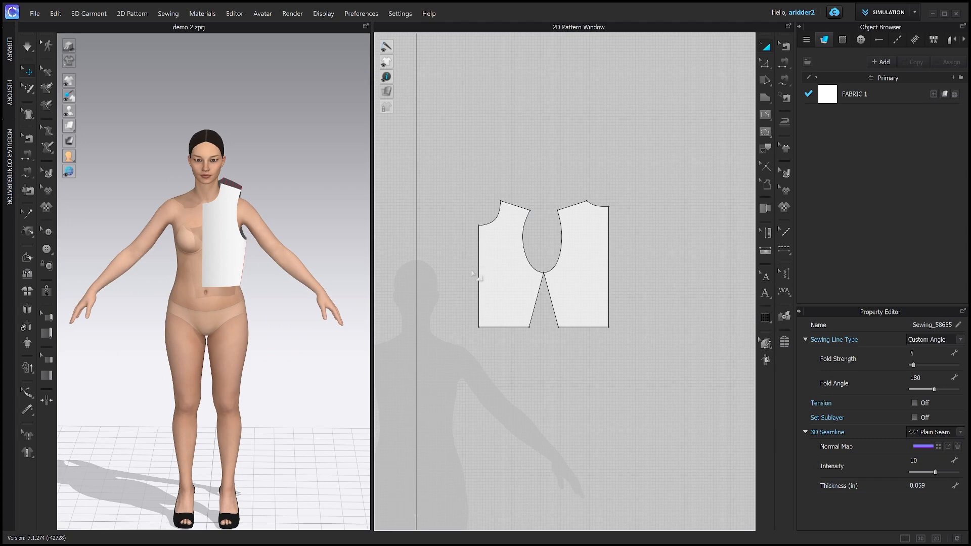
middle_drag(469, 284, 466, 300)
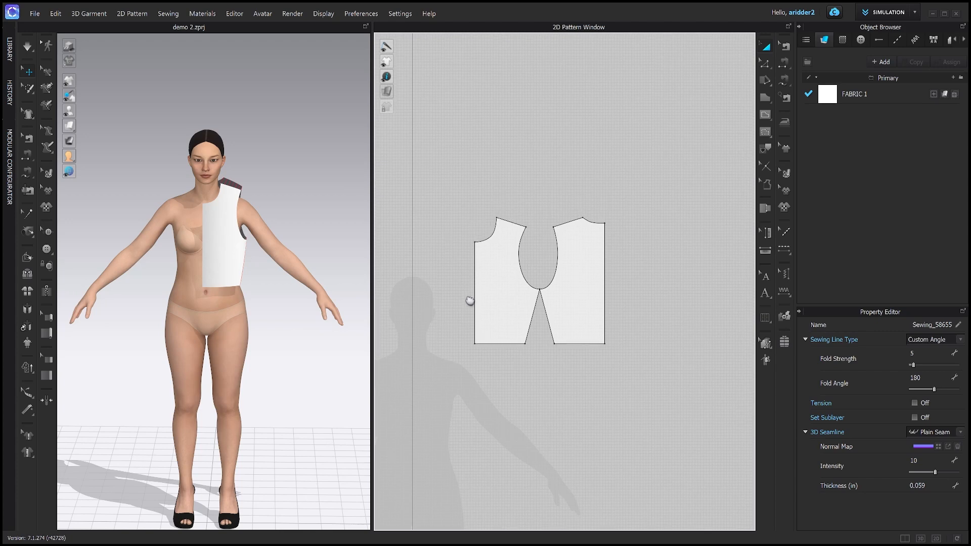
key(z)
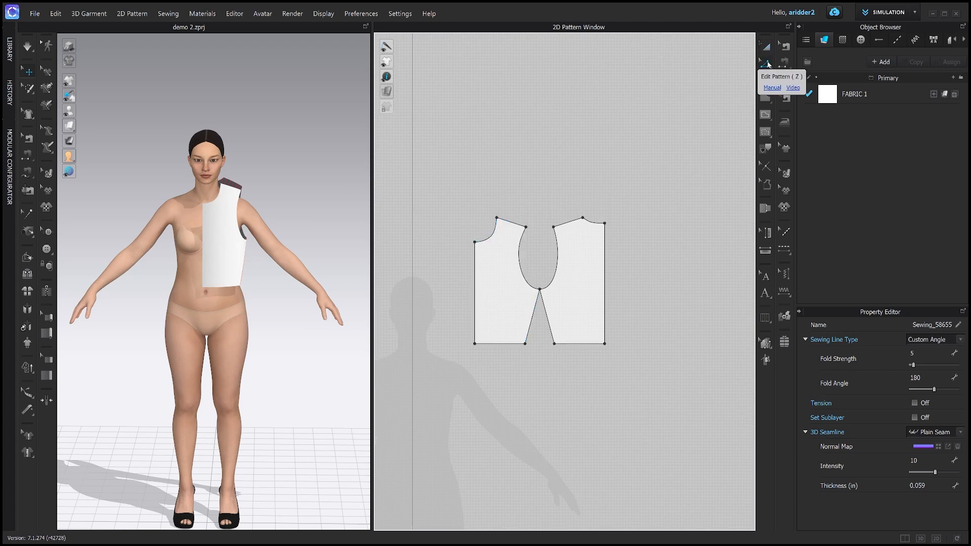
click(475, 276)
right_click(477, 275)
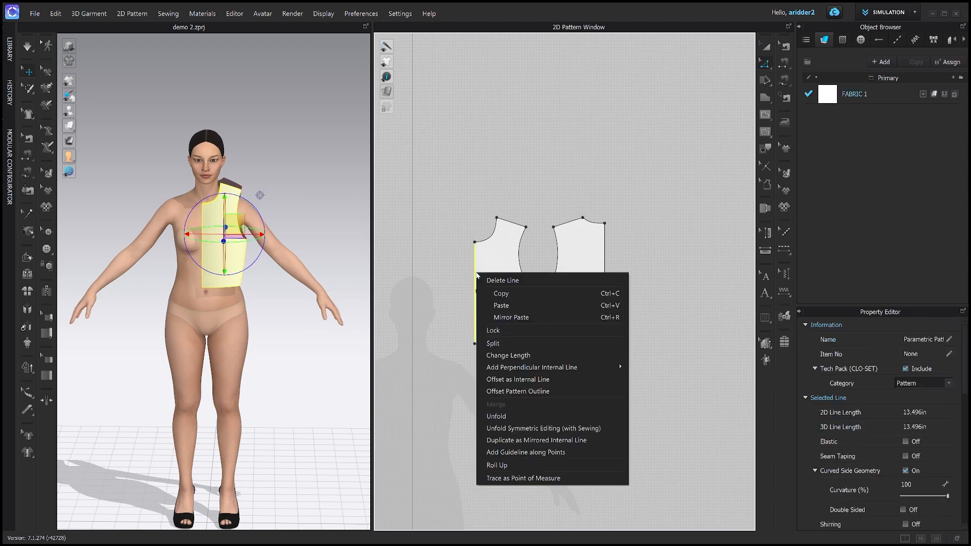
click(500, 429)
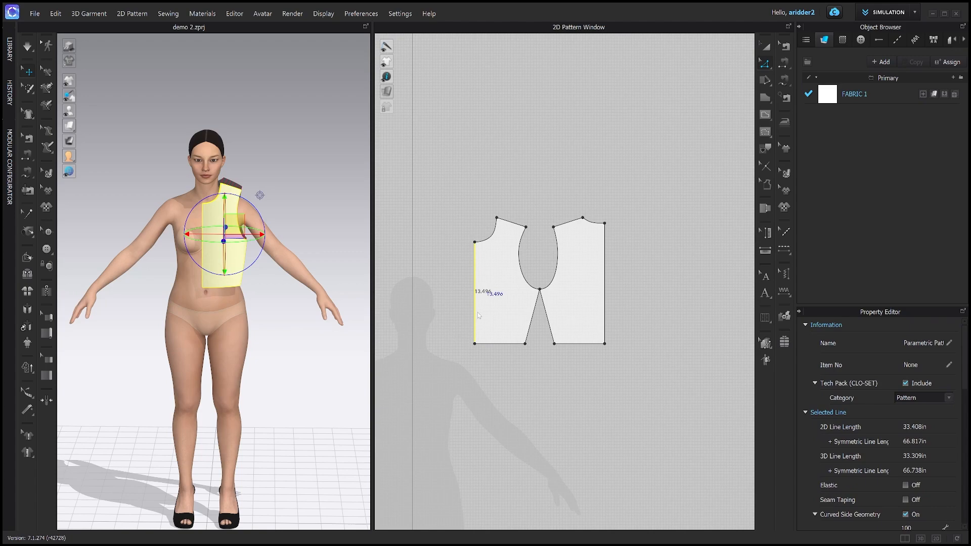
Step: Unfold the back bodice half along its center back line using Unfold Symmetric Editing (with Sewing)
click(605, 286)
right_click(606, 278)
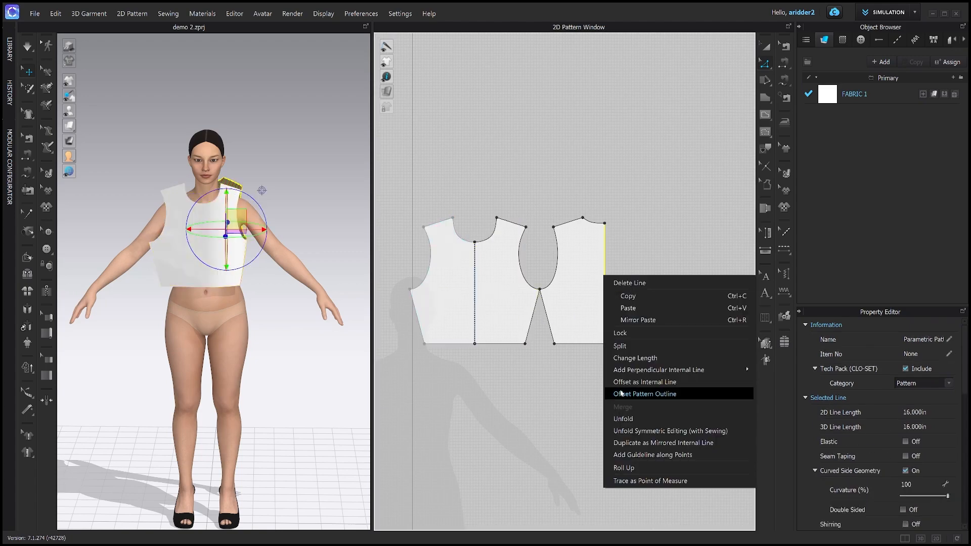
click(621, 432)
Step: Start the simulation to drape the sewn bodice on the avatar, and face the avatar's front
right_drag(304, 158, 329, 150)
right_drag(312, 196, 278, 176)
right_drag(209, 147, 238, 166)
key(space)
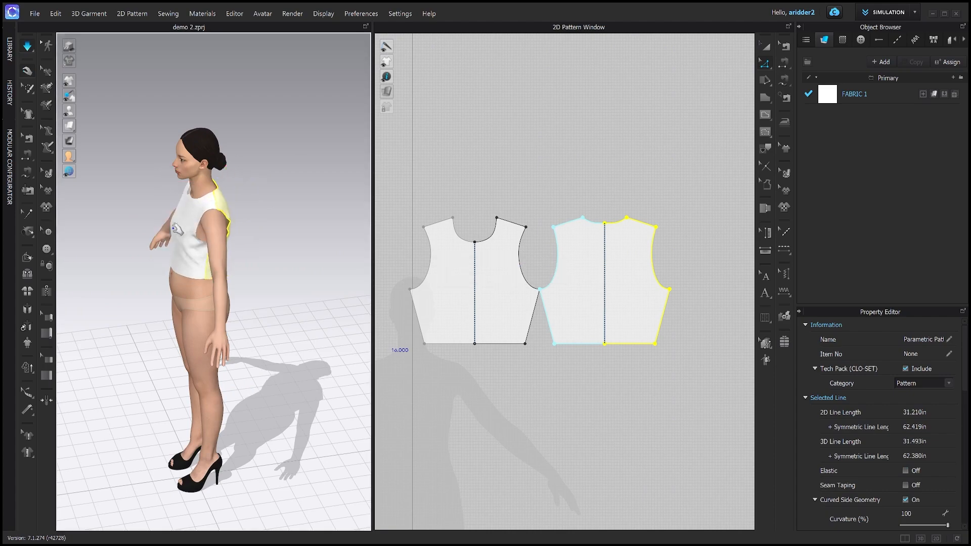
key(2)
Step: Tug the bodice's front hem and side into place on the avatar while the simulation runs
click(208, 267)
right_drag(150, 265, 188, 284)
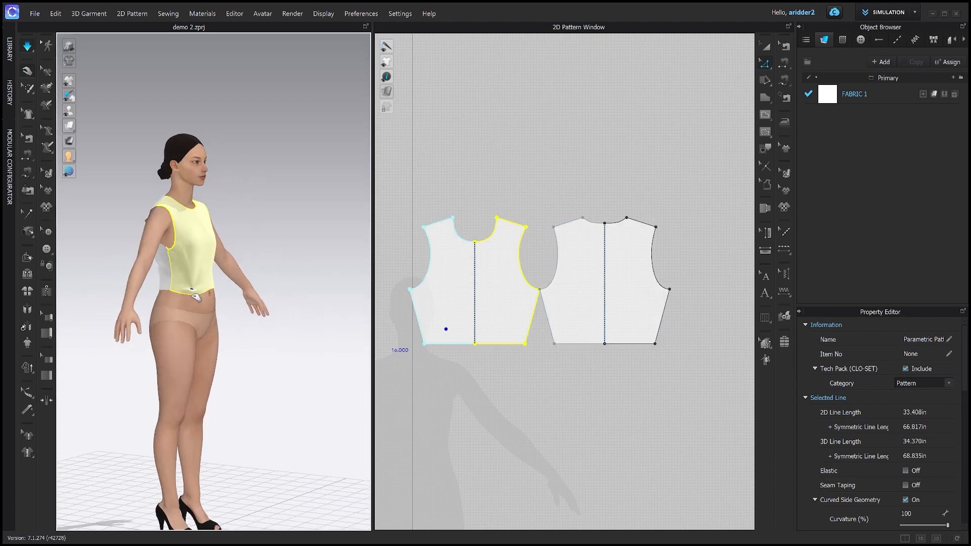
right_drag(236, 255, 170, 233)
click(163, 239)
click(171, 238)
click(169, 237)
click(170, 233)
right_drag(250, 256, 141, 270)
middle_drag(141, 269, 203, 259)
click(203, 260)
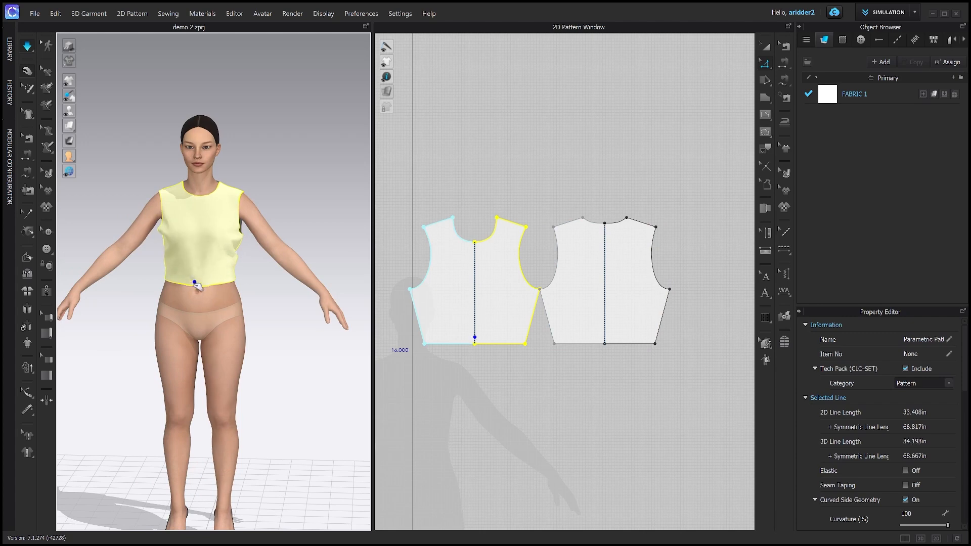
Step: Examine how the simulated top fits the avatar at the front, armholes, sides and hem
mouse_move(197, 275)
right_down()
mouse_move(174, 281)
mouse_move(189, 272)
right_up()
scroll(188, 271, down, 2)
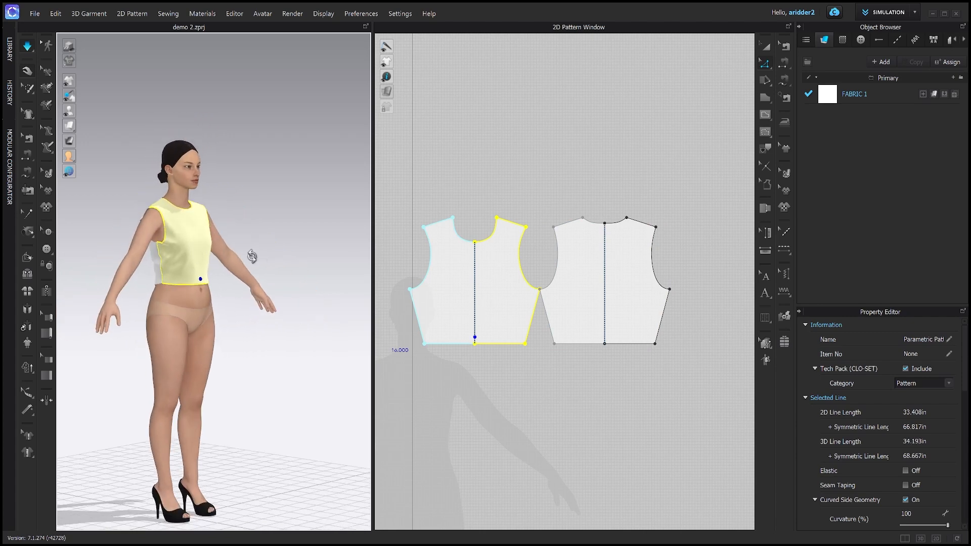
right_drag(260, 256, 231, 263)
middle_drag(217, 194, 228, 256)
right_drag(227, 255, 249, 250)
middle_drag(248, 249, 277, 191)
scroll(273, 212, up, 3)
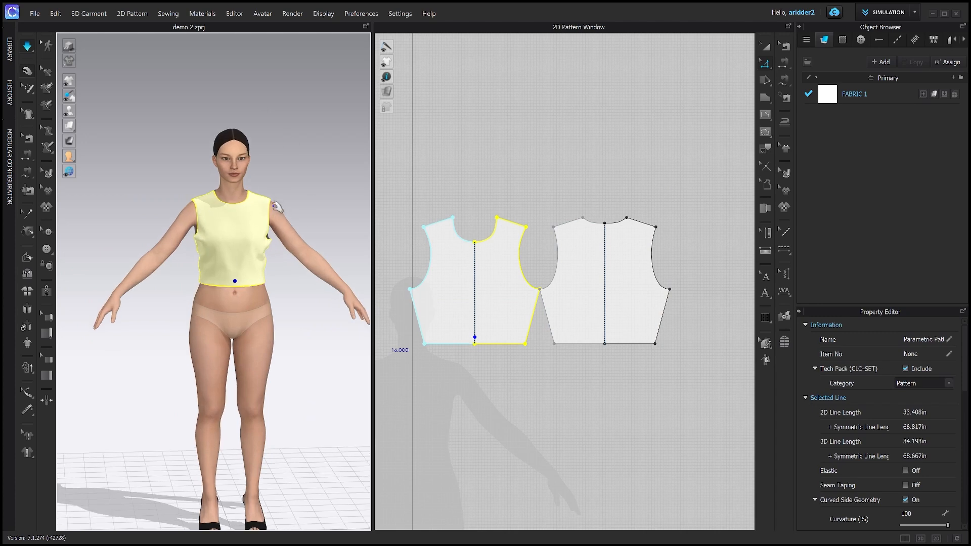
right_drag(256, 227, 223, 305)
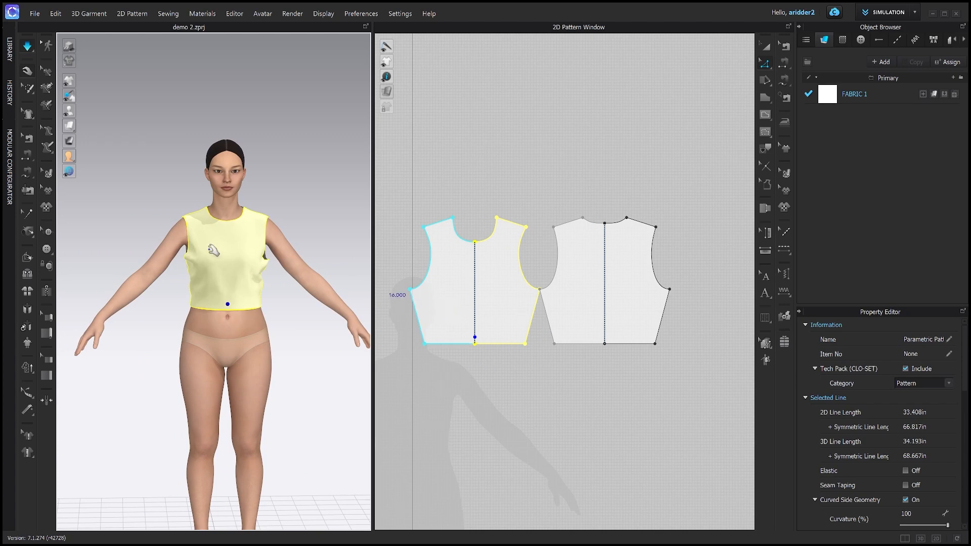
right_drag(214, 250, 237, 248)
Step: Raise the front bodice's underarm point by 1 inch along the line of the side seam
click(407, 302)
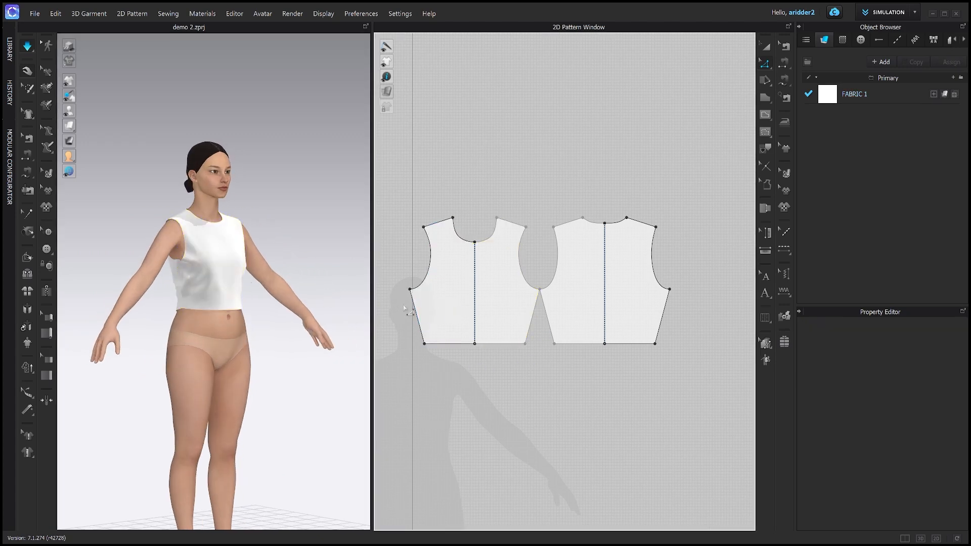
scroll(410, 288, up, 2)
right_drag(411, 289, 430, 290)
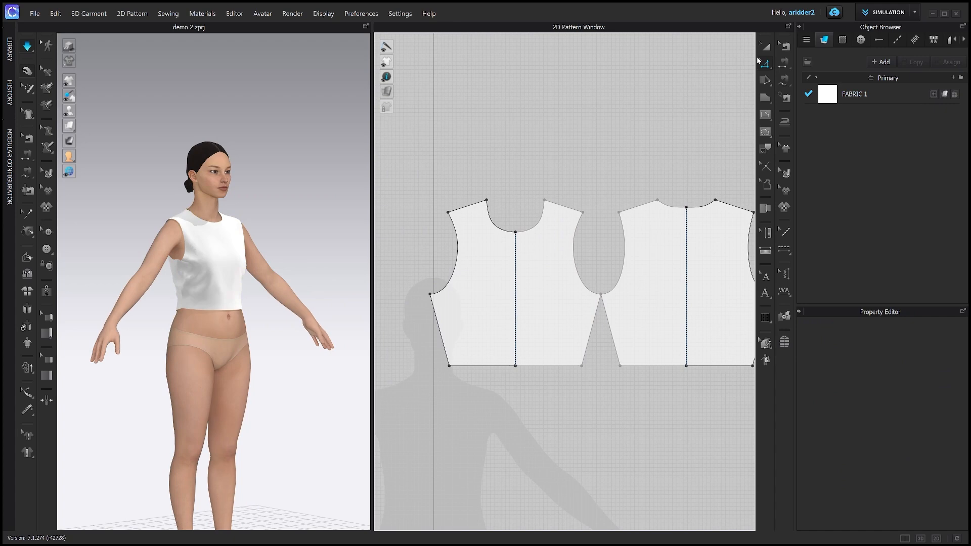
scroll(434, 297, up, 1)
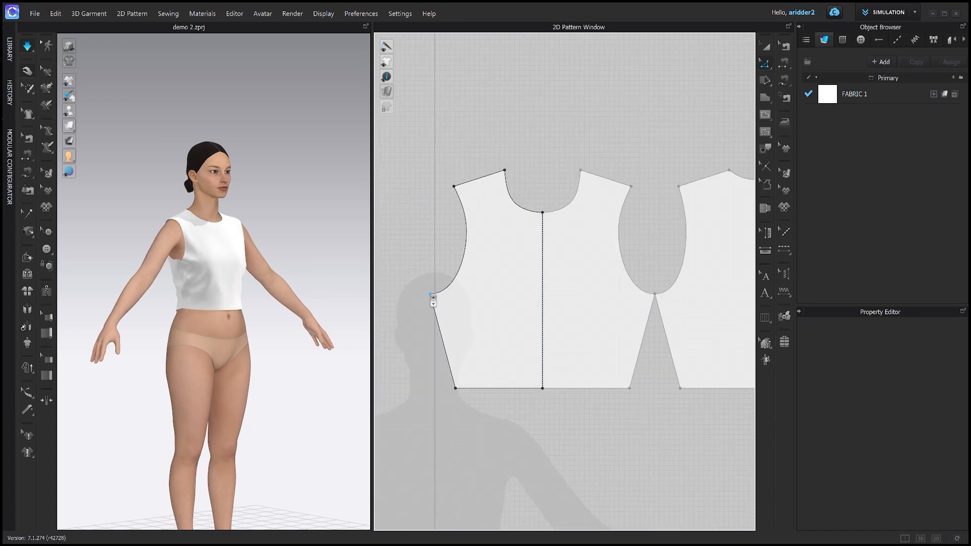
click(431, 297)
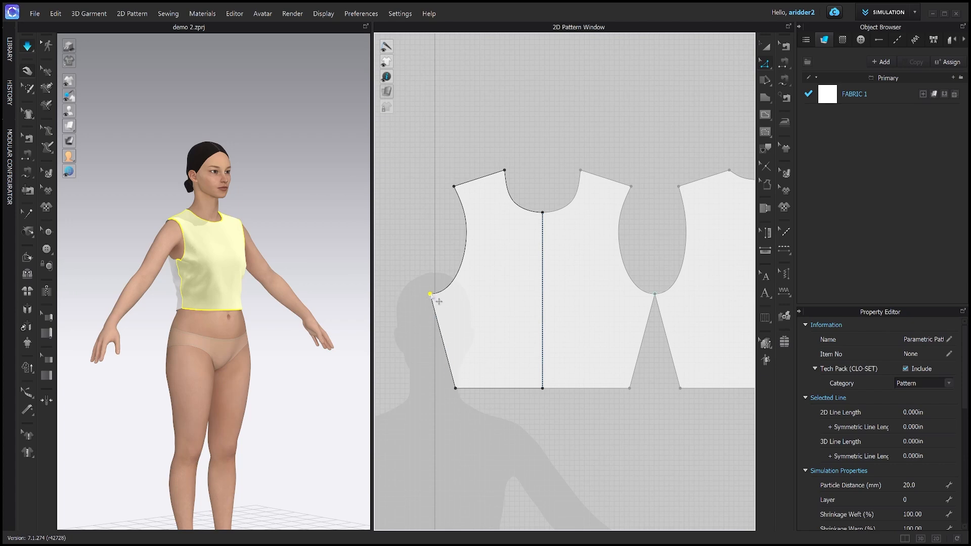
drag(430, 295, 420, 256)
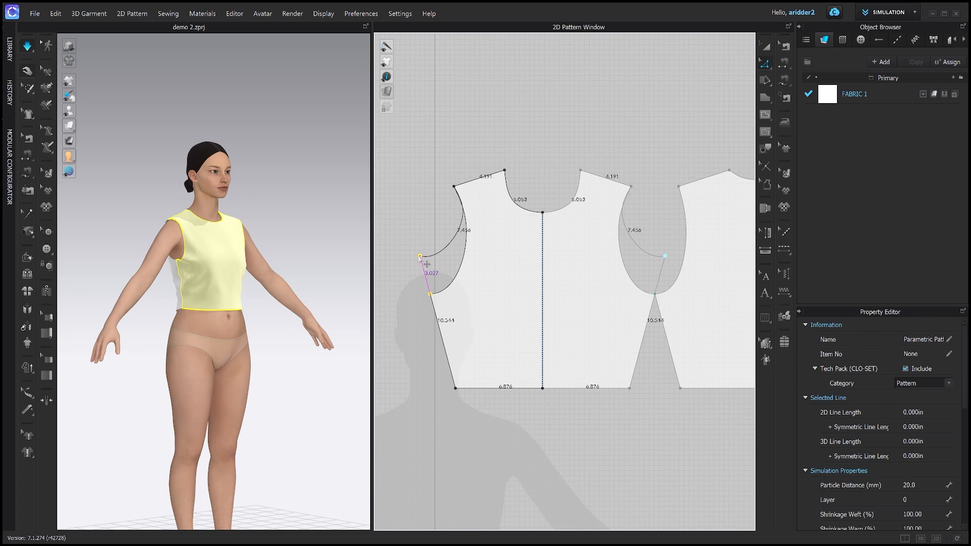
right_click(420, 257)
drag(448, 193, 563, 189)
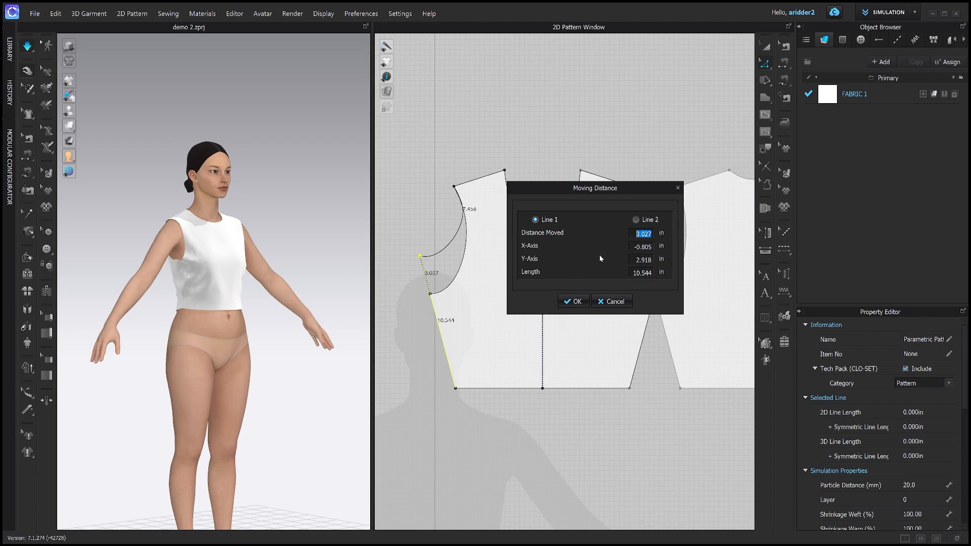
text(1)
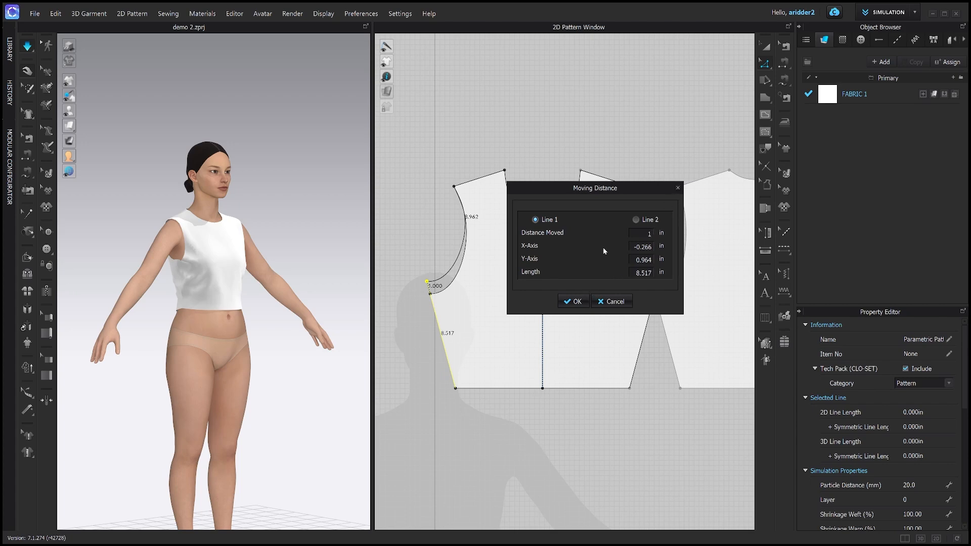
click(571, 303)
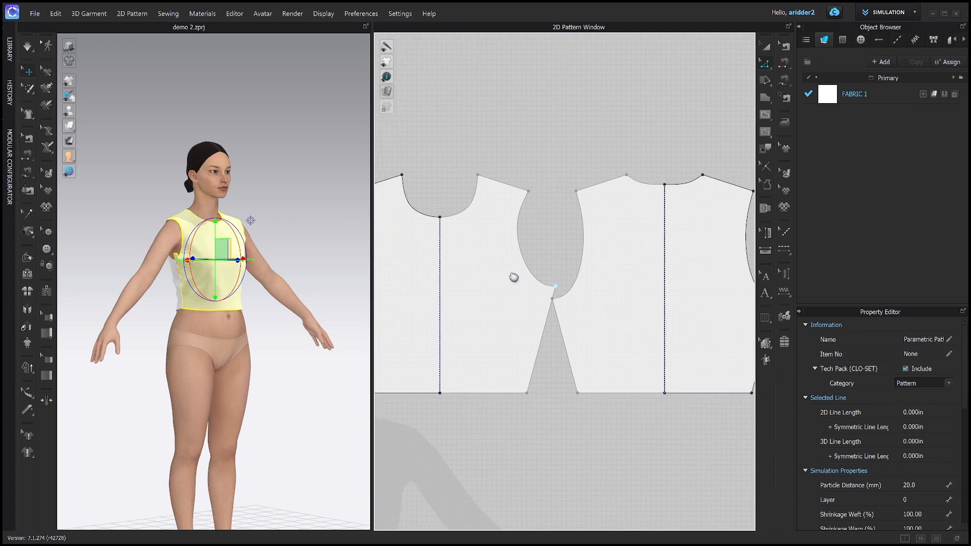
Step: Raise the back bodice's underarm point by 1 inch along the line of its side seam
middle_drag(621, 292, 597, 295)
mouse_move(649, 296)
mouse_down()
mouse_move(655, 280)
mouse_move(663, 286)
mouse_move(654, 280)
mouse_up()
right_click(654, 280)
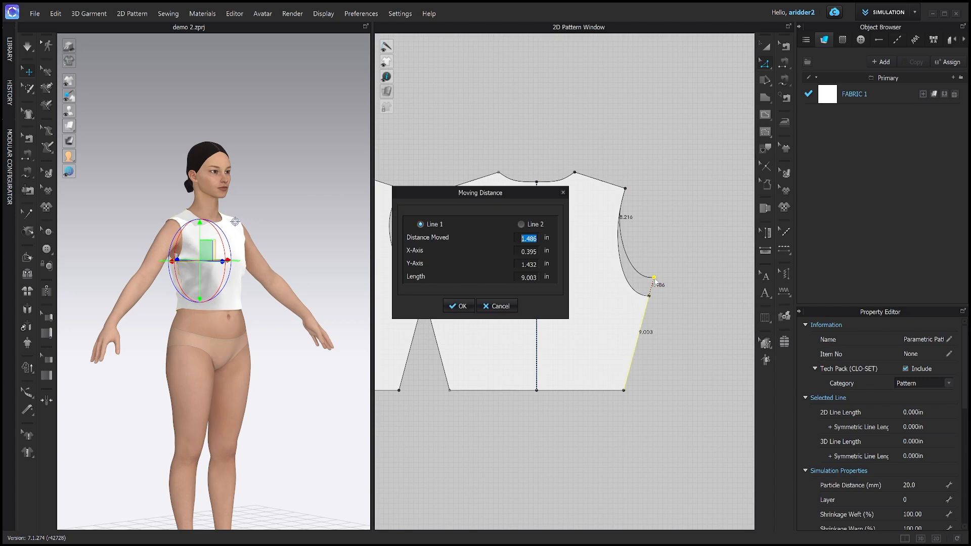
text(1)
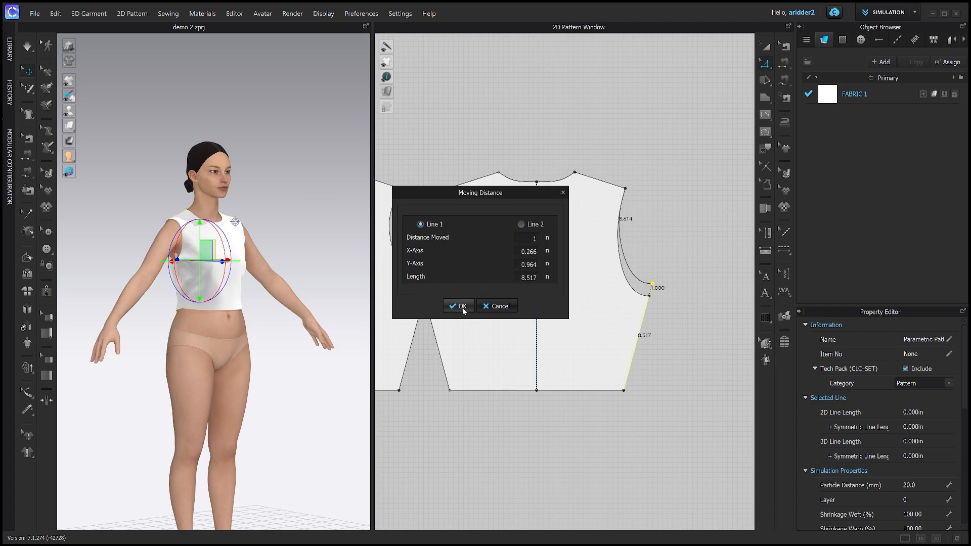
click(461, 306)
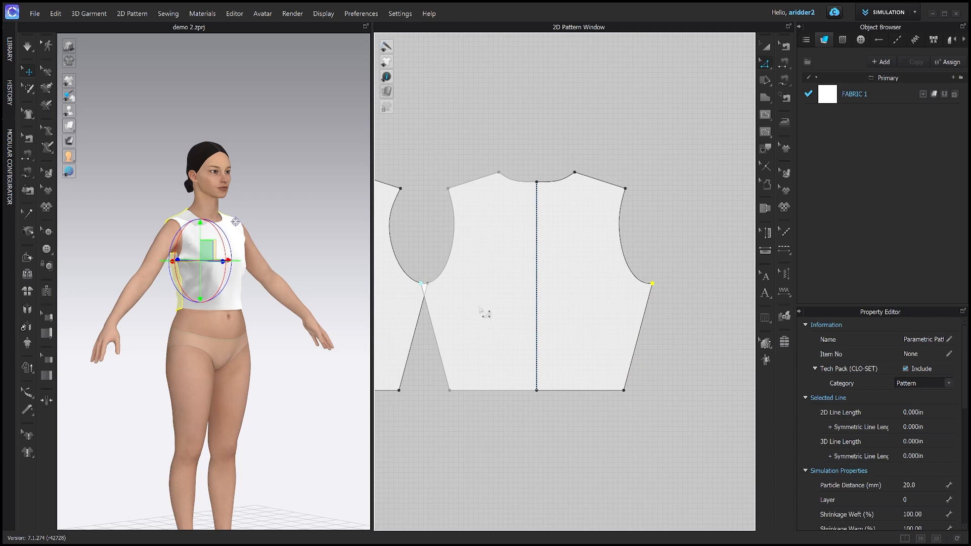
Step: Lower the center front hem point of the front bodice straight down by 0.5 inch
middle_drag(487, 301, 629, 254)
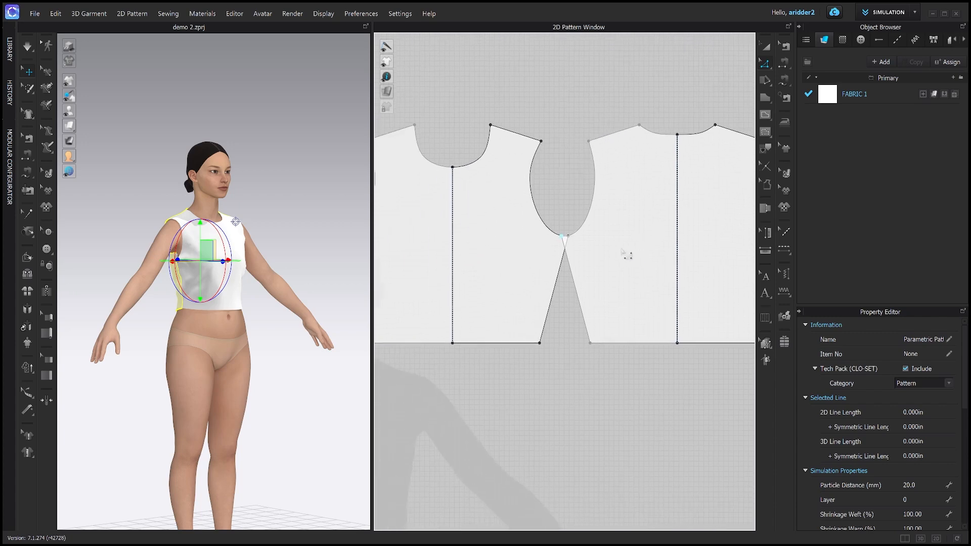
scroll(482, 326, down, 2)
middle_drag(487, 329, 513, 317)
scroll(484, 336, up, 1)
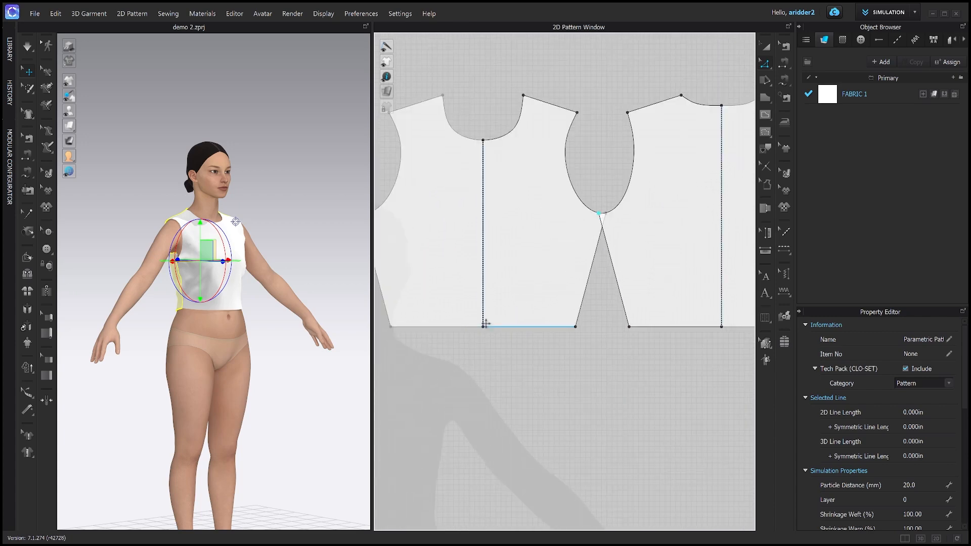
drag(483, 327, 483, 339)
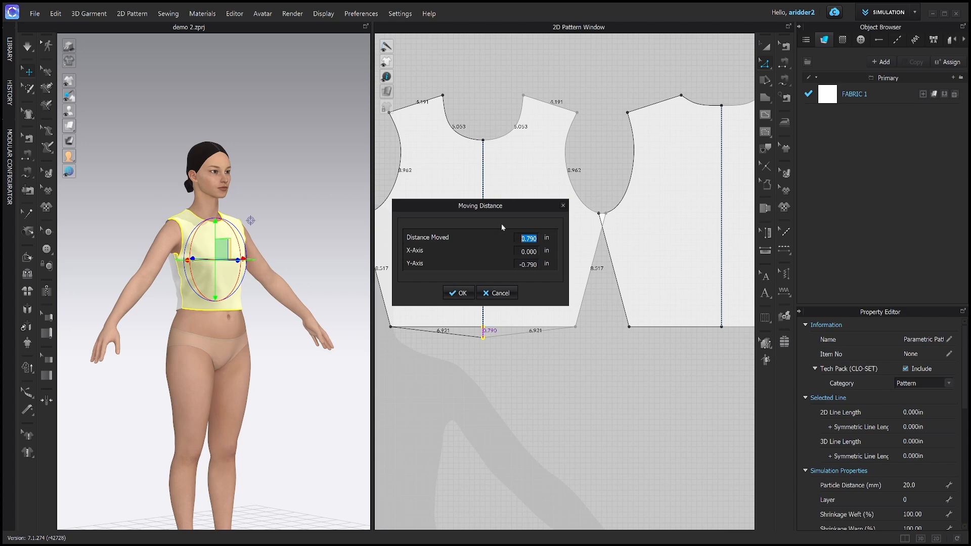
key(BackSpace)
text(.5)
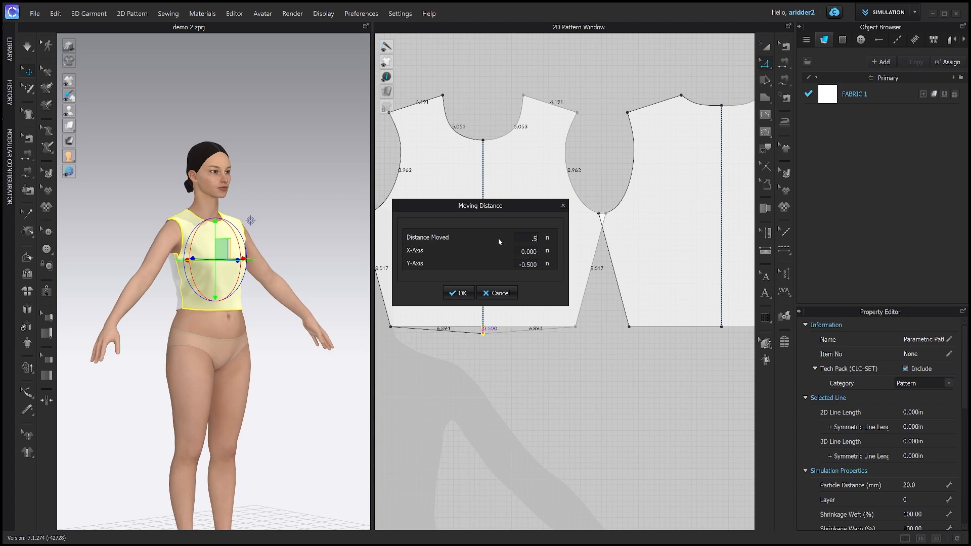
click(460, 294)
scroll(445, 336, down, 2)
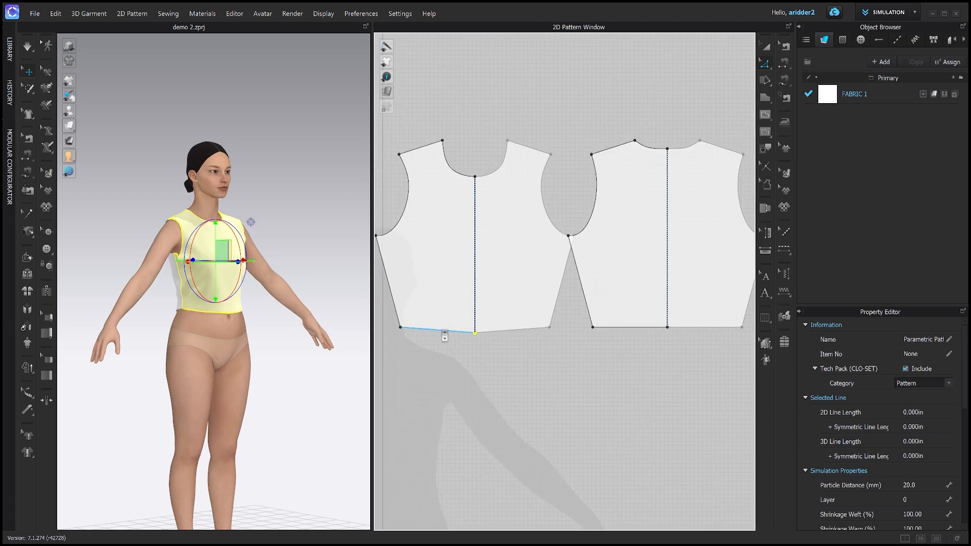
right_drag(445, 336, 496, 339)
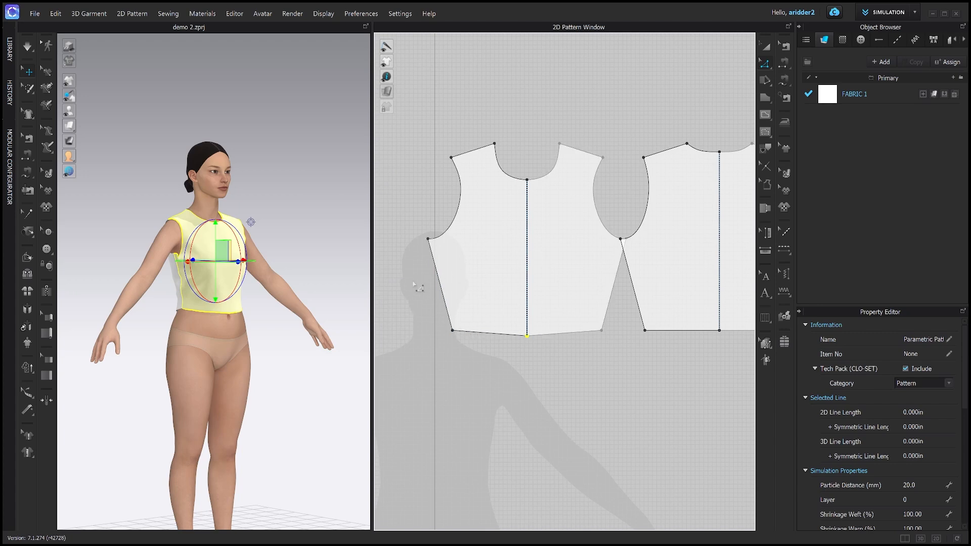
Step: Simulate the top with the lowered front hem and view it from the front
key(space)
right_drag(291, 266, 273, 268)
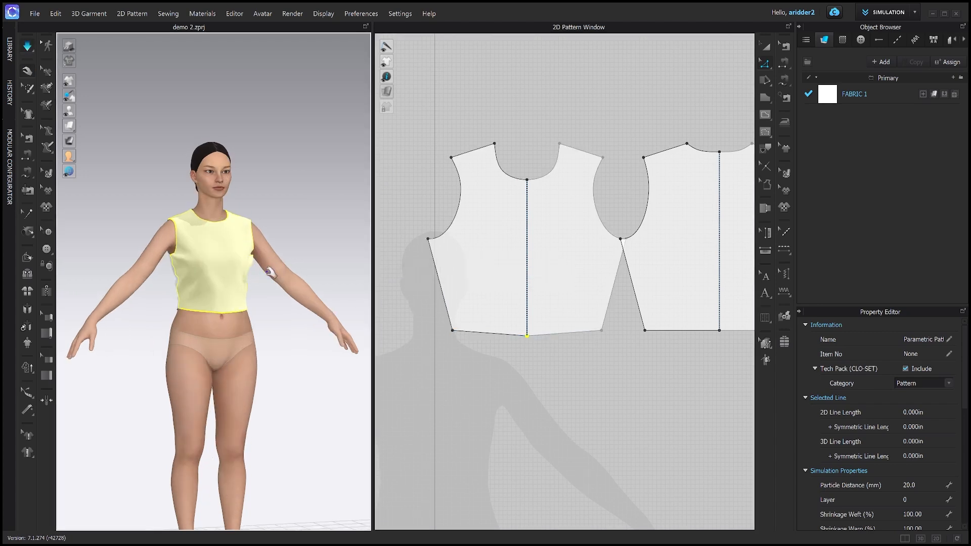
Step: Try to move the front bodice's side hem point outward by 2 inches
right_drag(445, 334, 444, 353)
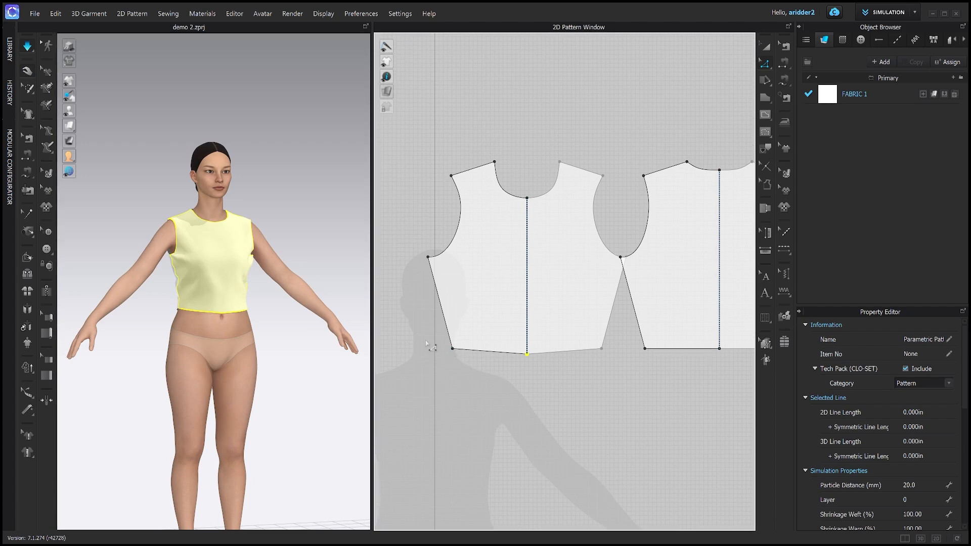
scroll(450, 356, up, 2)
drag(456, 349, 424, 348)
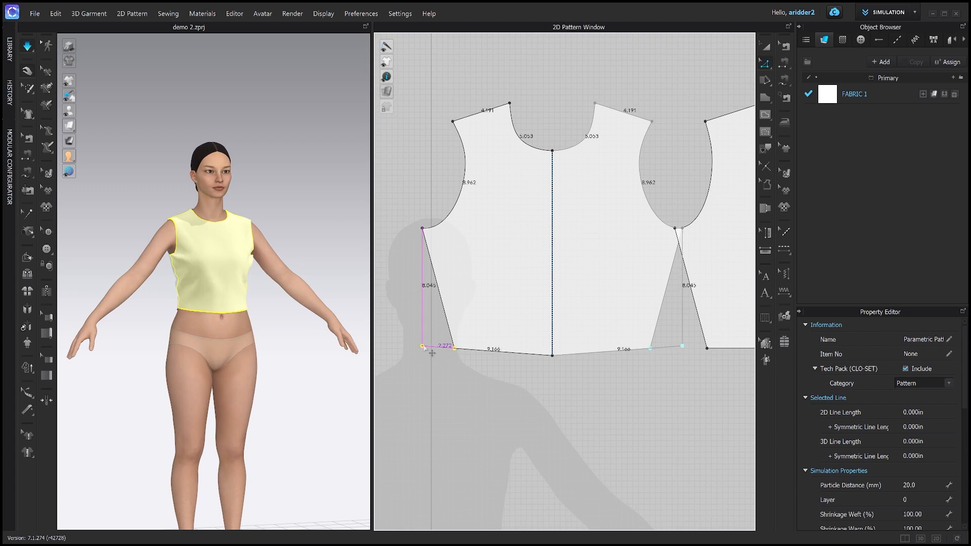
right_click(423, 348)
text(2)
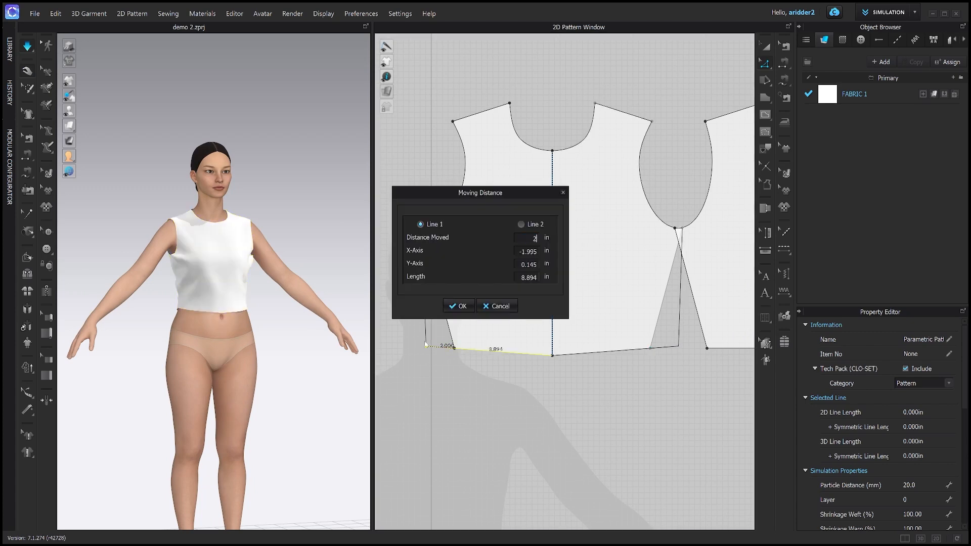
click(446, 307)
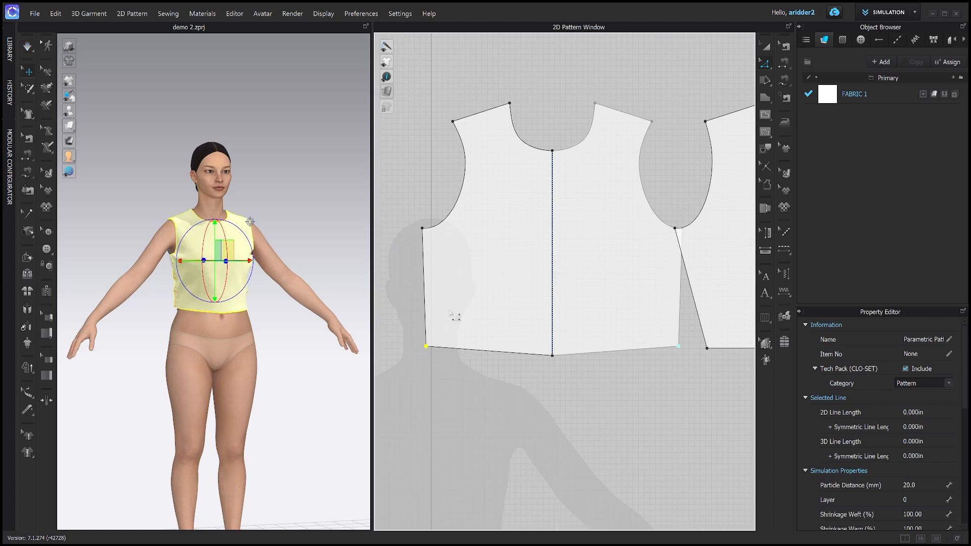
key(ctrl+z)
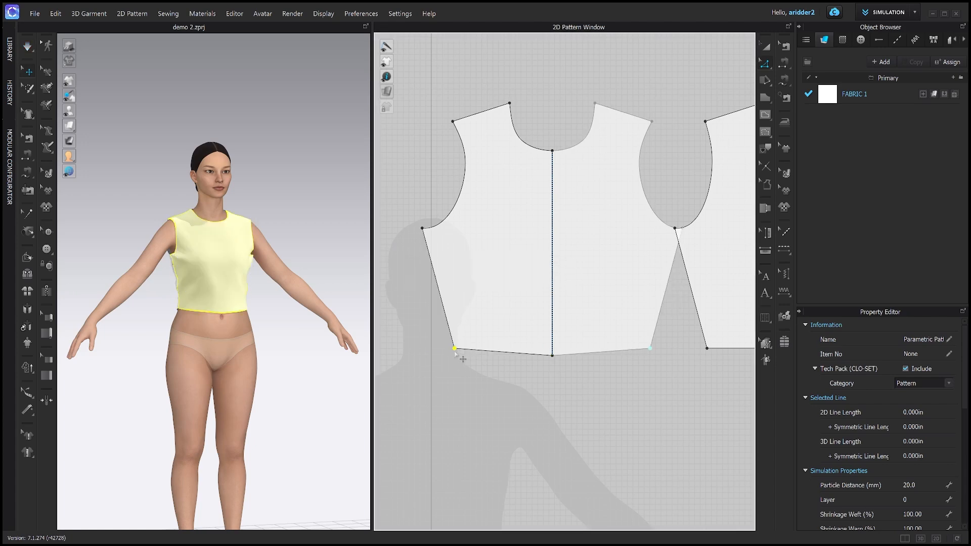
Step: Move the front bodice's side hem point horizontally outward by 2 inches
drag(454, 348, 430, 353)
right_click(430, 353)
text(2)
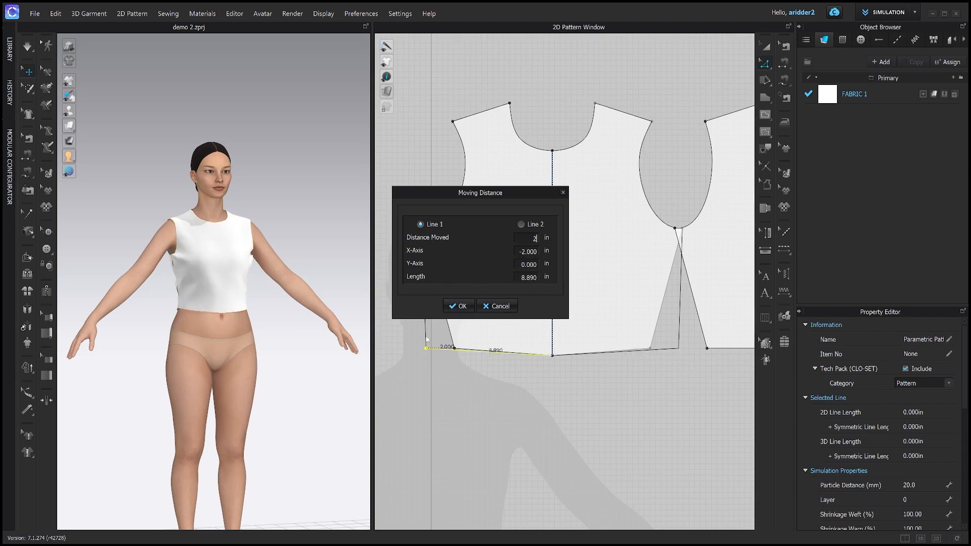
click(463, 306)
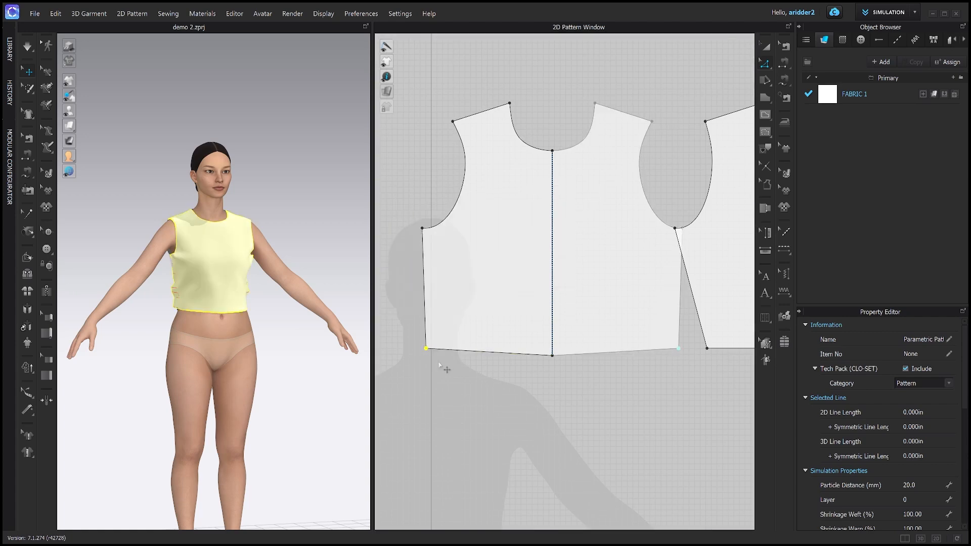
Step: Compare the lengths of the front and back bodice side seams
click(424, 260)
click(680, 286)
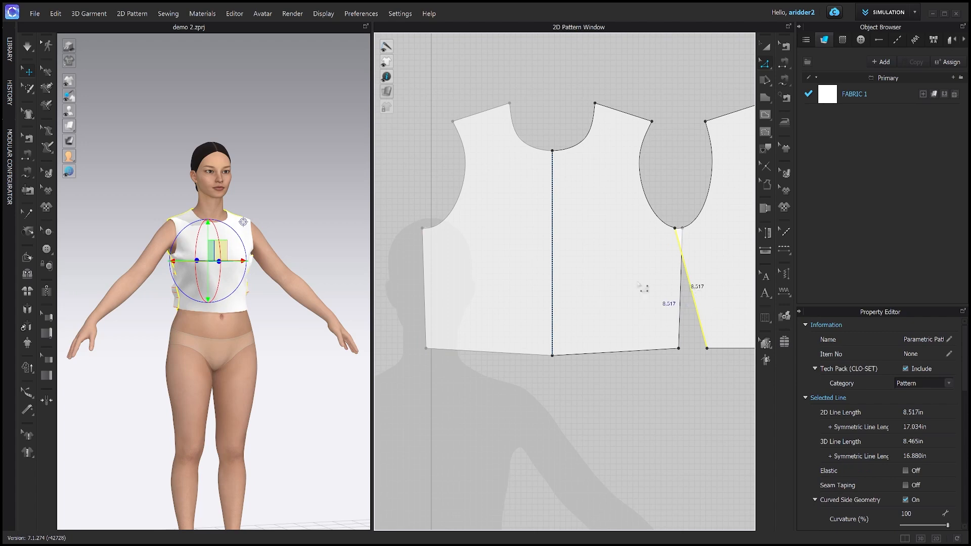
click(427, 282)
Step: Run the simulation to drape the widened front bodice and view how it hangs on the avatar
scroll(517, 316, down, 4)
middle_drag(531, 328, 543, 361)
scroll(445, 354, up, 1)
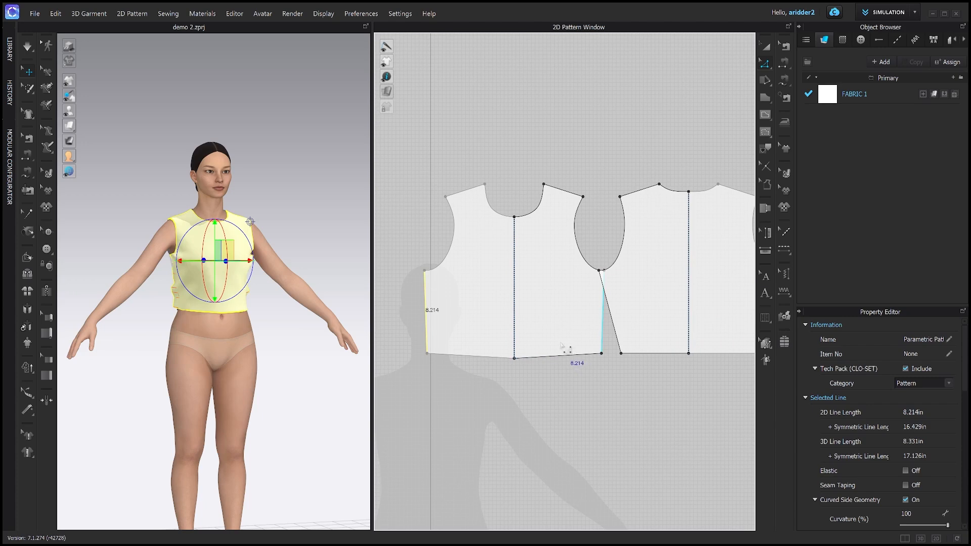
mouse_move(275, 321)
right_down()
mouse_move(285, 310)
mouse_move(232, 315)
mouse_move(280, 312)
right_up()
middle_drag(476, 352, 443, 348)
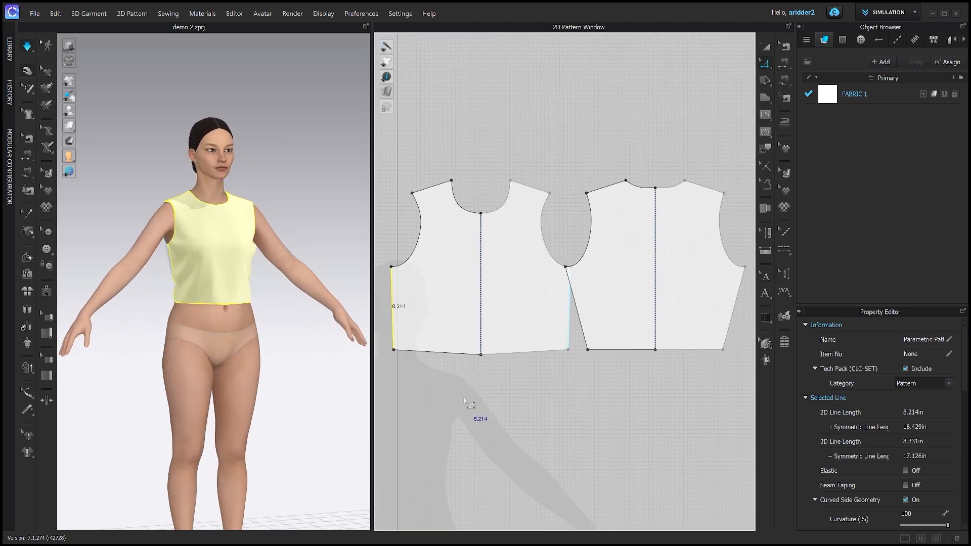
Step: Draw a horizontal internal line across the front bodice from one underarm point to the other
middle_drag(463, 347, 468, 365)
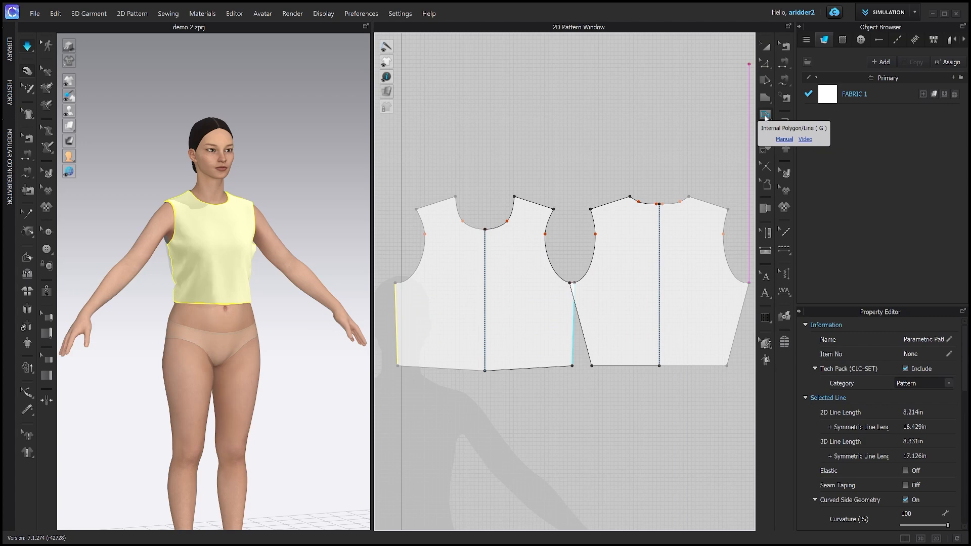
click(765, 116)
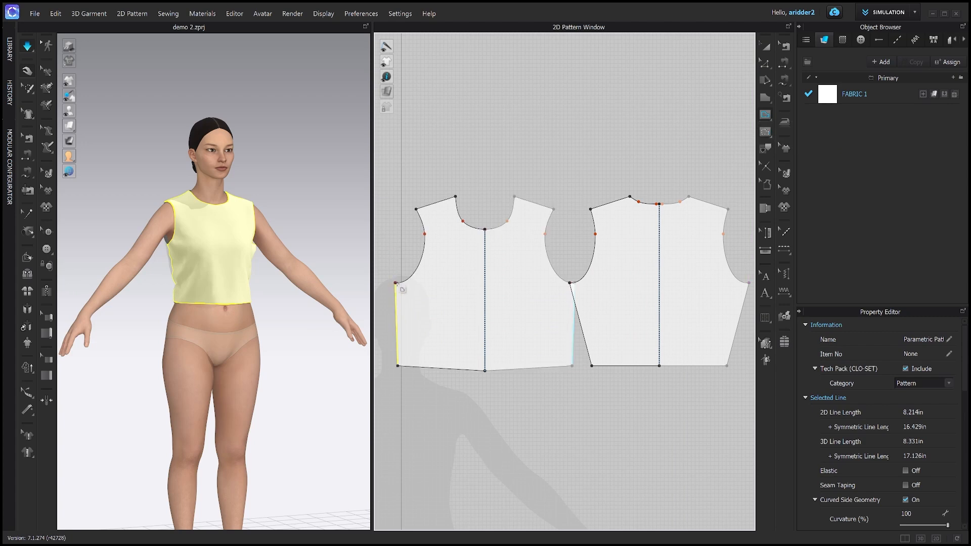
click(396, 282)
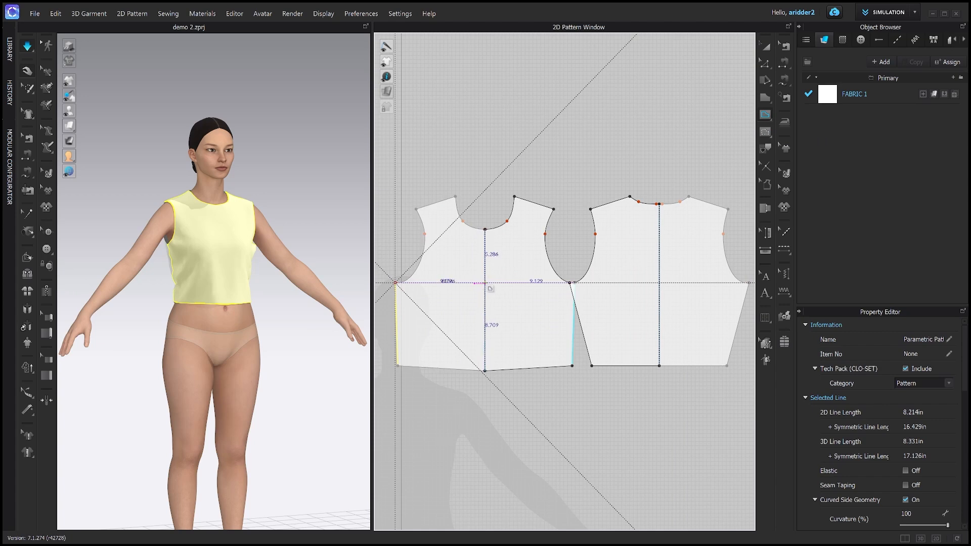
click(570, 283)
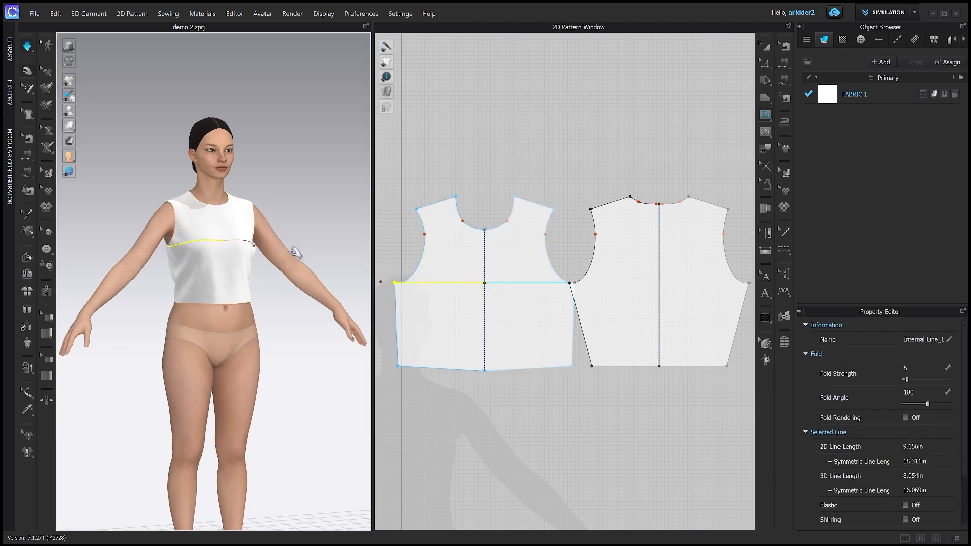
Step: Split one half of the front bodice's hem uniformly into 2 segments
right_drag(350, 236, 331, 212)
middle_drag(500, 322, 523, 312)
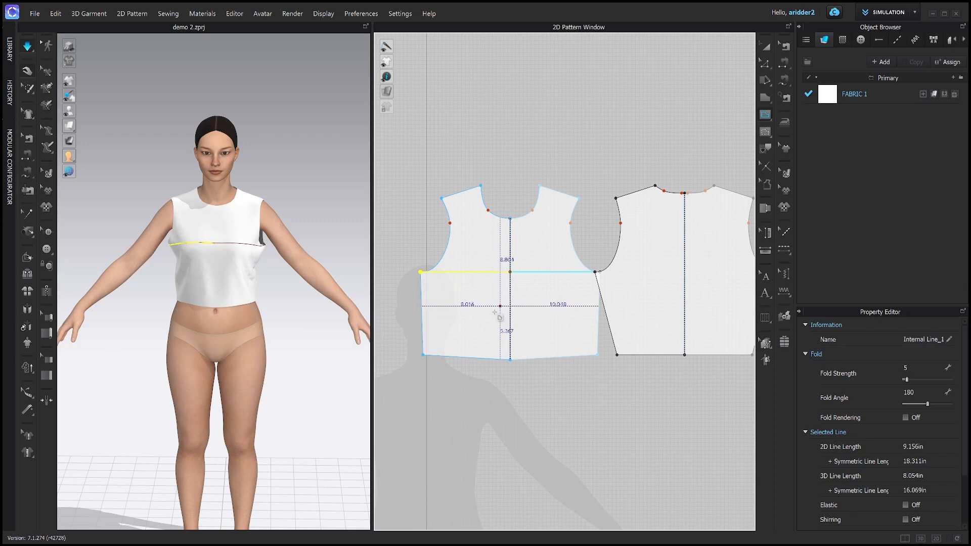
scroll(505, 367, up, 2)
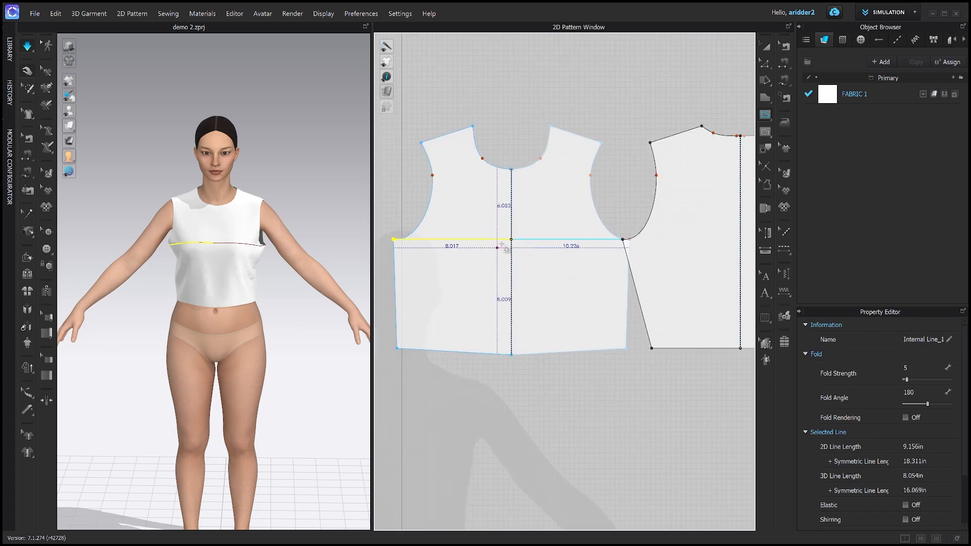
click(765, 64)
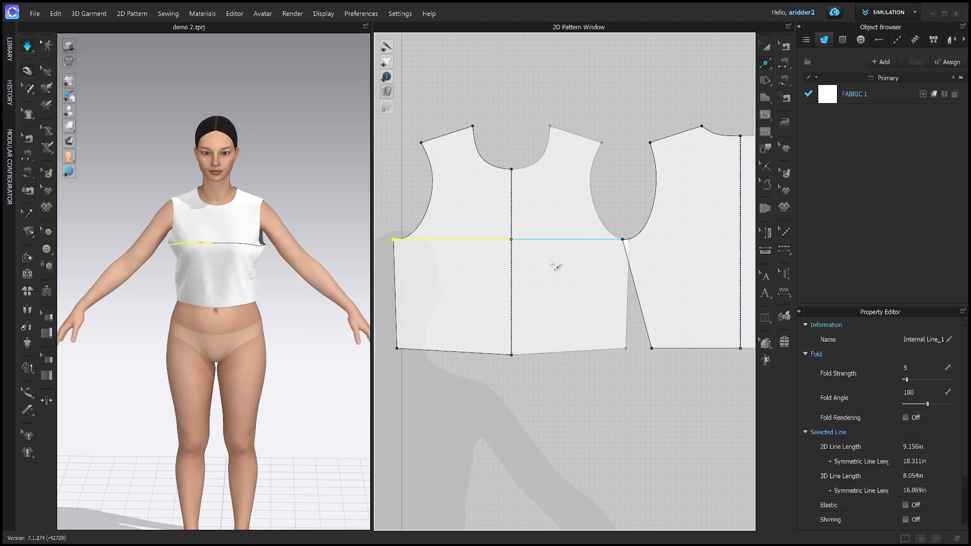
right_click(446, 352)
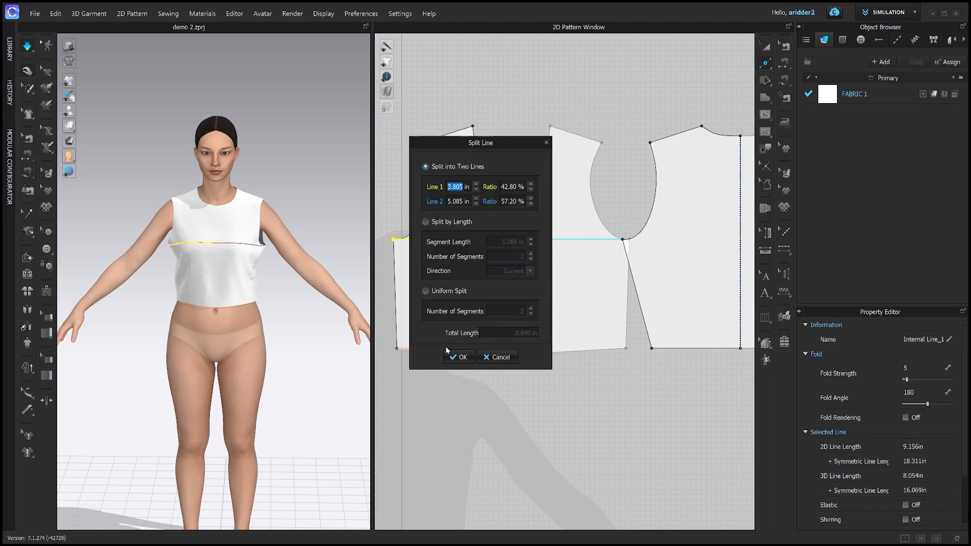
click(426, 292)
drag(502, 143, 637, 110)
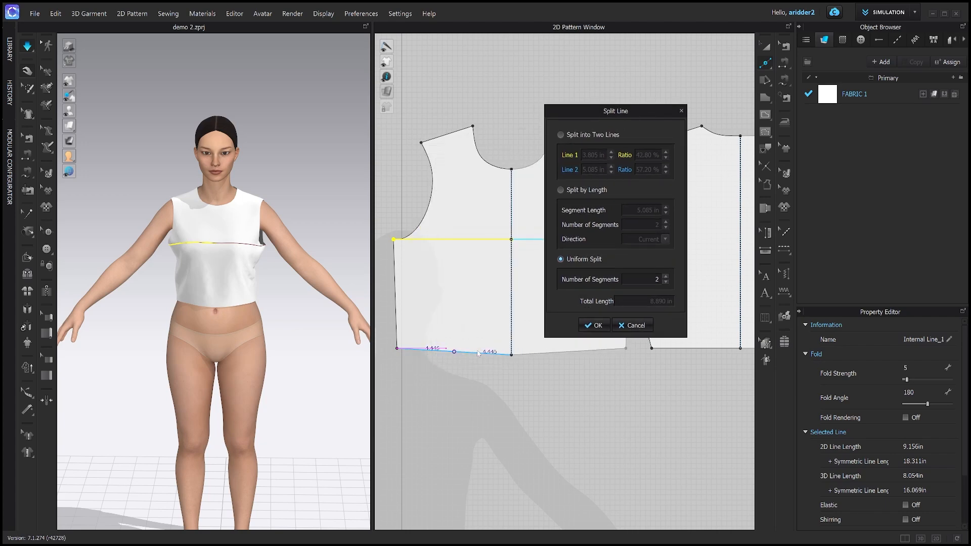
click(593, 326)
Step: Add a point on the front hem 1 inch from the half-hem midpoint, on the side seam side
right_drag(580, 373, 559, 393)
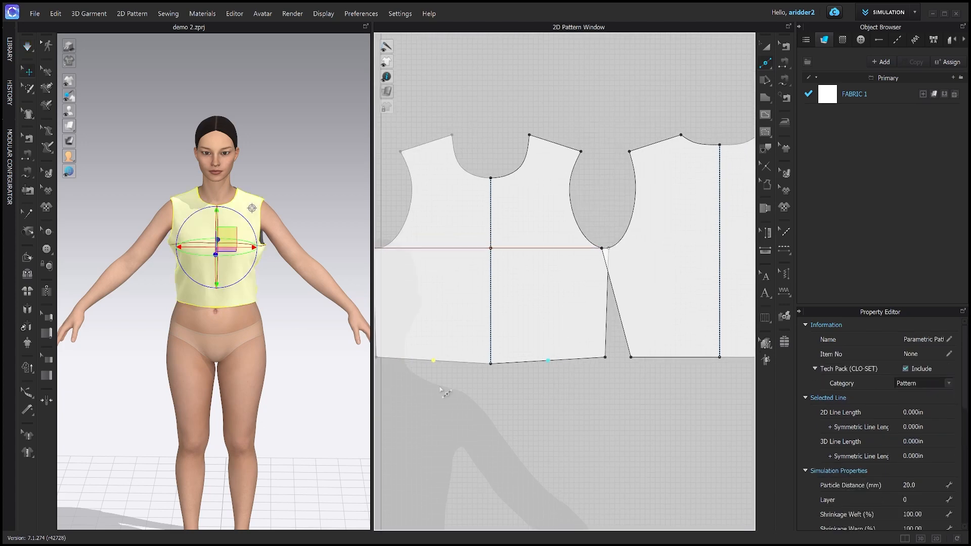
right_drag(443, 382, 487, 382)
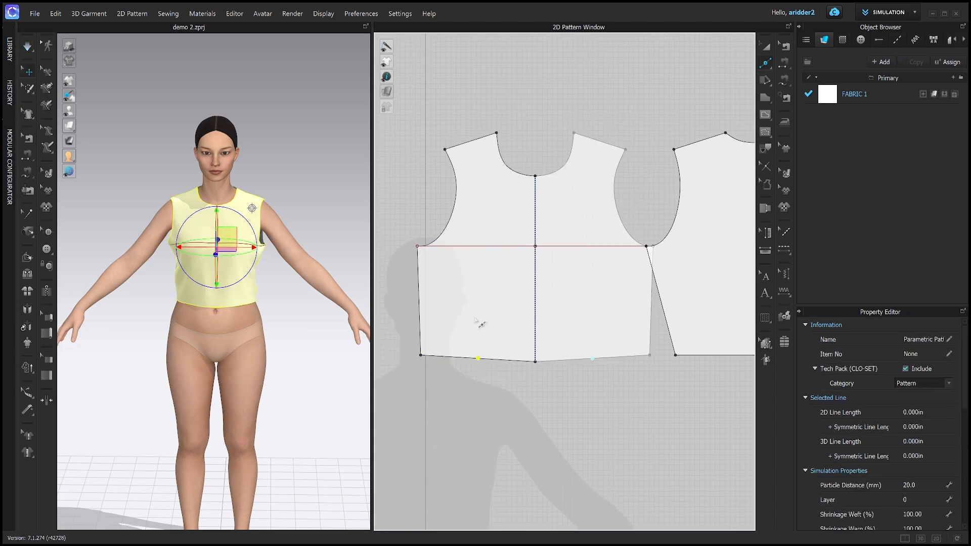
scroll(477, 360, down, 1)
scroll(476, 365, up, 2)
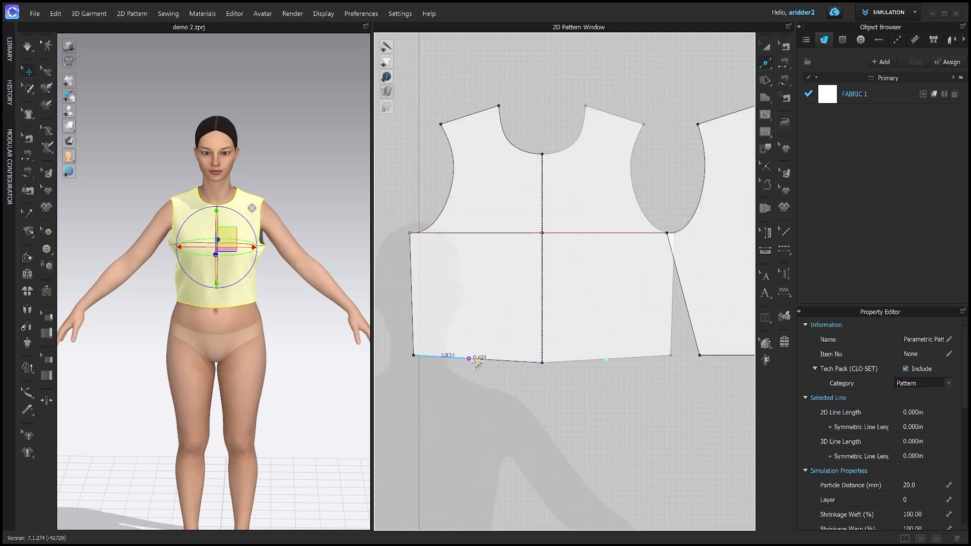
scroll(465, 362, up, 1)
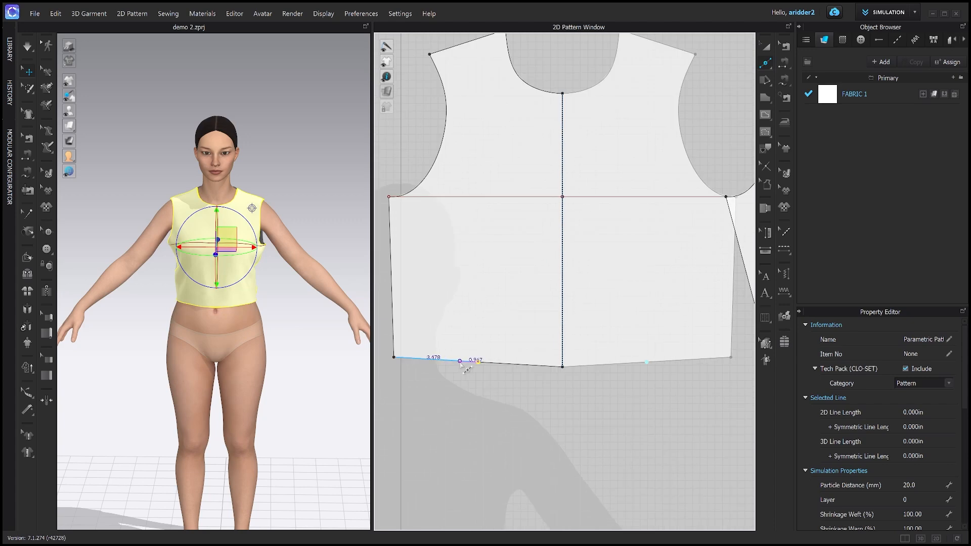
right_click(460, 361)
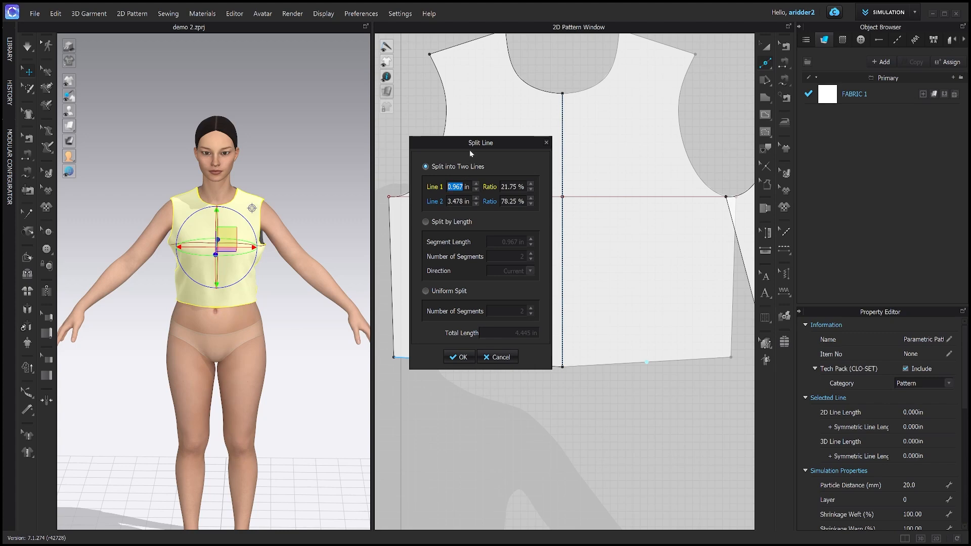
text(1)
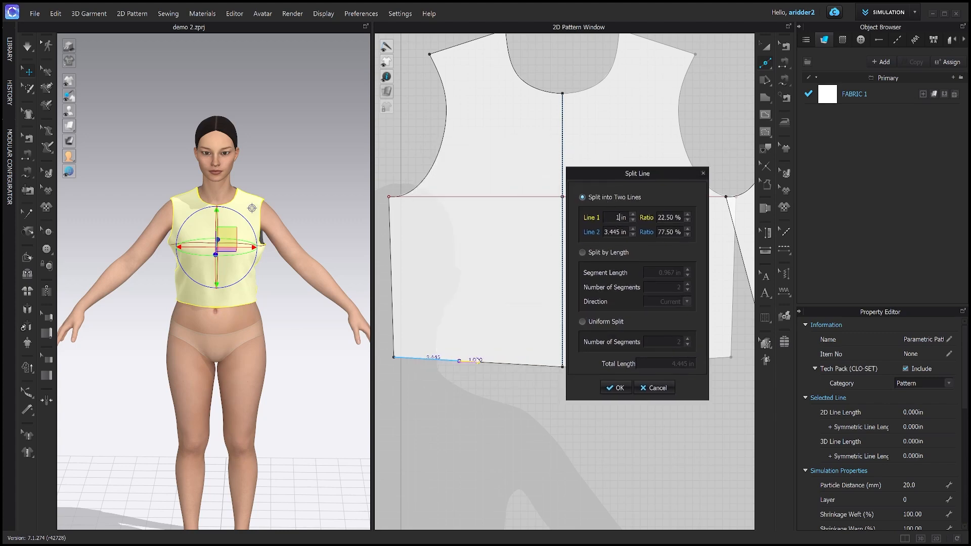
click(616, 388)
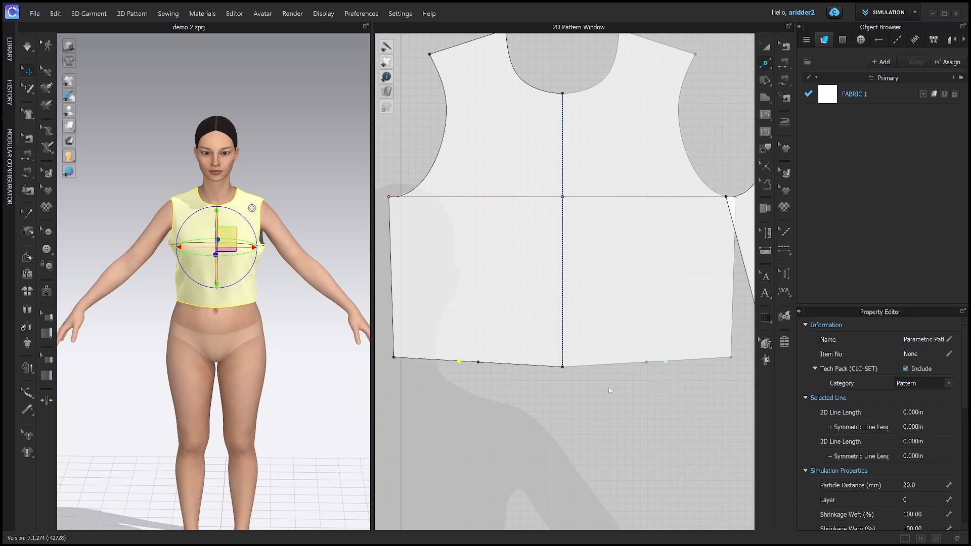
Step: Add a point on the front hem 1 inch from the half-hem midpoint, on the center front side
right_click(498, 364)
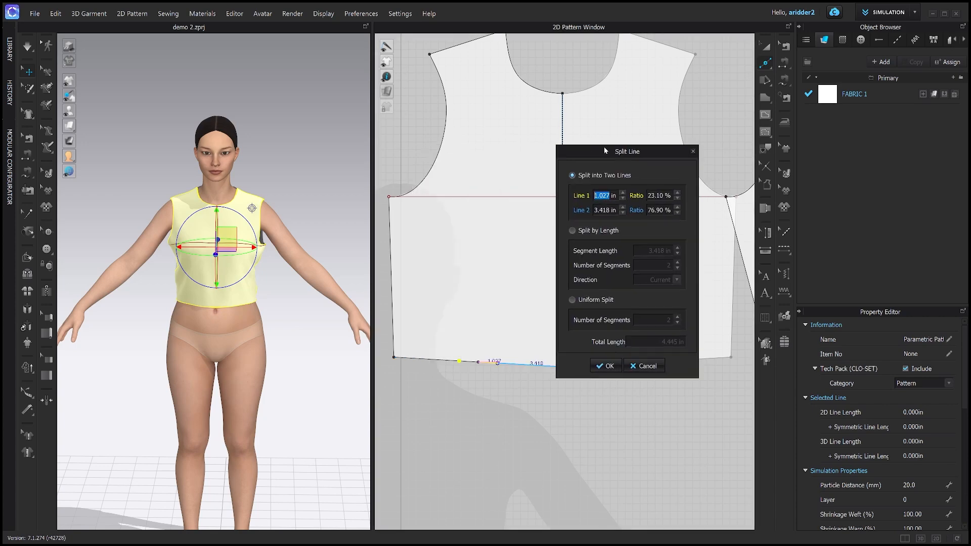
text(1)
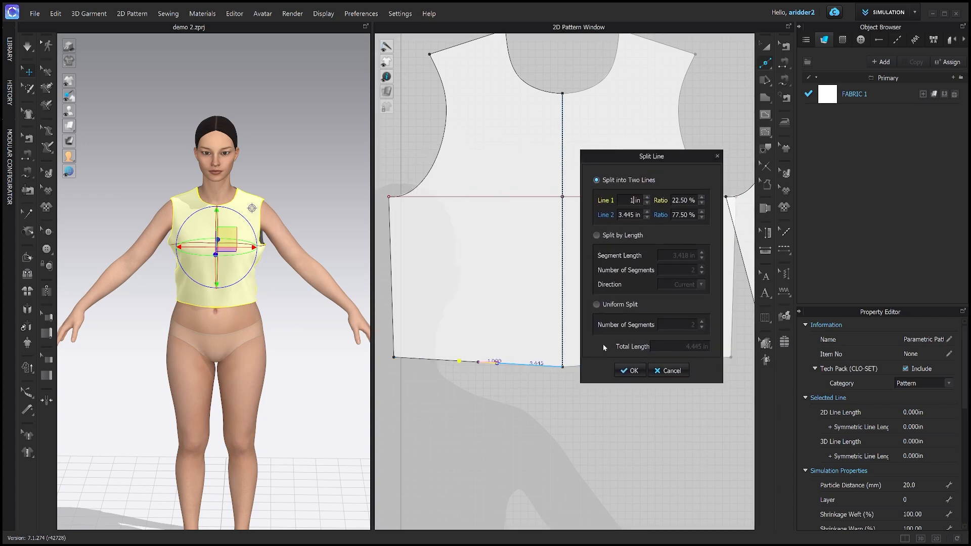
click(629, 371)
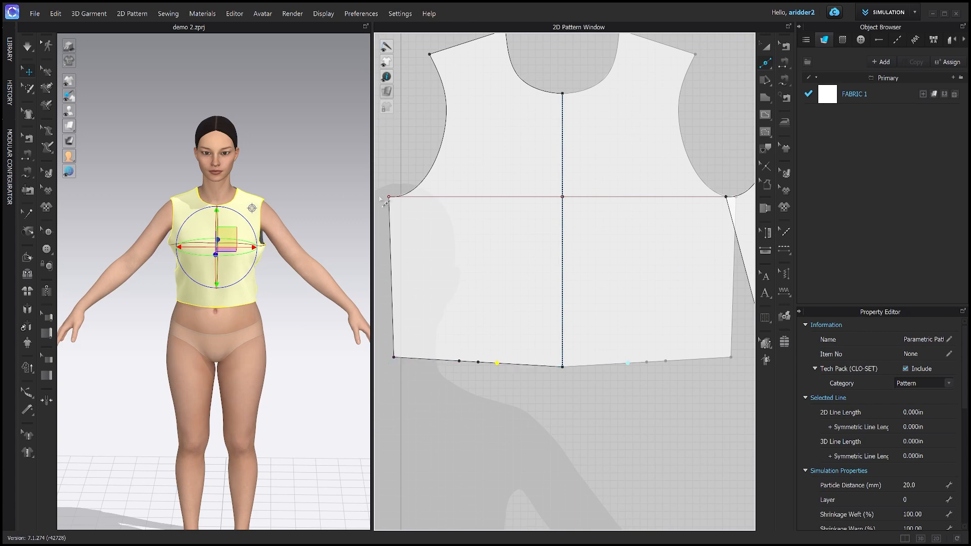
Step: Move the half-hem midpoint up to the horizontal internal line to shape an open waist dart on the front bodice
scroll(496, 397, down, 3)
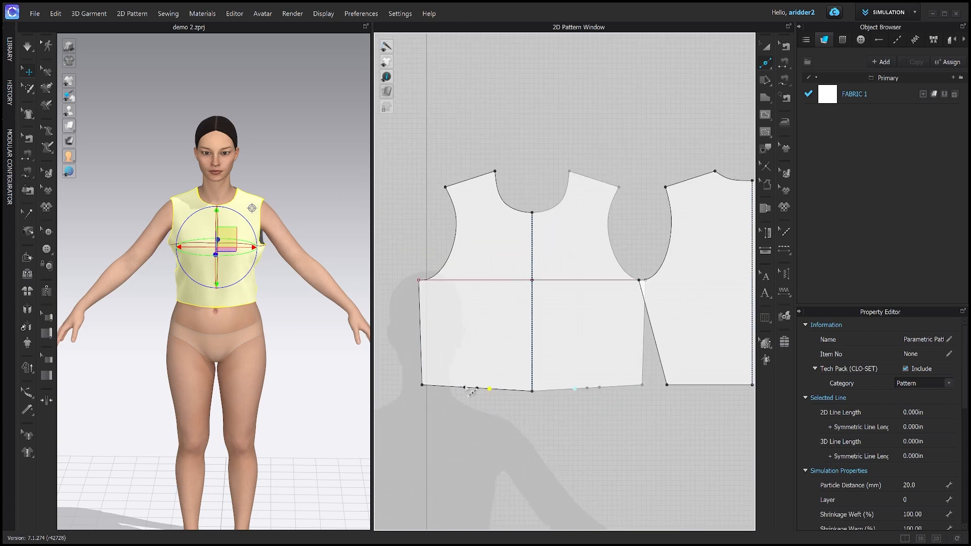
scroll(503, 397, up, 2)
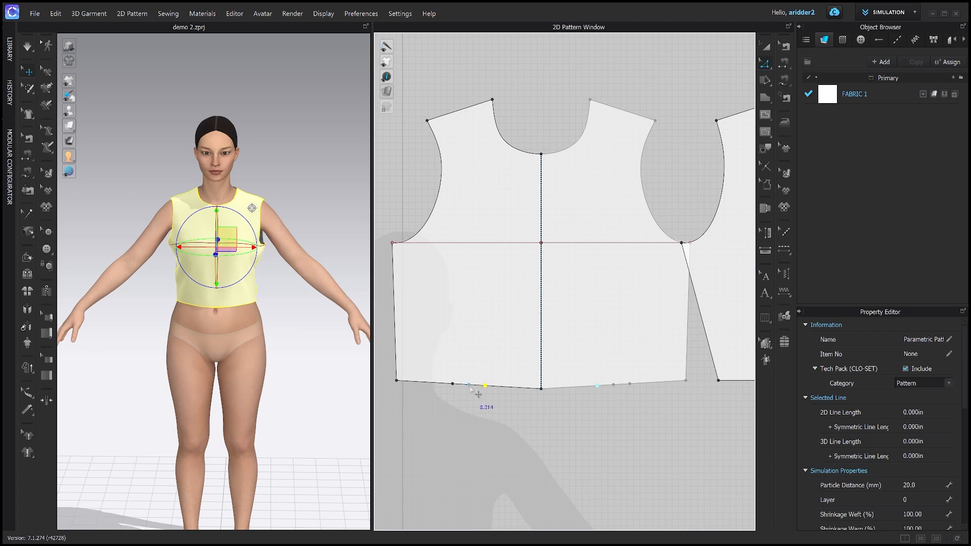
drag(471, 386, 475, 232)
scroll(474, 254, up, 3)
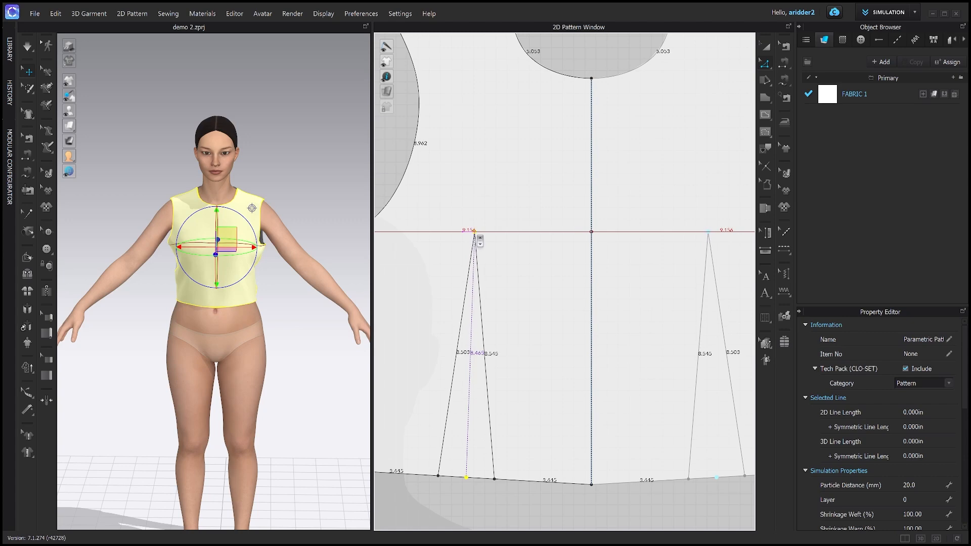
drag(475, 232, 475, 232)
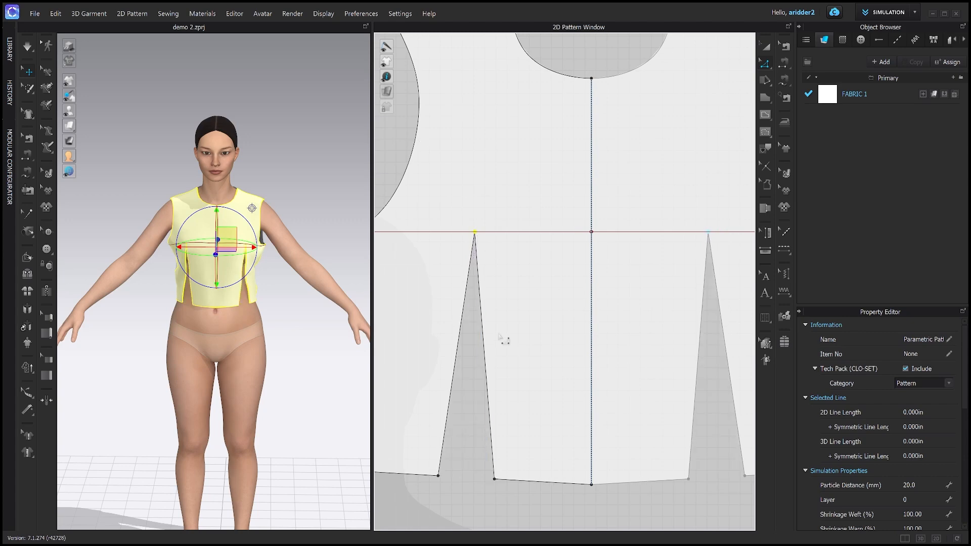
scroll(478, 386, down, 5)
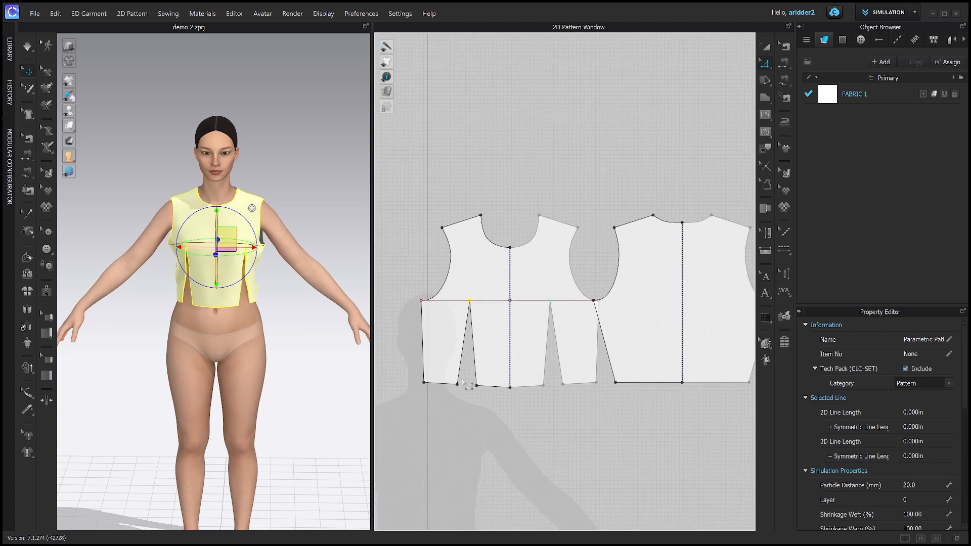
Step: Sew the two legs of the front waist dart together with a segment seam, starting at the dart tip
key(n)
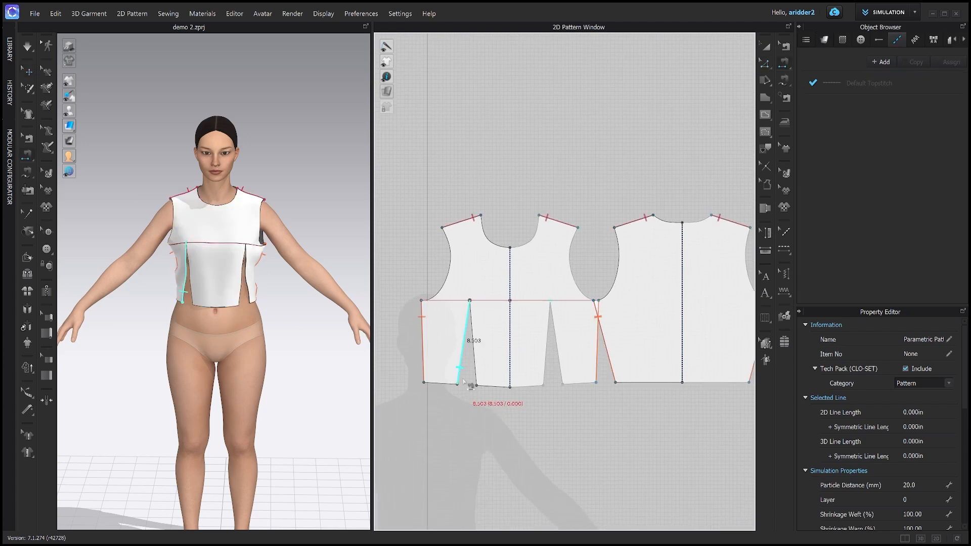
click(466, 321)
click(473, 324)
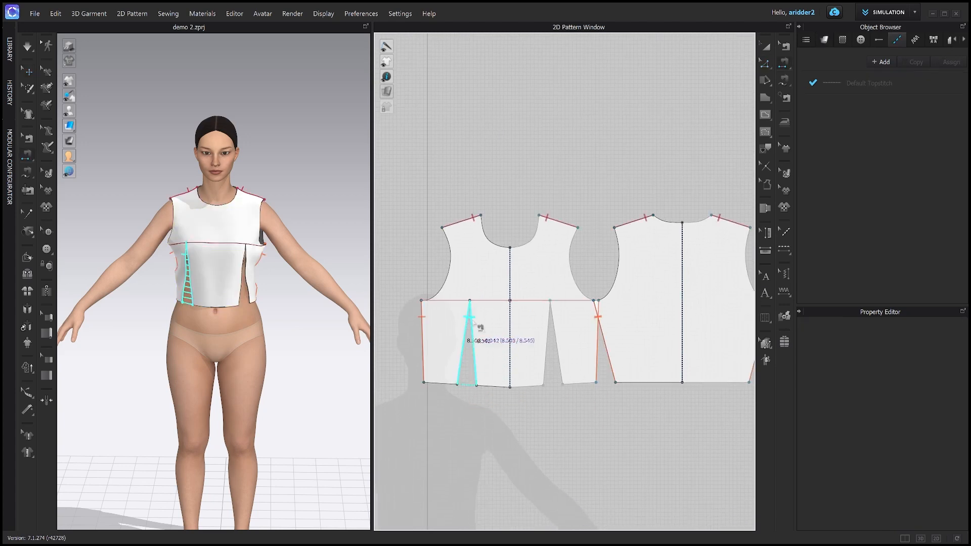
click(473, 321)
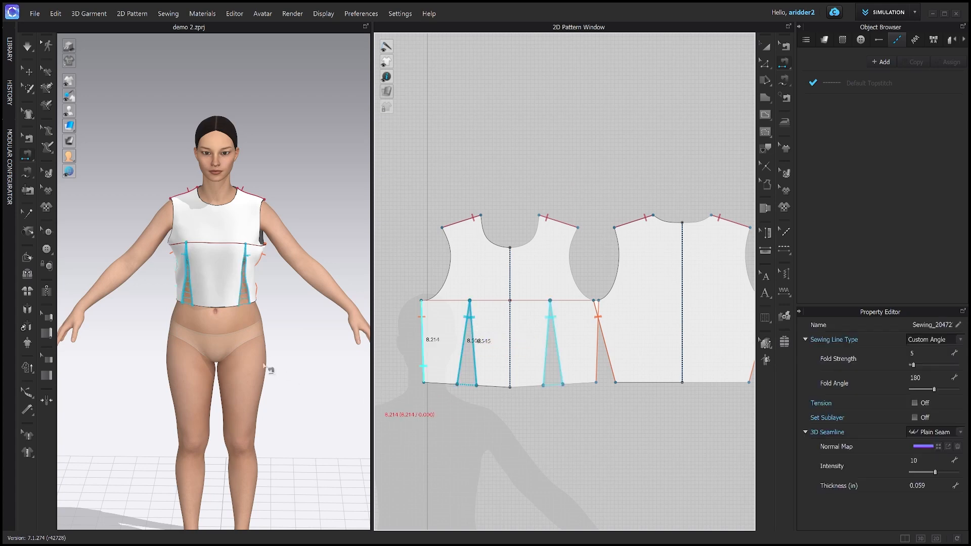
Step: Simulate the garment to close the waist darts, tug the front bodice into place and examine the fit from several angles
key(space)
drag(188, 284, 180, 286)
right_drag(169, 292, 182, 288)
scroll(169, 278, down, 1)
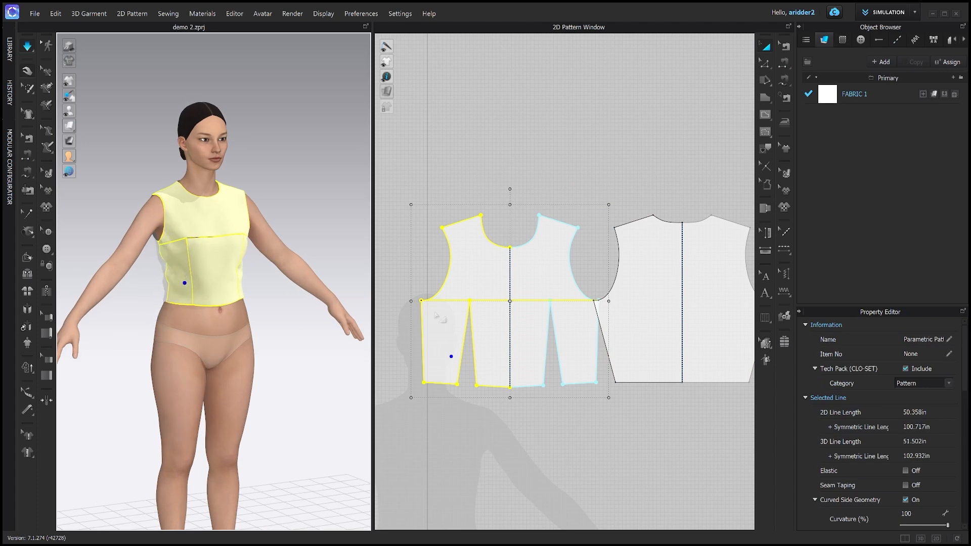
right_drag(301, 249, 164, 275)
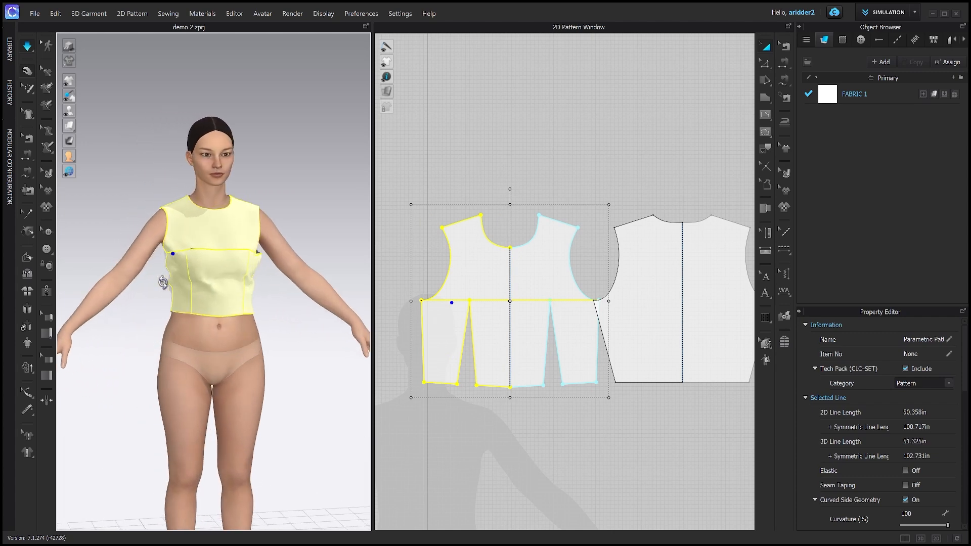
right_drag(250, 304, 188, 262)
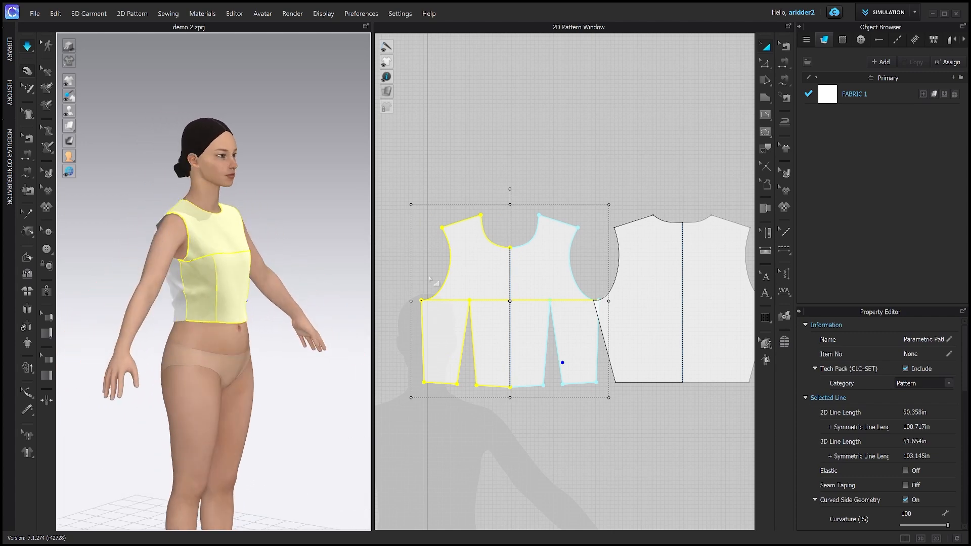
right_drag(188, 200, 181, 207)
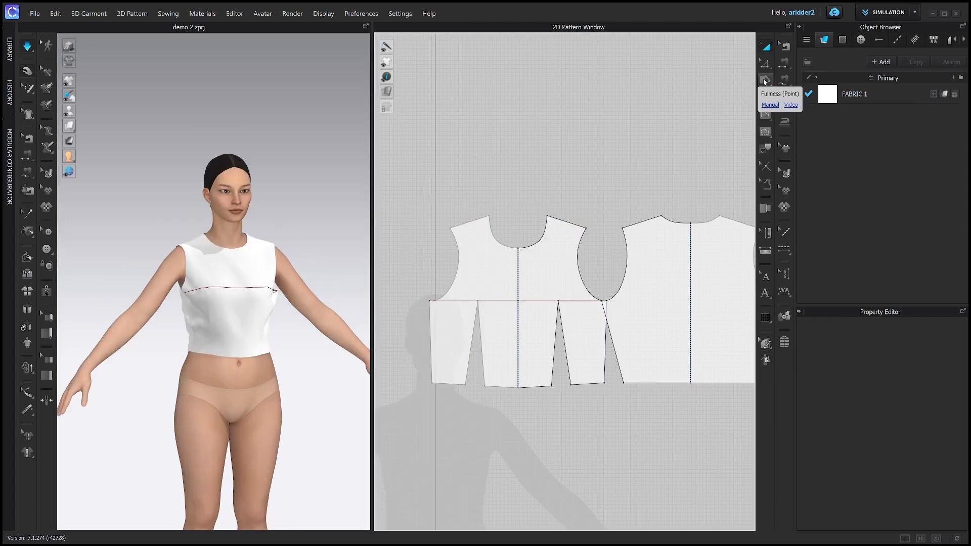
Step: Use Fullness (Point) to rotate the side section about the dart tip, slashing to the armhole, with a spread distance of -1 in
click(765, 81)
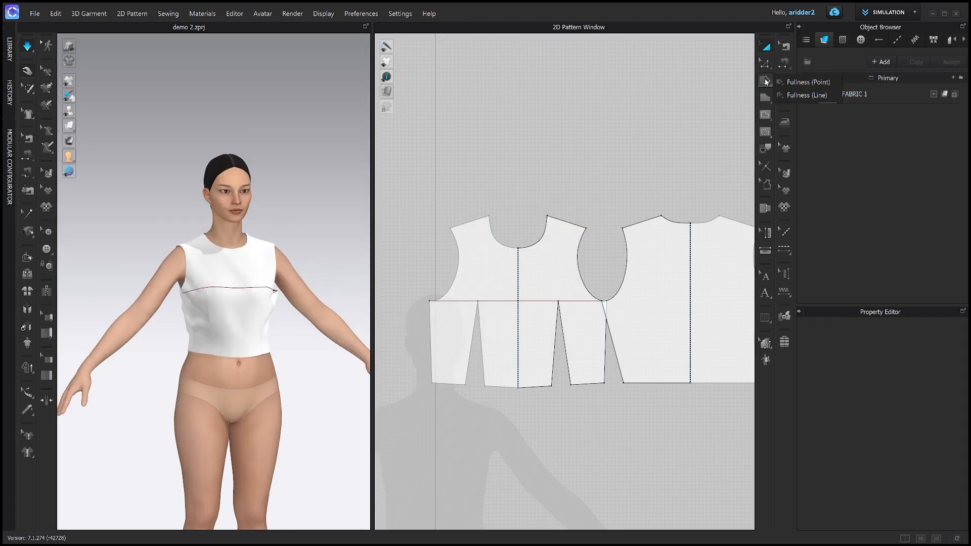
click(792, 83)
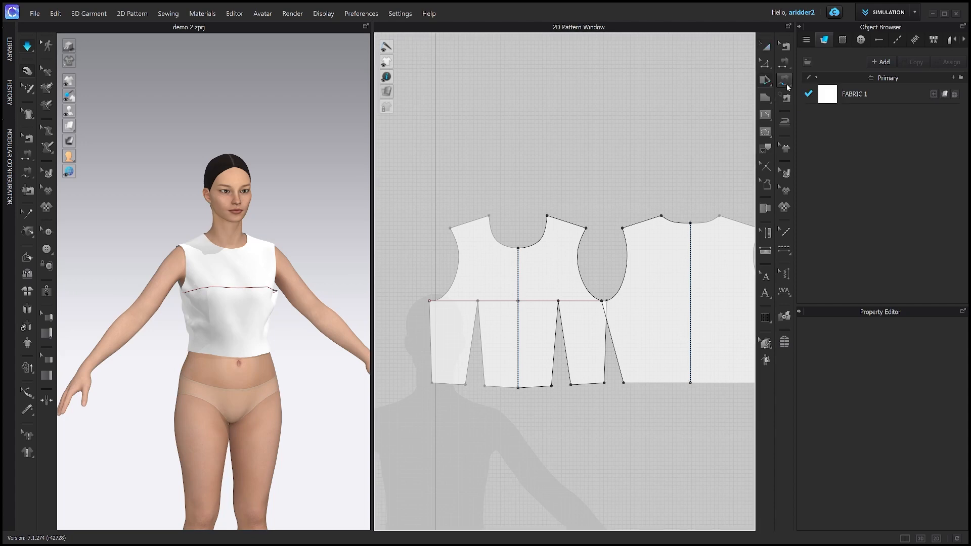
click(478, 301)
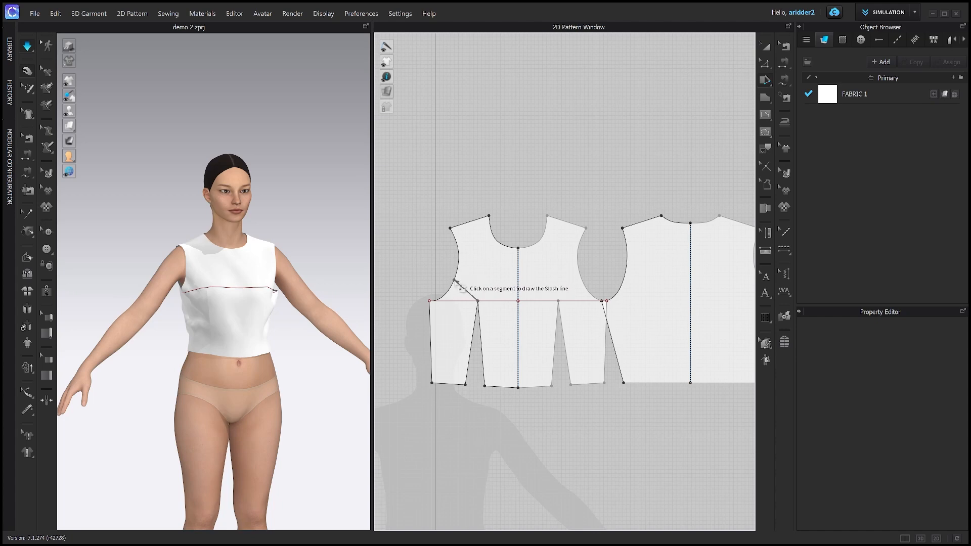
click(454, 281)
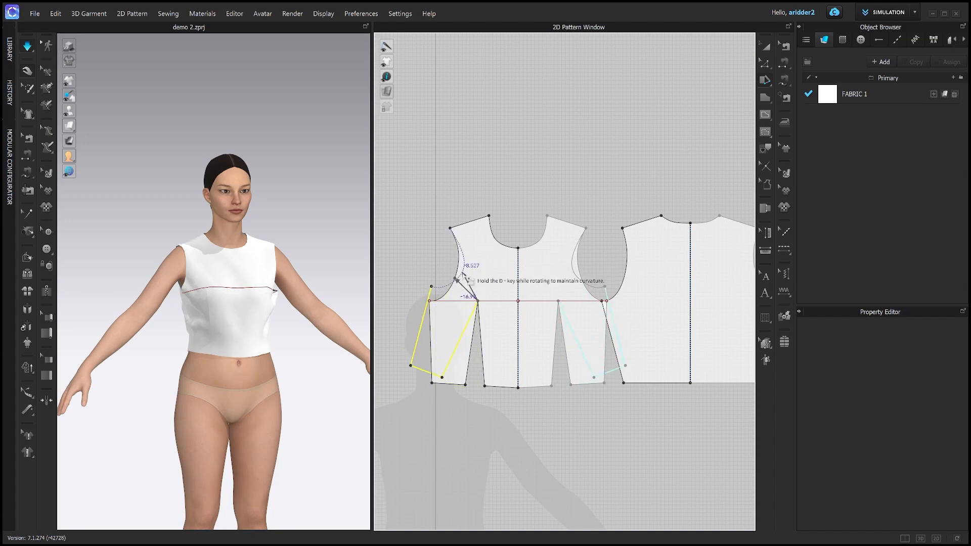
click(463, 275)
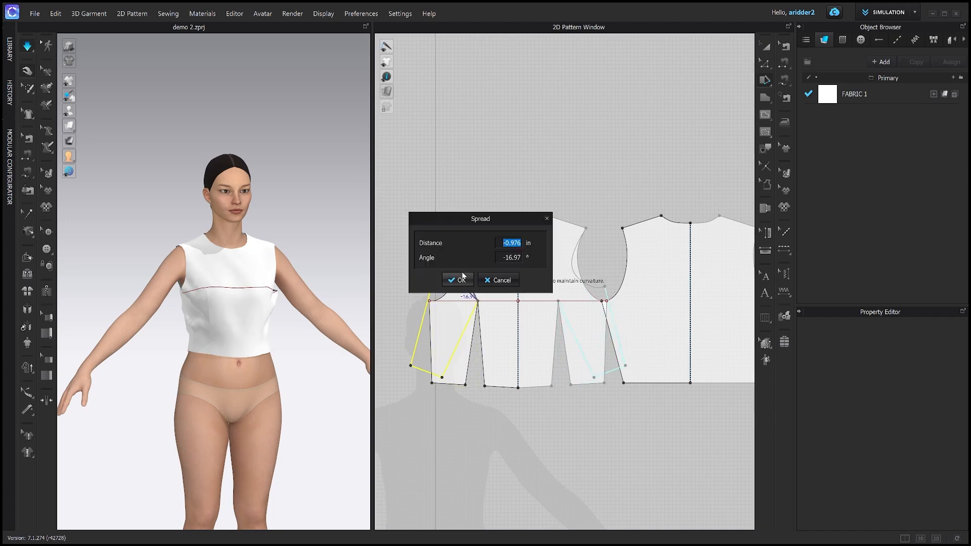
text(-1)
click(457, 280)
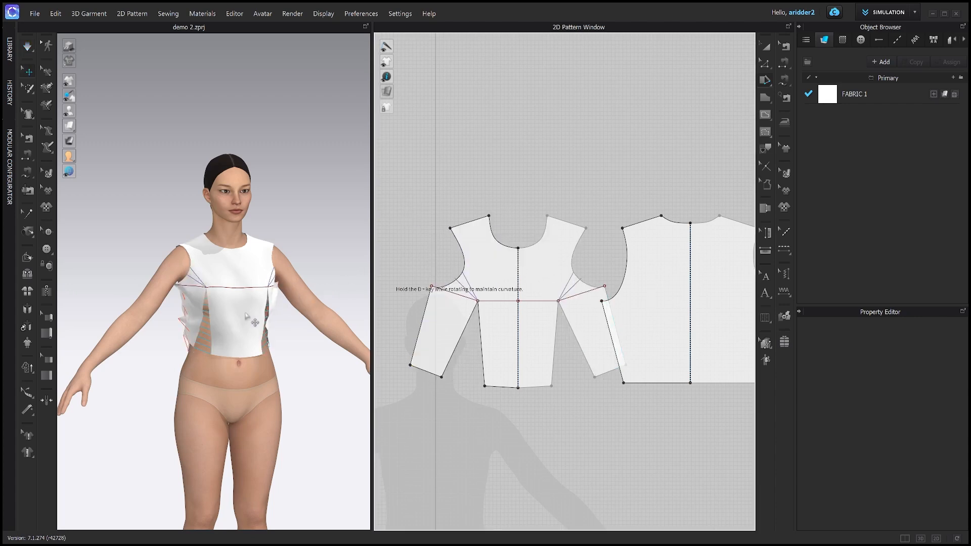
Step: Simulate the garment with the reduced armhole and examine the drape from the side and front
key(space)
right_drag(192, 328, 221, 297)
click(221, 297)
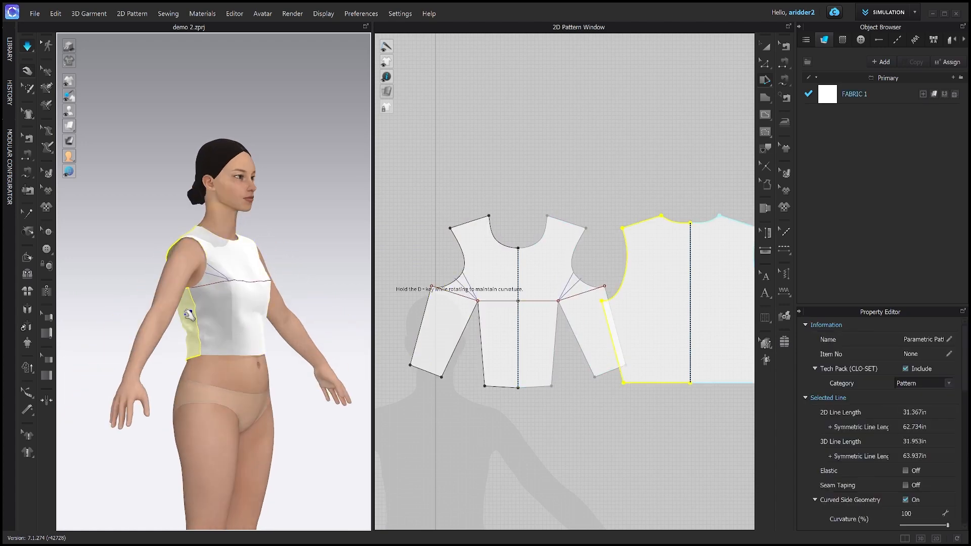
right_drag(201, 339, 242, 343)
right_drag(218, 269, 197, 275)
right_drag(248, 350, 212, 310)
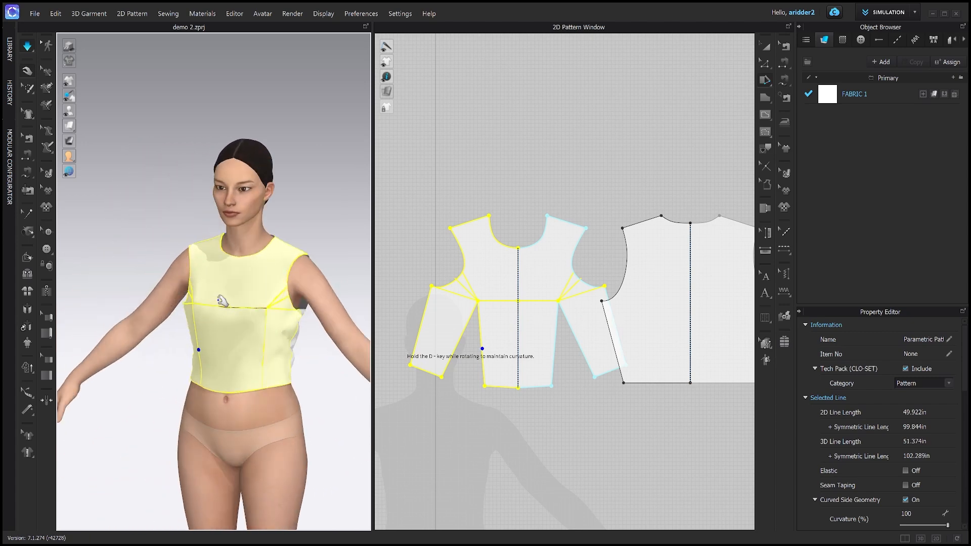
Step: Compare the lengths of the sewn waist dart legs and examine where the dart meets the front hem
scroll(485, 296, up, 5)
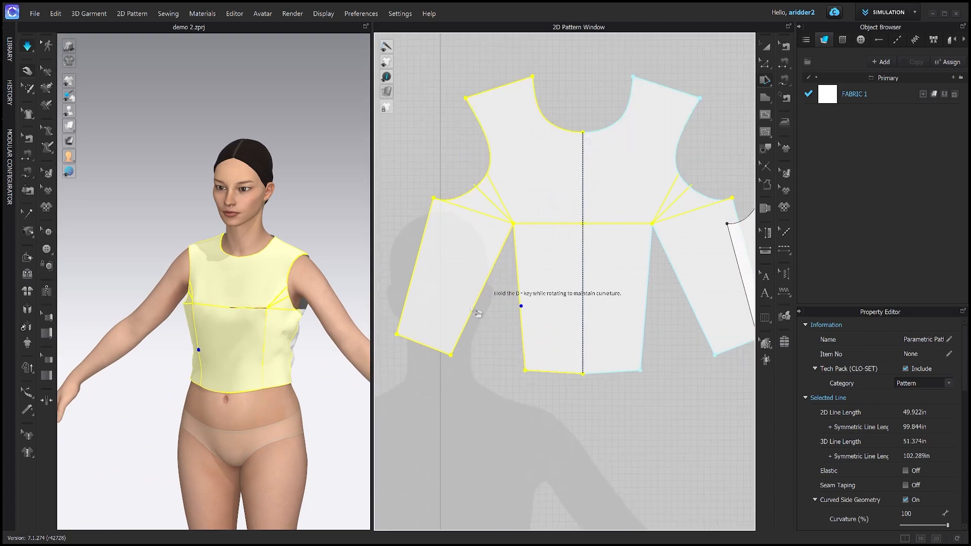
key(z)
click(520, 317)
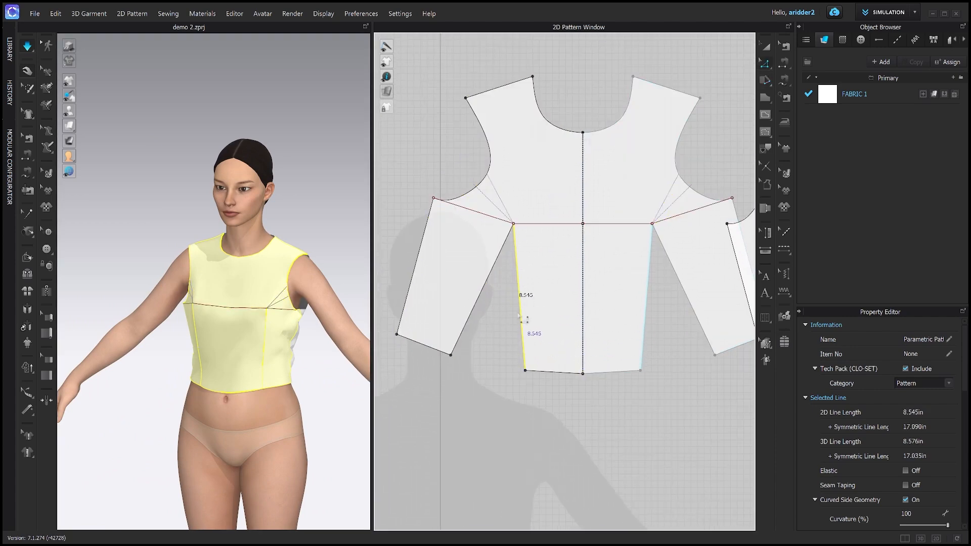
key(n)
click(517, 317)
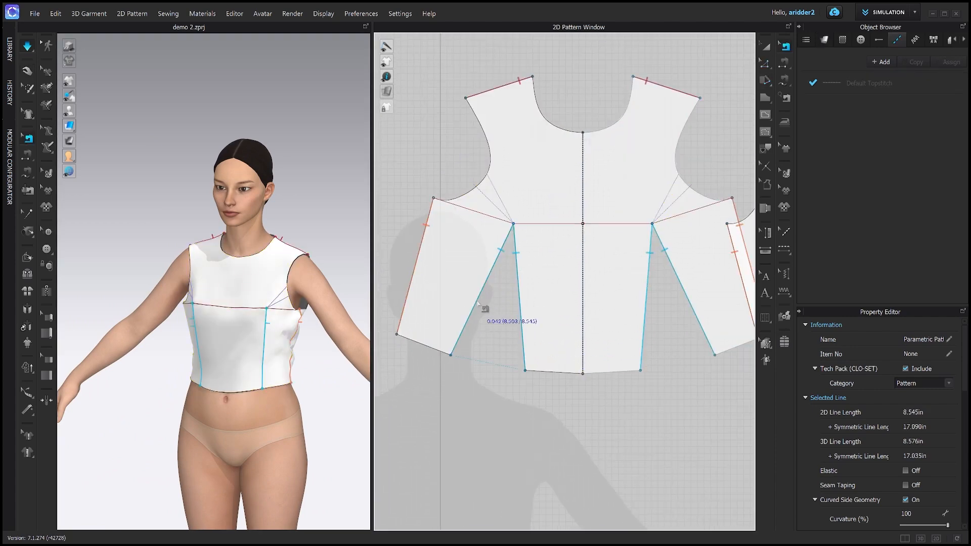
click(478, 302)
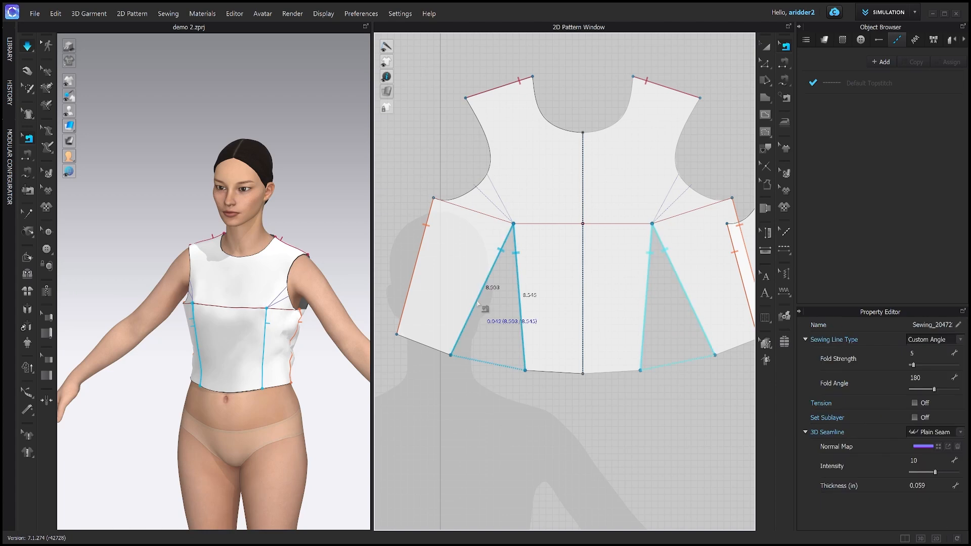
click(489, 377)
right_drag(262, 403, 285, 395)
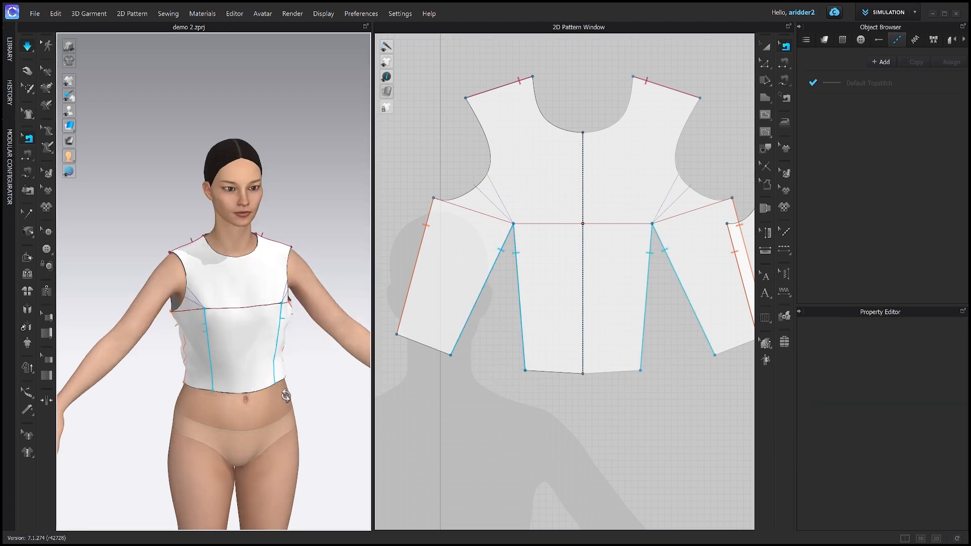
right_drag(213, 400, 214, 398)
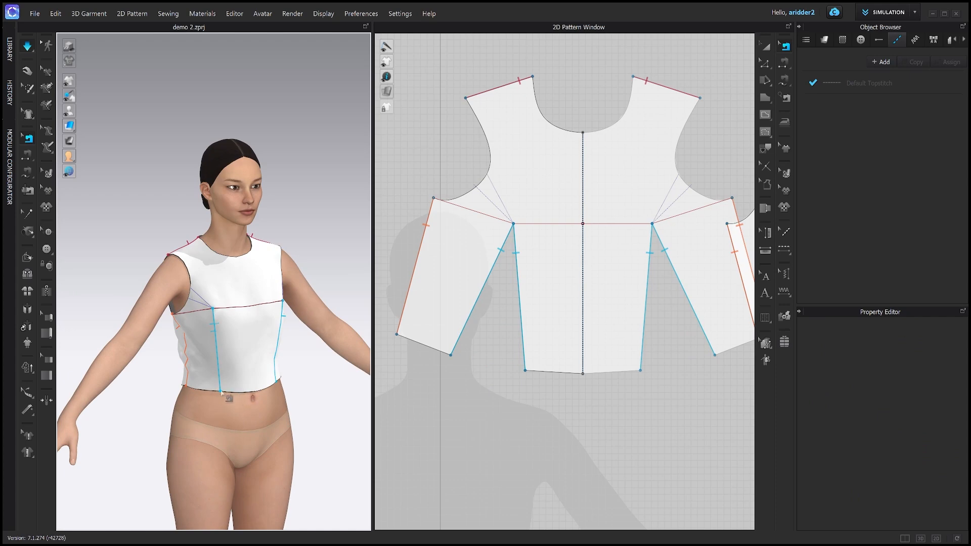
right_drag(500, 386, 507, 390)
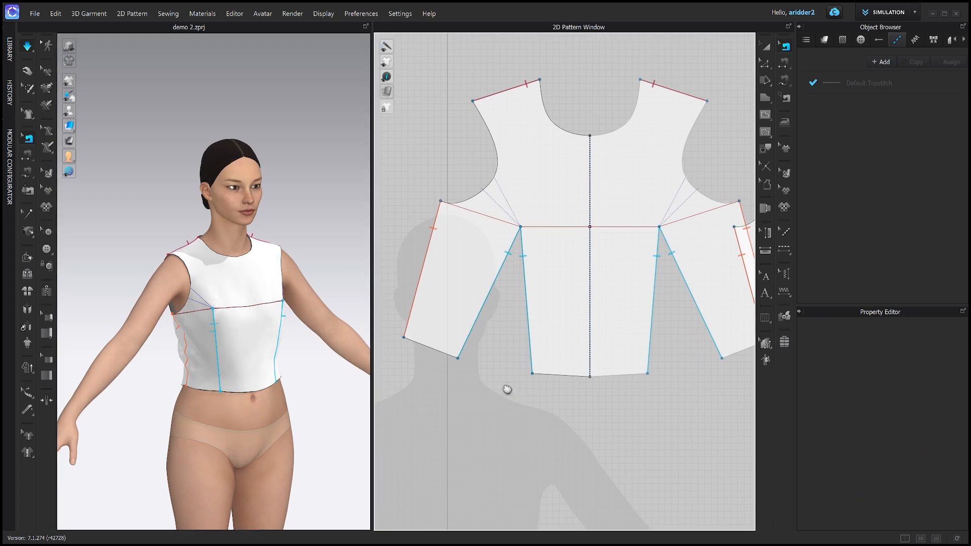
scroll(480, 379, up, 2)
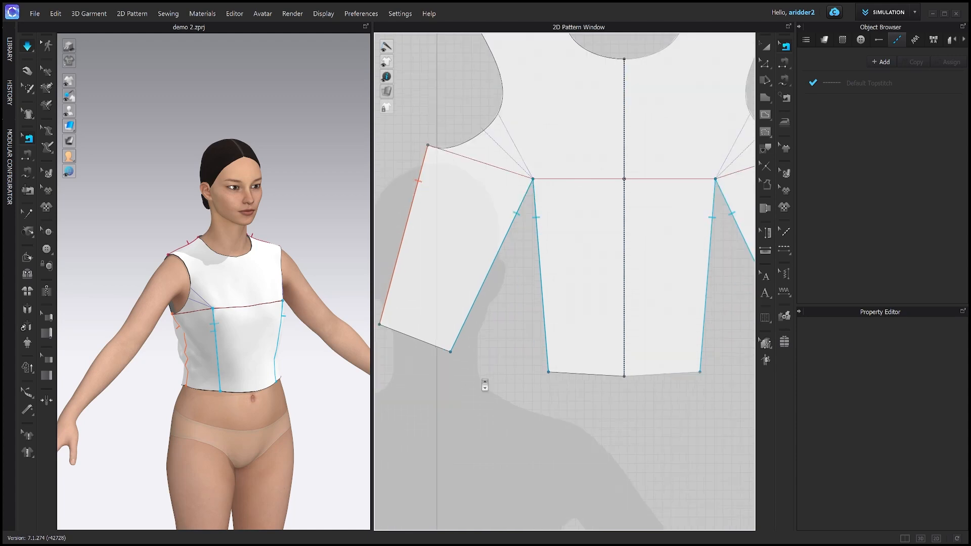
scroll(499, 361, down, 3)
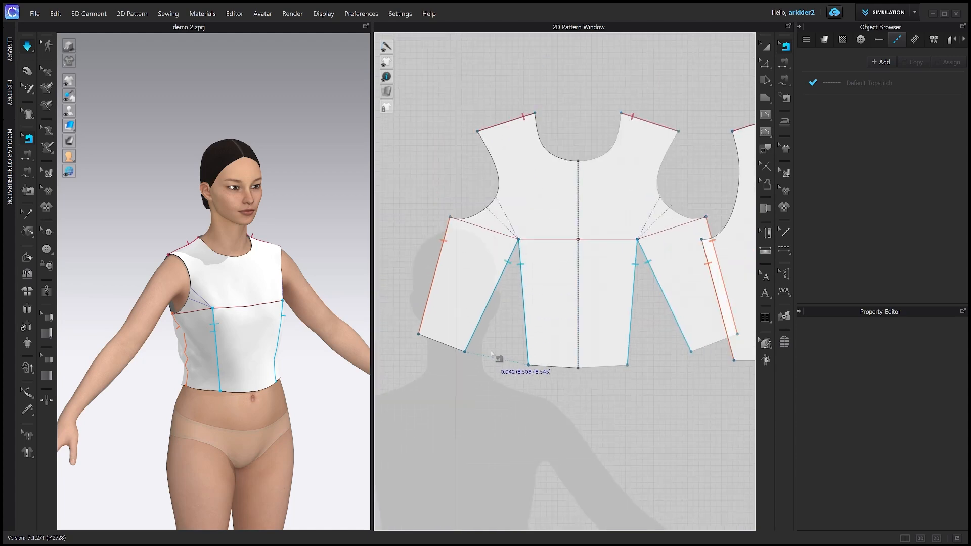
Step: Apply Shape Dart Cap to both legs of the front waist dart, smoothing the hem with the curve points
key(z)
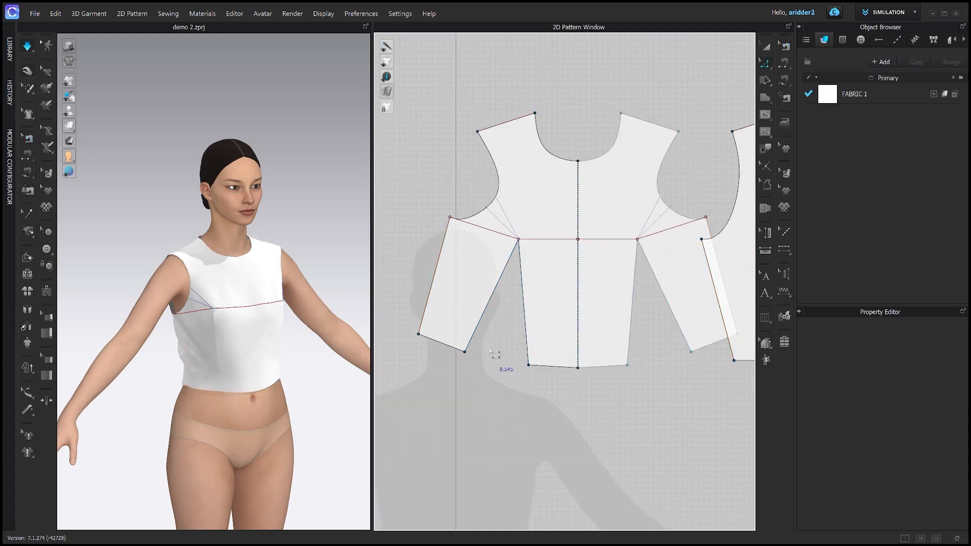
click(768, 64)
click(488, 307)
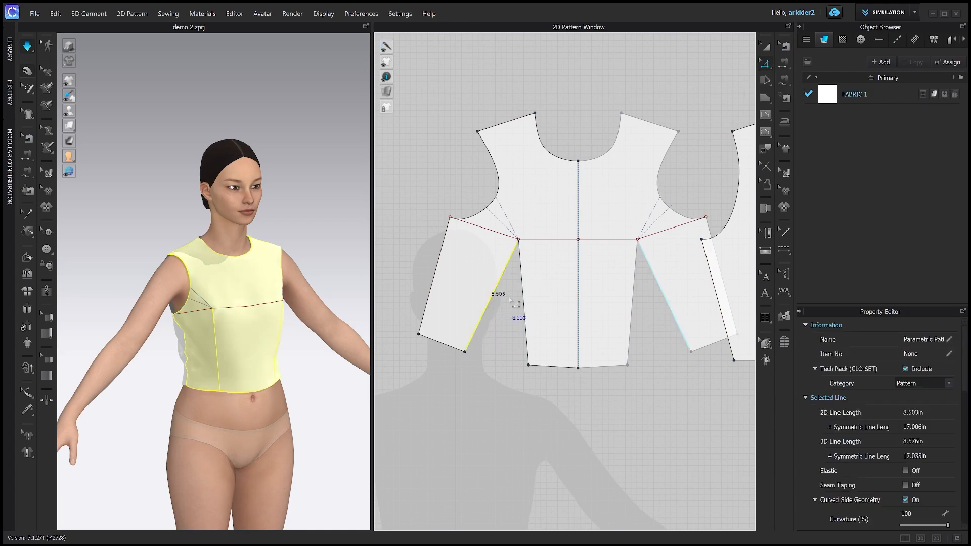
shift+click(524, 302)
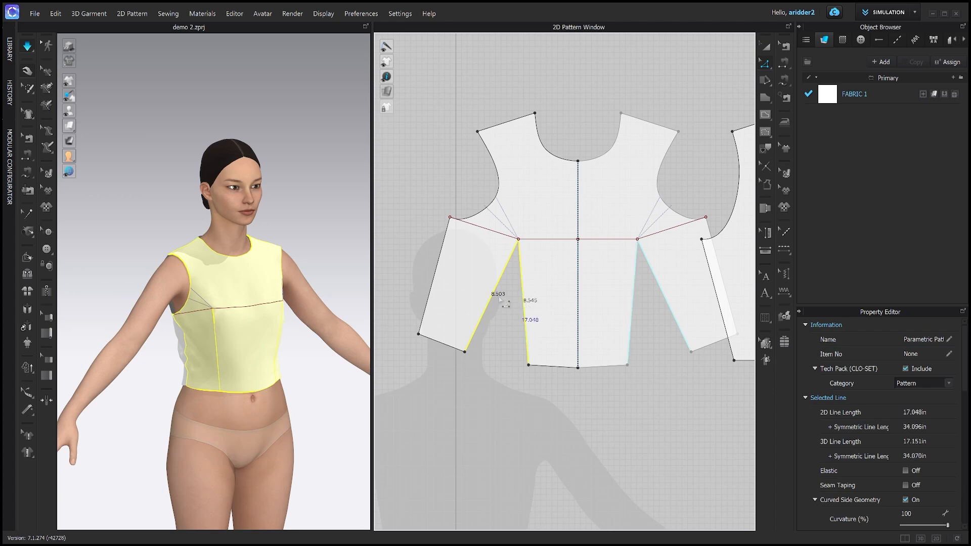
right_click(525, 320)
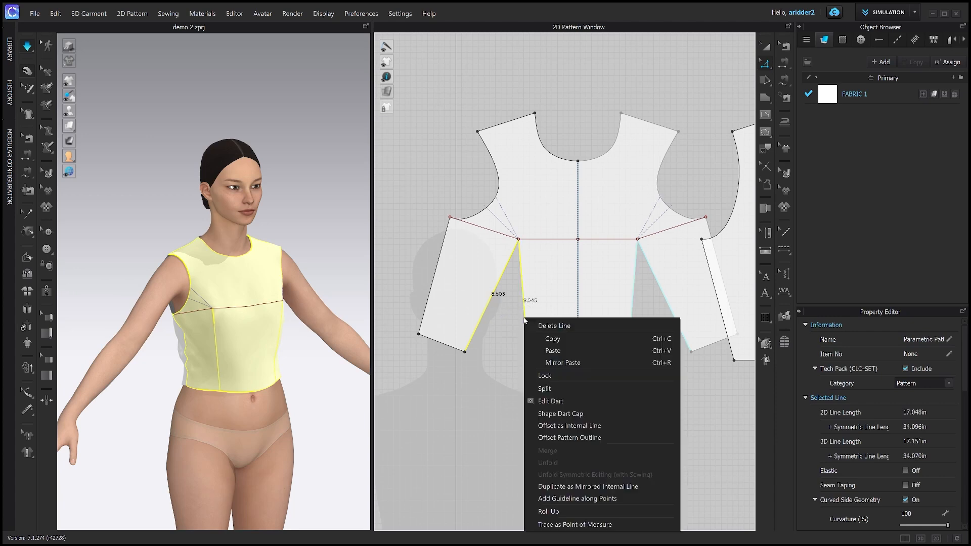
click(553, 414)
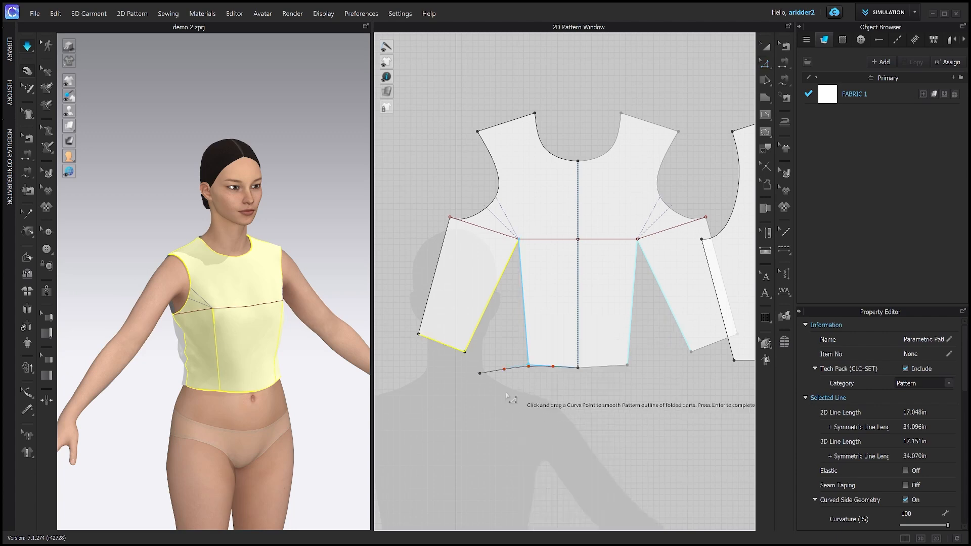
scroll(497, 373, up, 3)
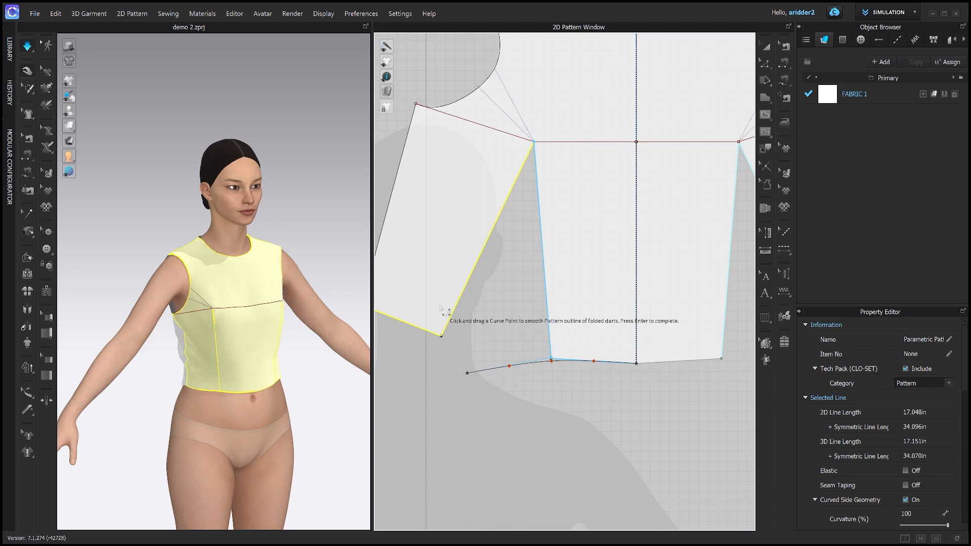
mouse_move(551, 361)
mouse_down()
mouse_move(552, 376)
mouse_move(551, 361)
mouse_up()
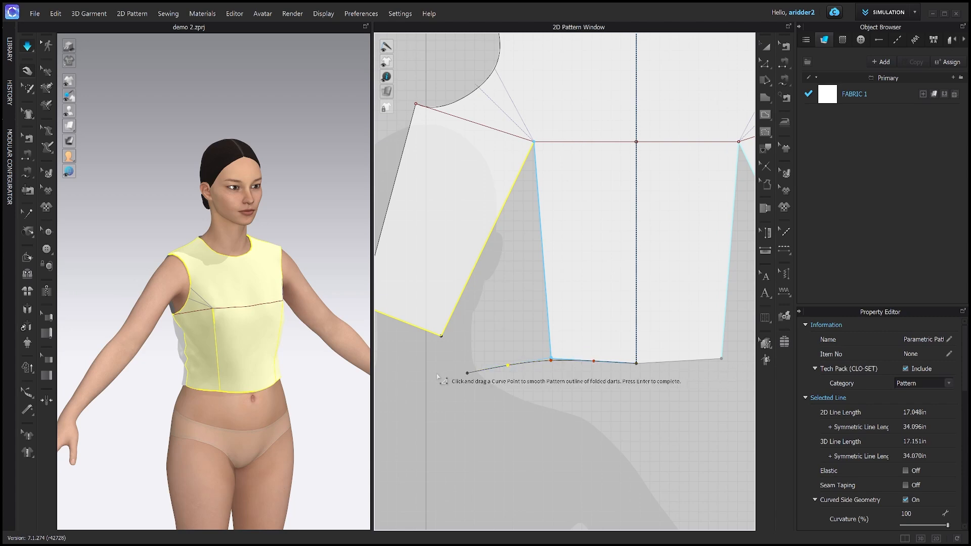
key(Return)
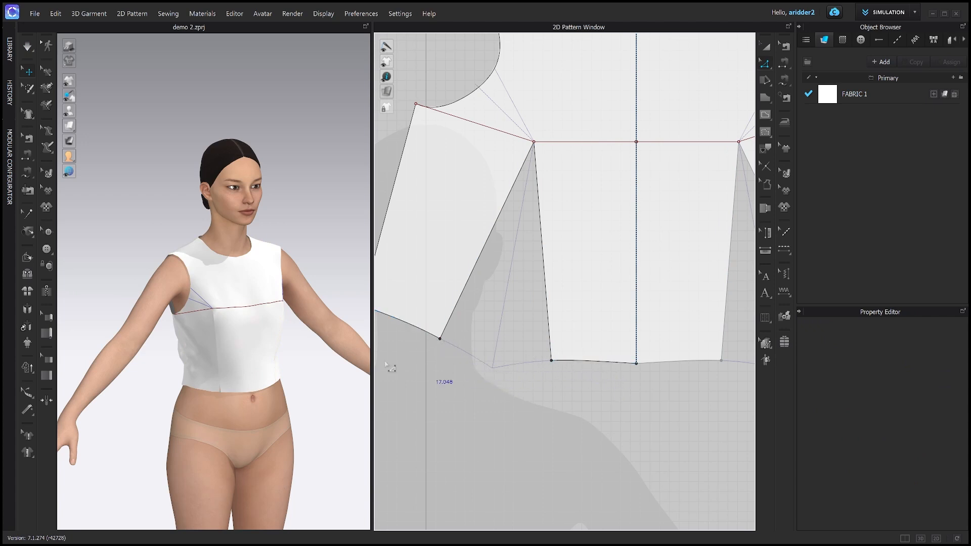
Step: Simulate the garment with the shaped dart cap and view the smoothed hem from the front
middle_drag(286, 369, 281, 338)
key(space)
right_drag(302, 362, 266, 356)
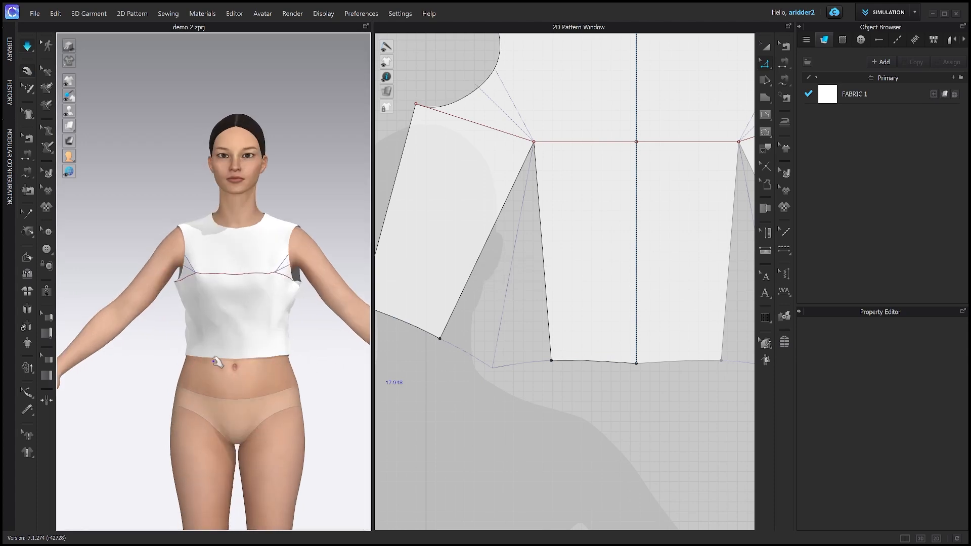
Step: Examine the centre segment of the front hem in the pattern and check the front hem on the avatar
middle_drag(592, 382, 518, 376)
click(539, 359)
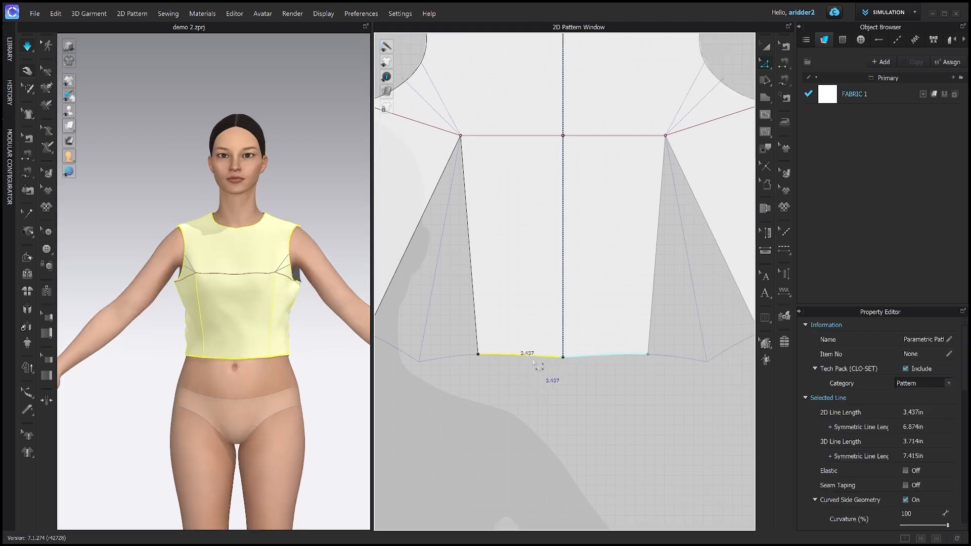
scroll(547, 361, up, 3)
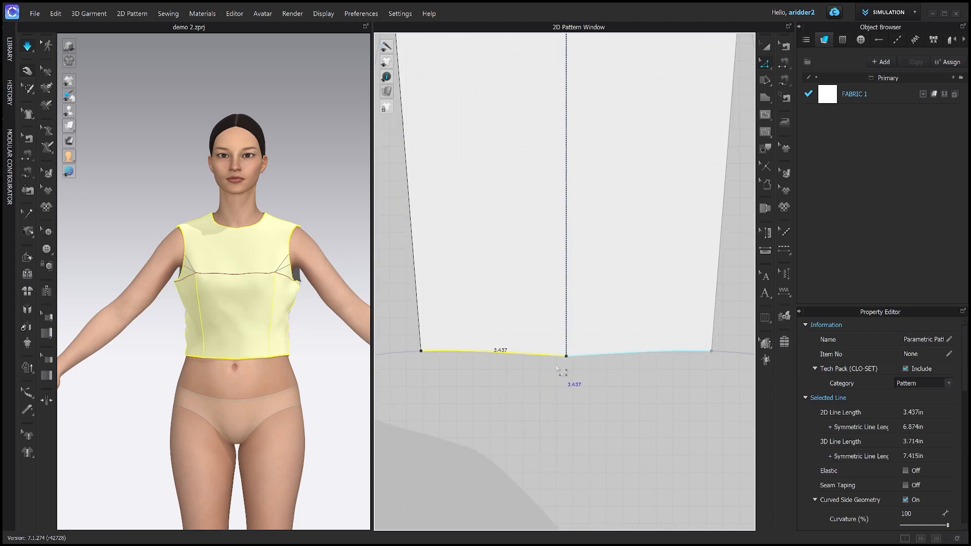
mouse_move(297, 365)
right_down()
mouse_move(271, 375)
mouse_move(319, 369)
mouse_move(310, 368)
right_up()
scroll(519, 376, down, 2)
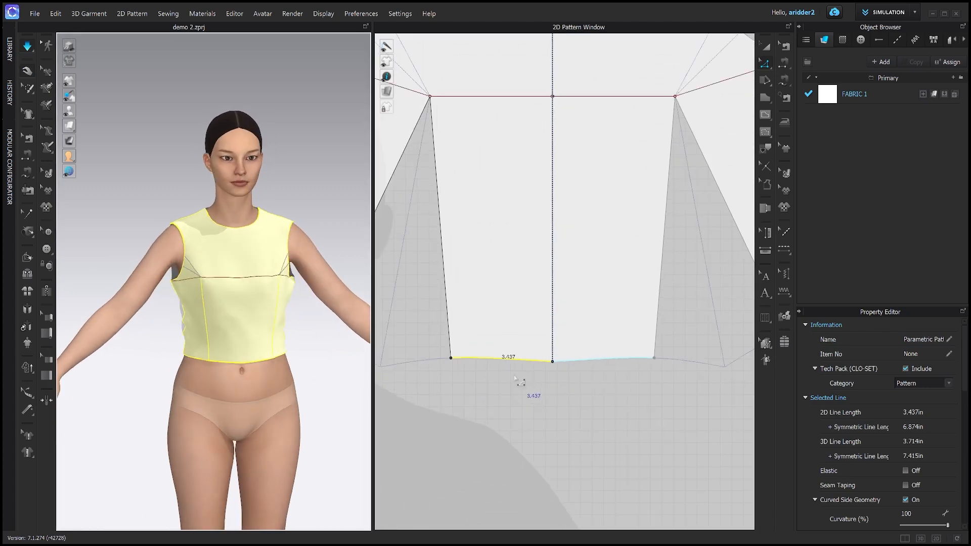
scroll(519, 377, down, 6)
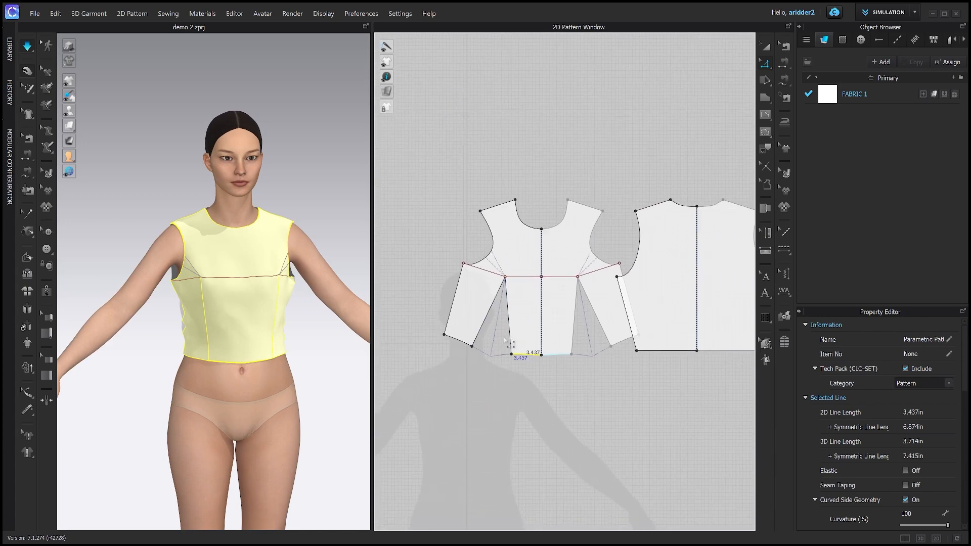
Step: Move the back pattern piece sideways so it sits clear of the front piece
middle_drag(566, 343, 532, 350)
scroll(532, 351, up, 3)
right_drag(269, 322, 220, 326)
middle_drag(565, 342, 411, 351)
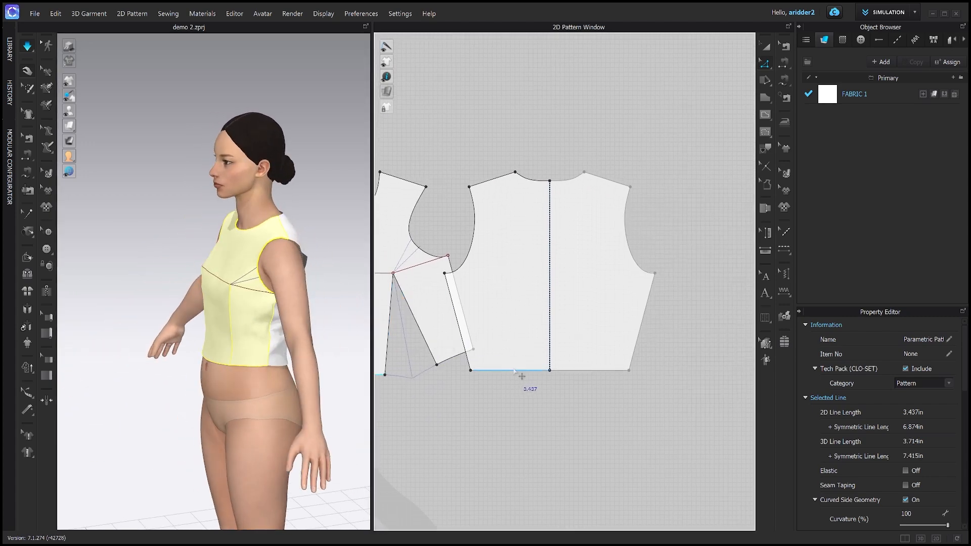
scroll(516, 366, up, 2)
scroll(490, 346, down, 2)
click(479, 340)
drag(505, 324, 535, 325)
click(462, 351)
middle_drag(491, 398, 477, 403)
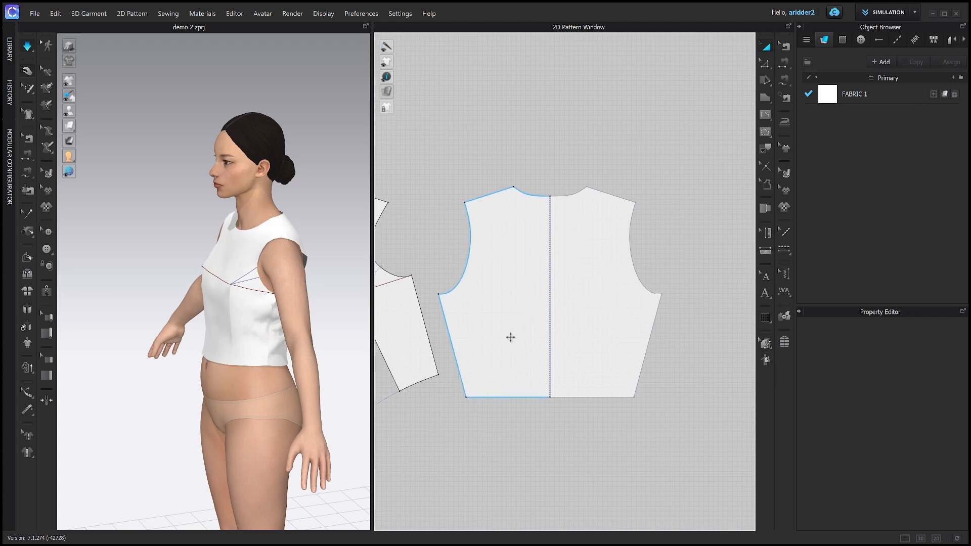
scroll(488, 386, down, 2)
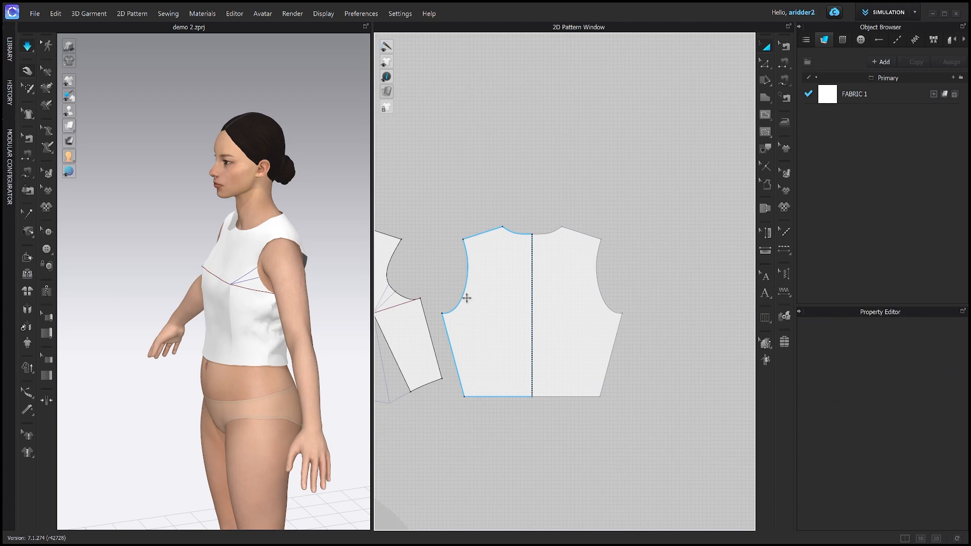
Step: Draw a vertical internal line about 10.76 in long on the back piece, from the hem toward the shoulder-neck point
right_drag(335, 299, 281, 275)
click(233, 252)
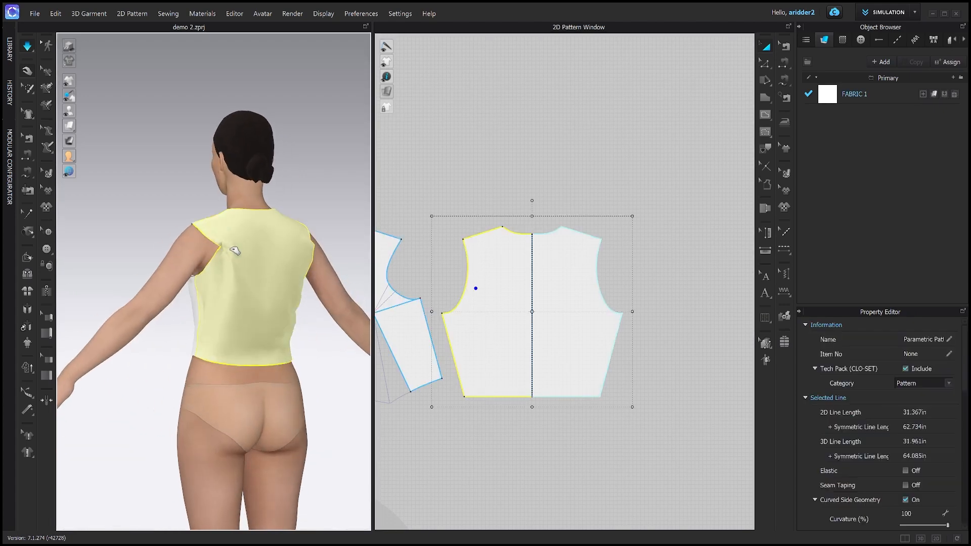
right_drag(225, 260, 238, 299)
click(475, 432)
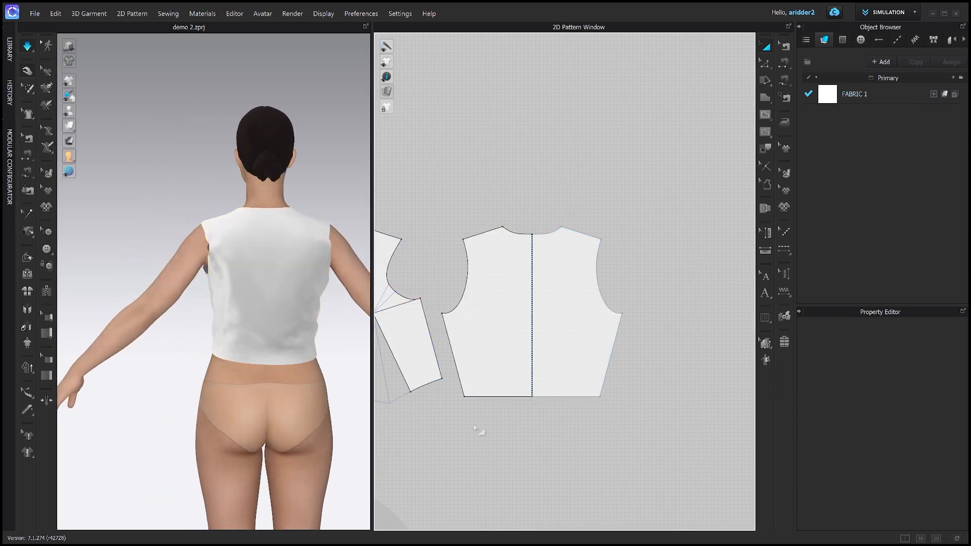
key(g)
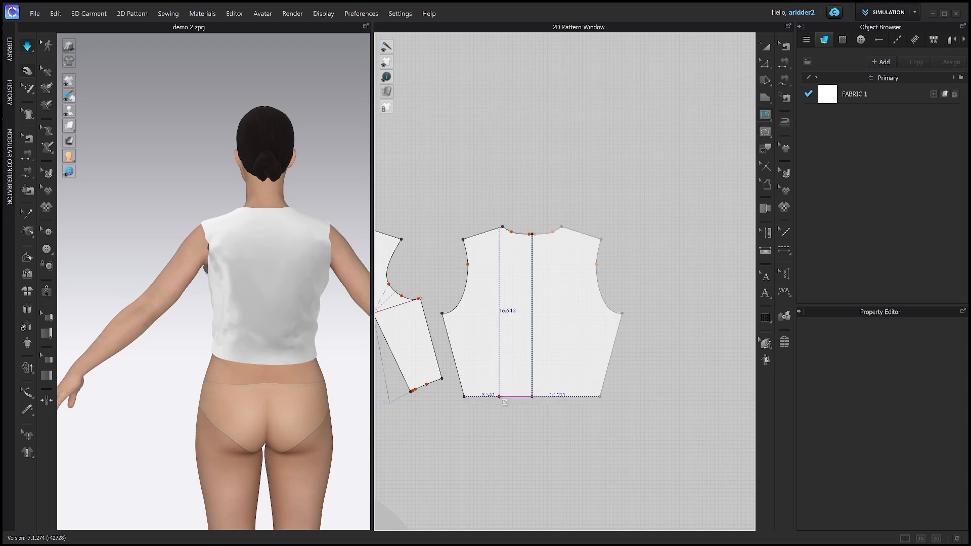
right_drag(246, 293, 231, 241)
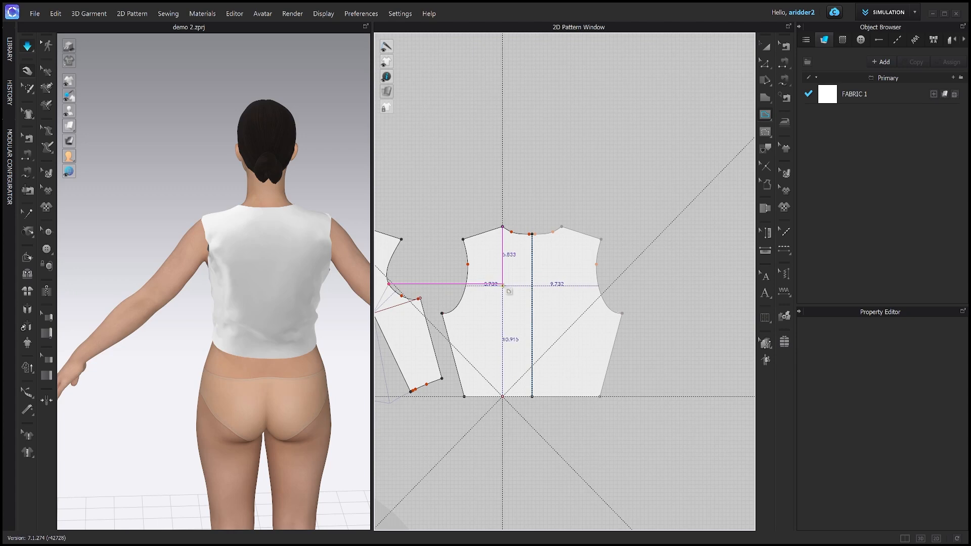
click(502, 288)
double_click(502, 397)
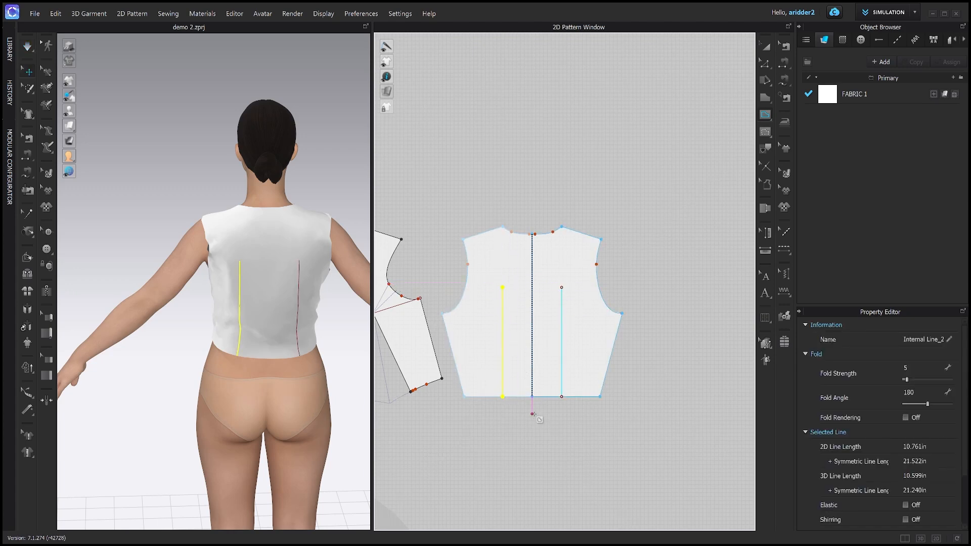
Step: Cut the back piece open along the vertical internal line and check the opening at the hem
key(z)
right_click(510, 344)
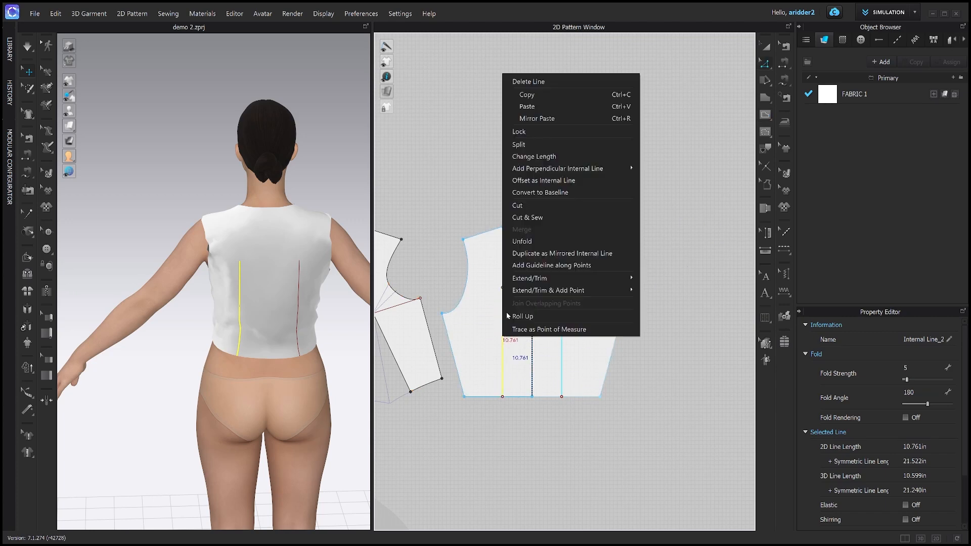
click(527, 206)
scroll(520, 418, up, 10)
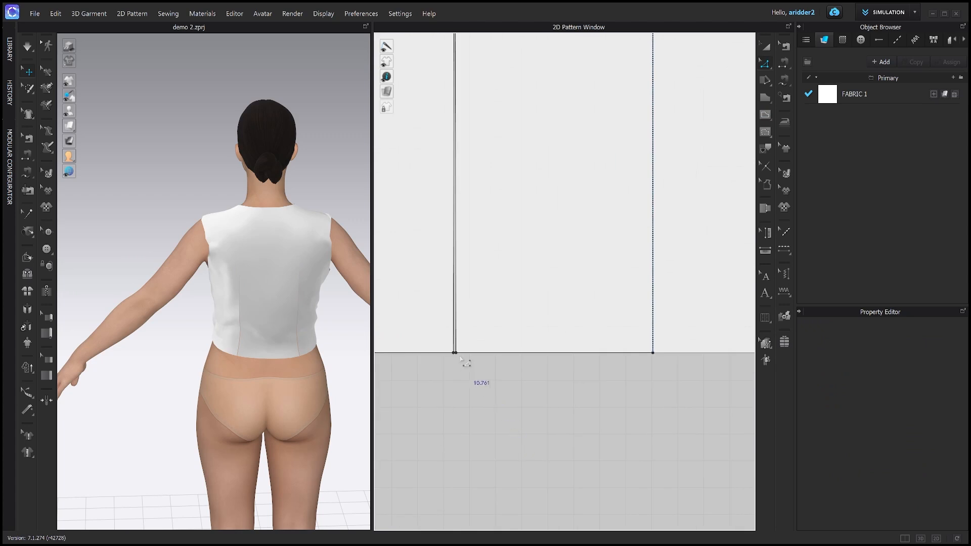
scroll(493, 437, down, 8)
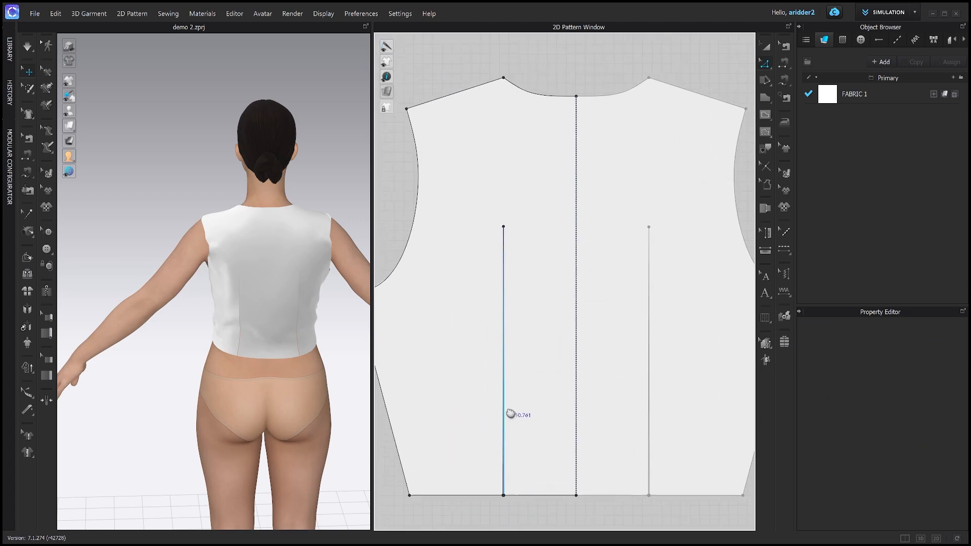
Step: Slash from the top of the back cut to the armhole and rotate the side section with a spread distance of -0.5 in
middle_drag(505, 374, 504, 357)
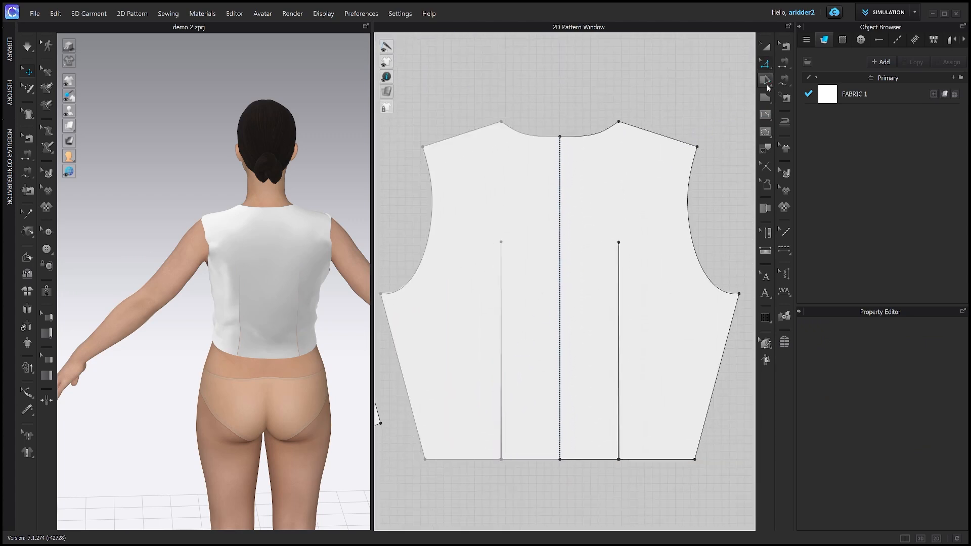
click(764, 81)
click(501, 242)
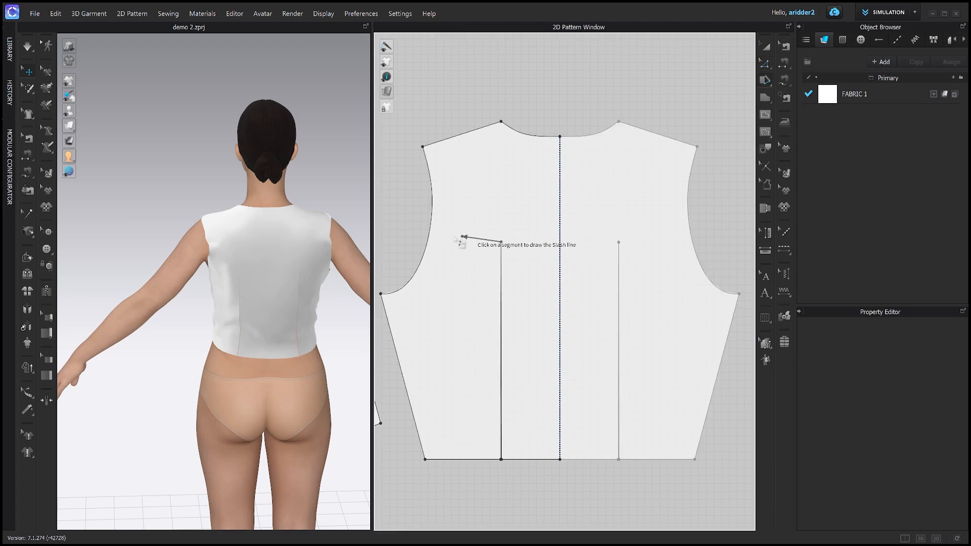
click(432, 215)
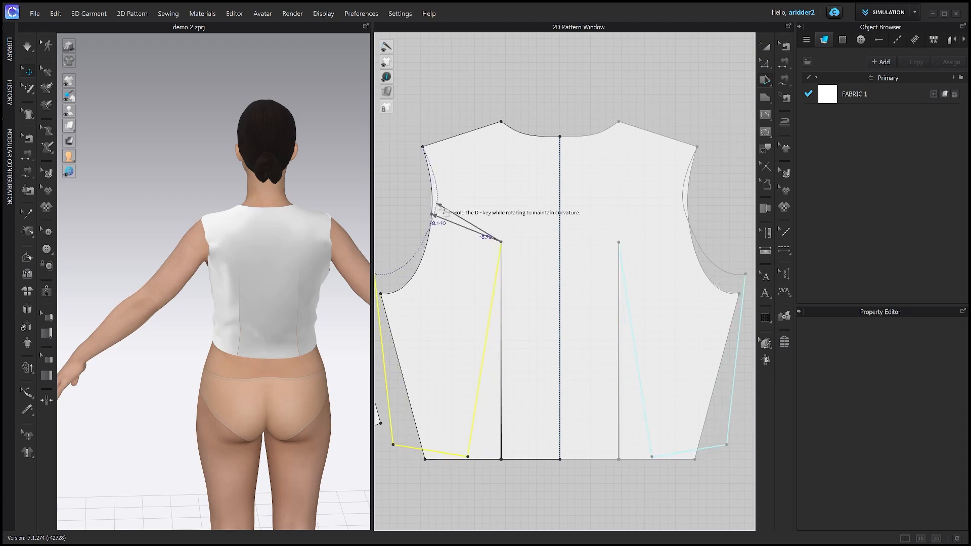
click(439, 205)
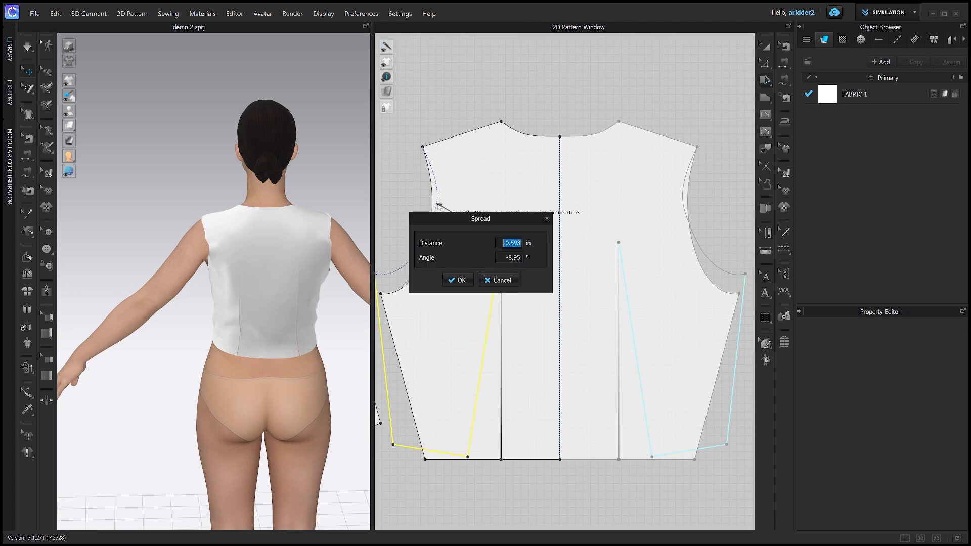
text(-.5)
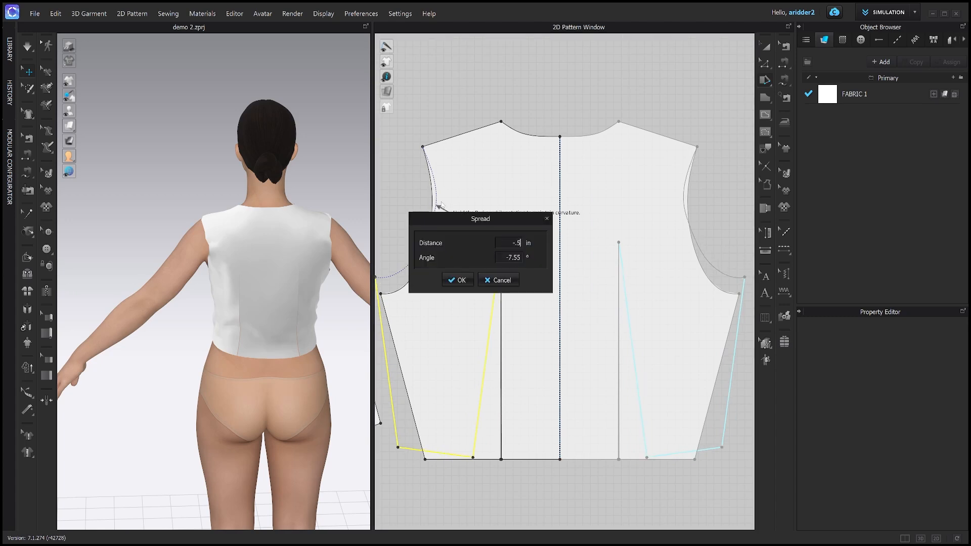
click(451, 286)
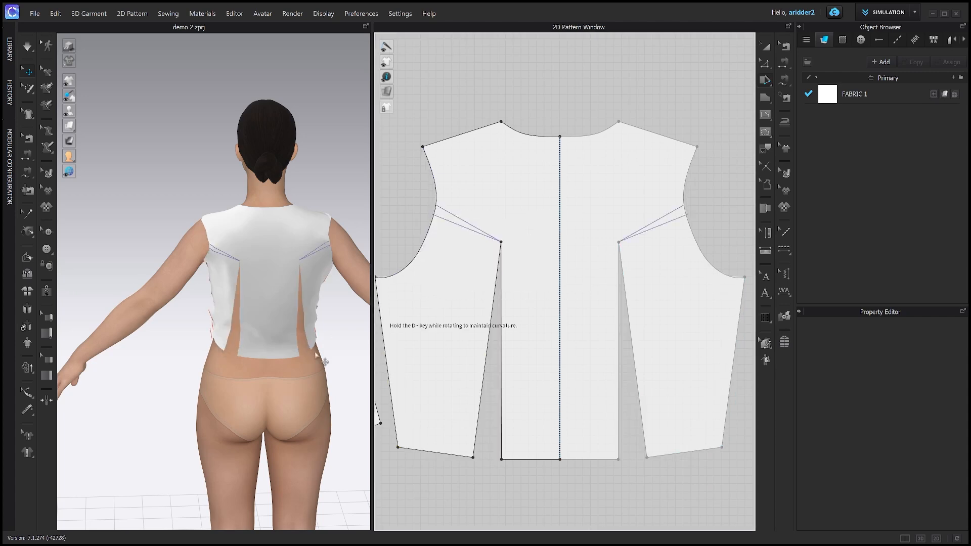
Step: Sew the two legs of the new back waist dart together with Segment Sewing
key(n)
click(492, 311)
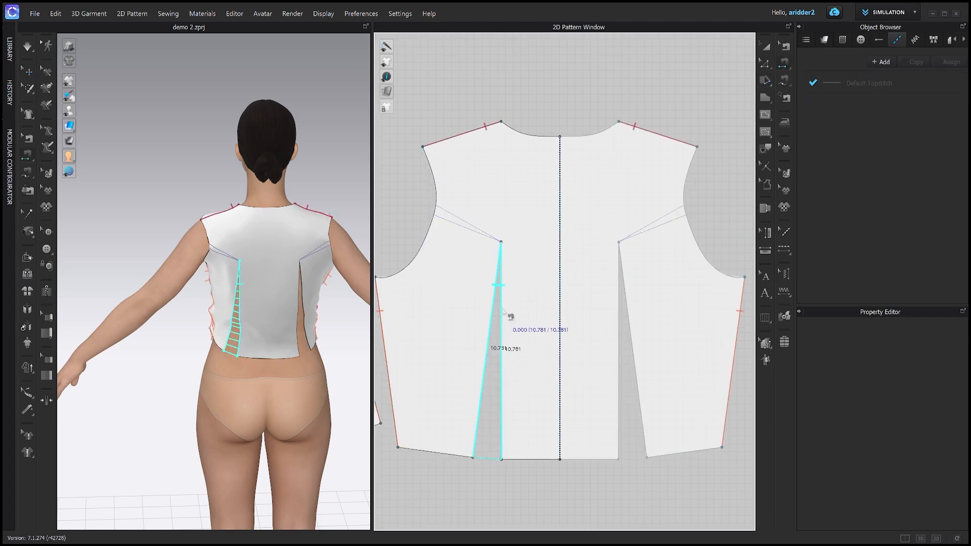
click(502, 309)
Step: Simulate the garment with the sewn back waist darts, tugging the fabric into place and inspecting the back drape
key(space)
drag(235, 341, 238, 356)
right_drag(240, 359, 272, 353)
drag(243, 257, 251, 251)
right_drag(248, 297, 256, 336)
drag(256, 336, 302, 341)
right_drag(330, 354, 289, 340)
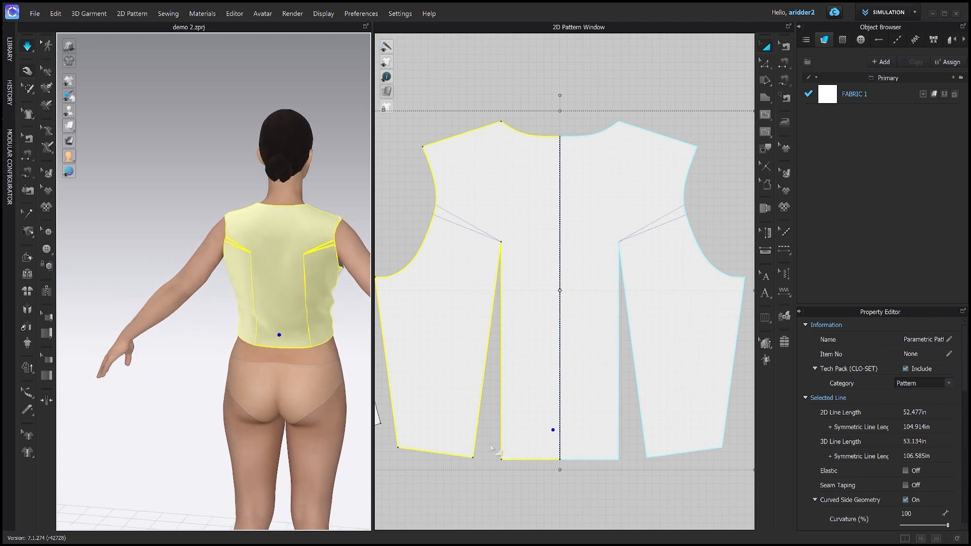
scroll(493, 449, down, 3)
click(485, 446)
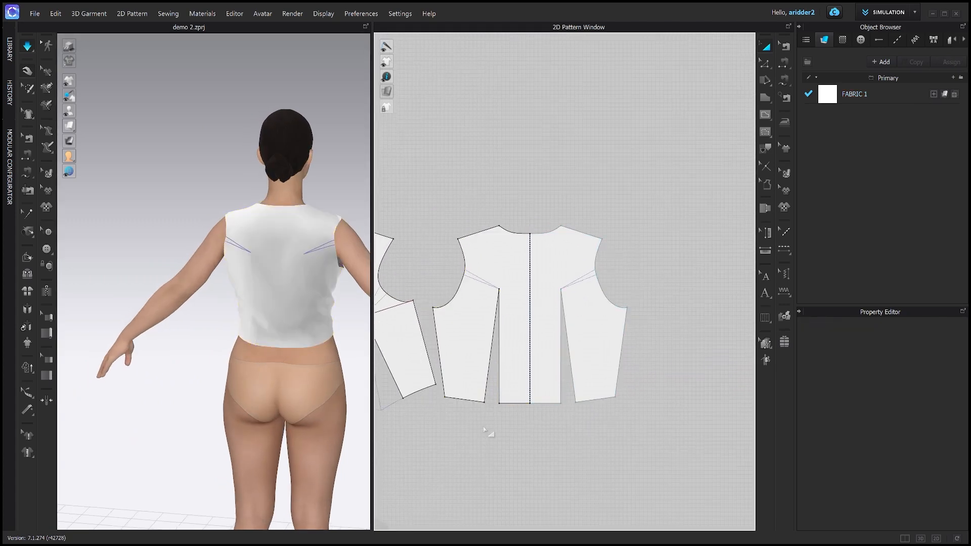
Step: Use Rotate Dart to move the back waist dart to mid-shoulder, closing it at the waist, and shorten the new dart
scroll(480, 433, down, 2)
middle_drag(477, 434, 516, 398)
scroll(572, 418, down, 2)
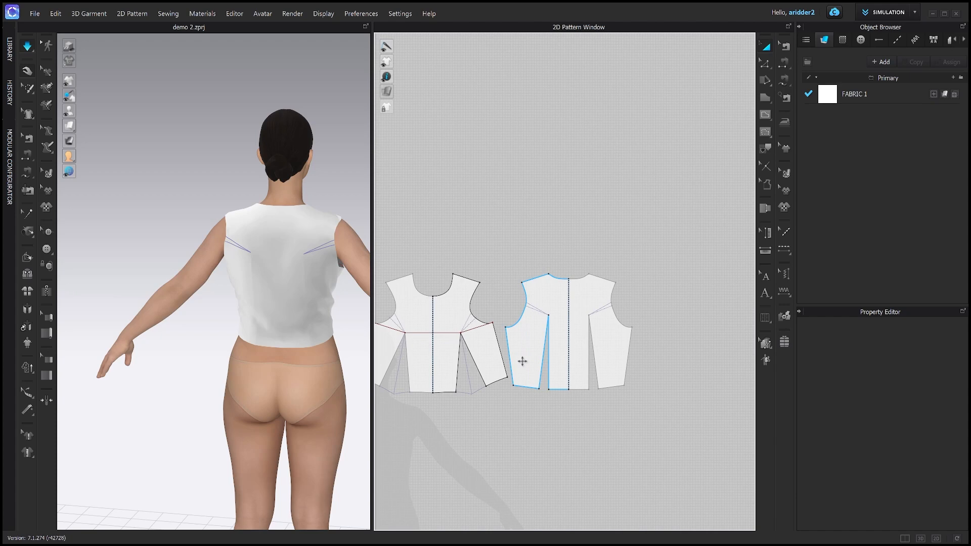
scroll(543, 353, up, 1)
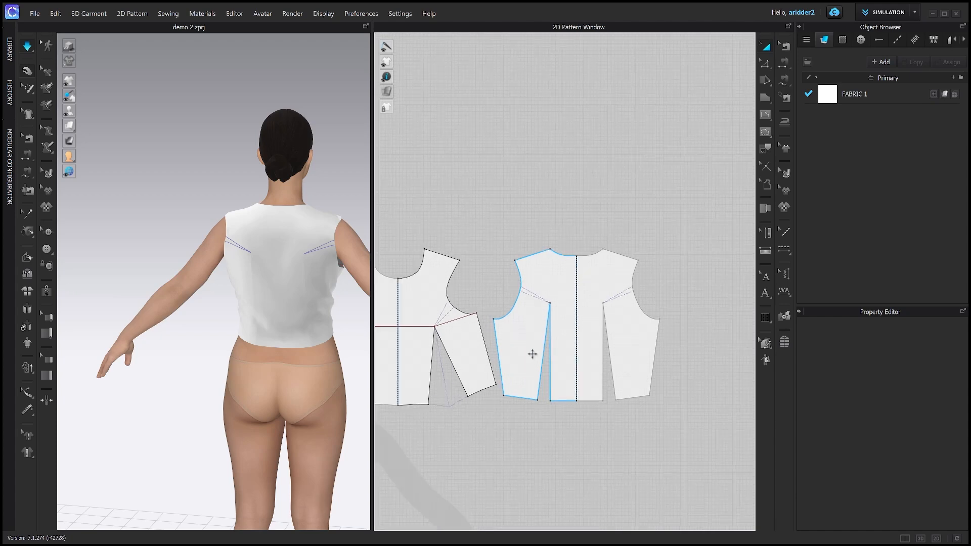
key(z)
click(543, 368)
scroll(552, 354, up, 2)
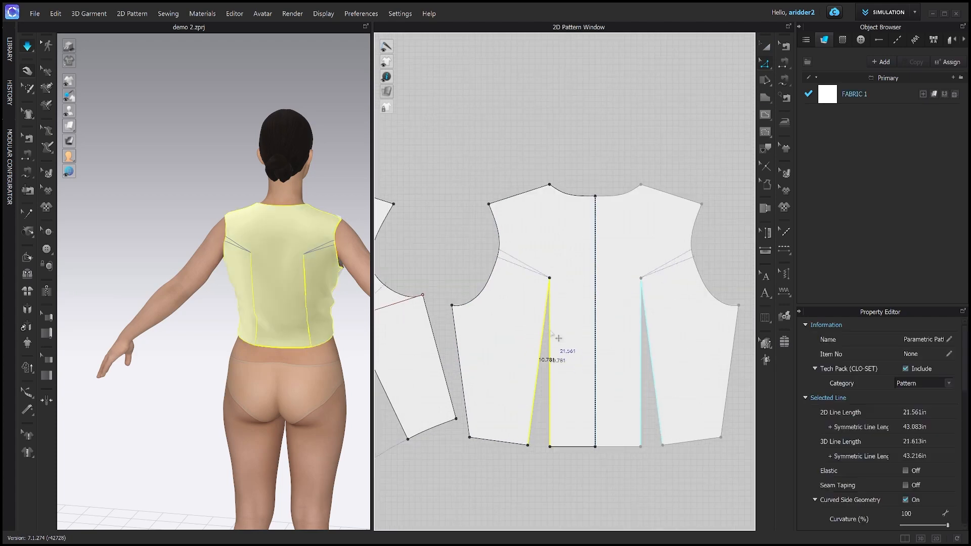
right_click(551, 332)
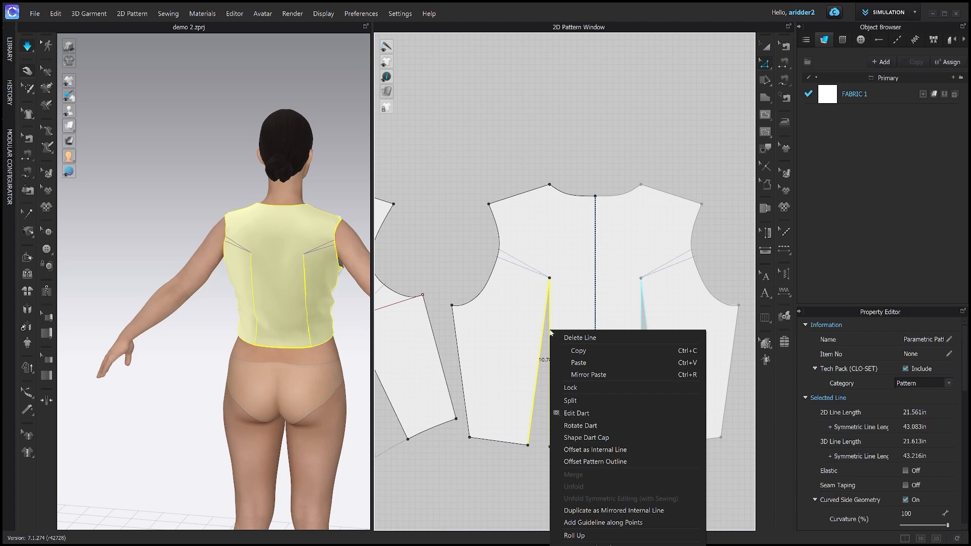
click(580, 426)
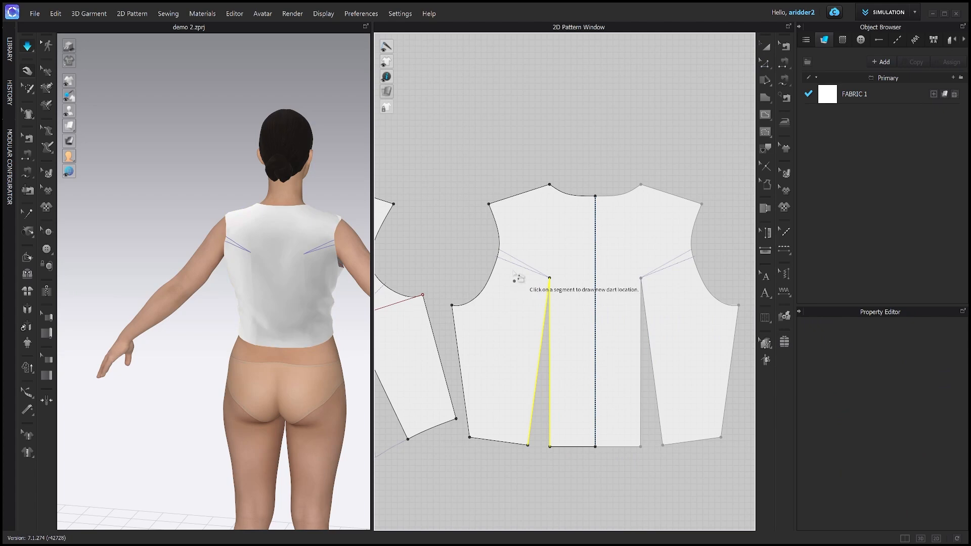
click(522, 193)
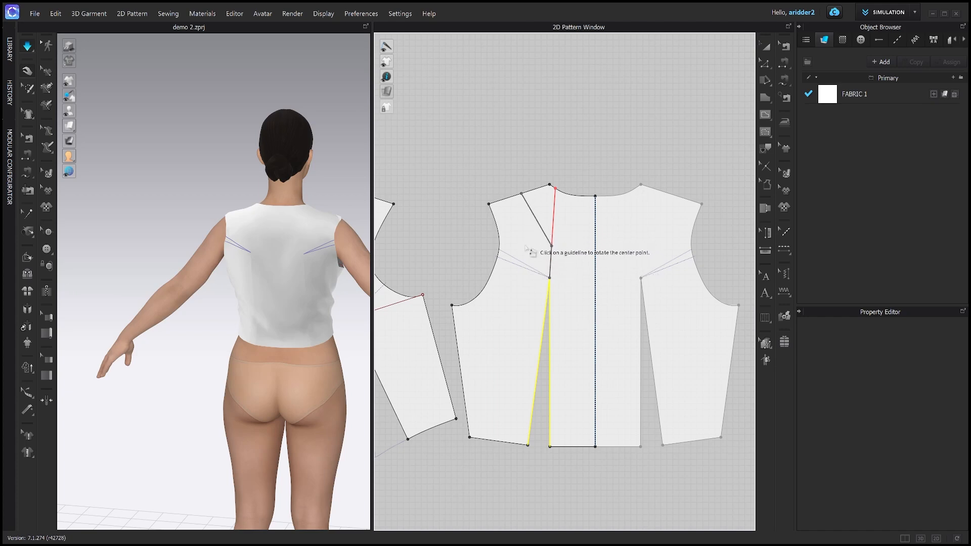
click(529, 250)
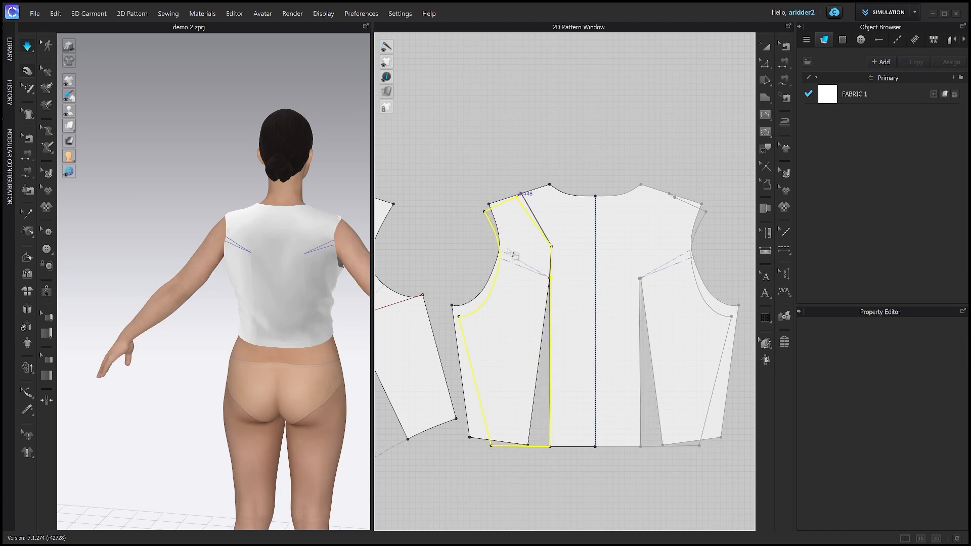
click(512, 294)
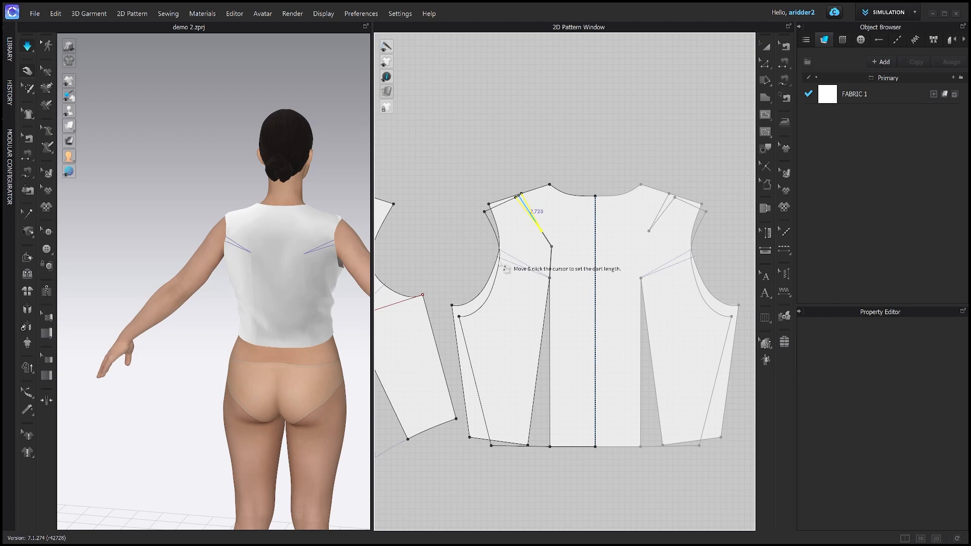
click(506, 268)
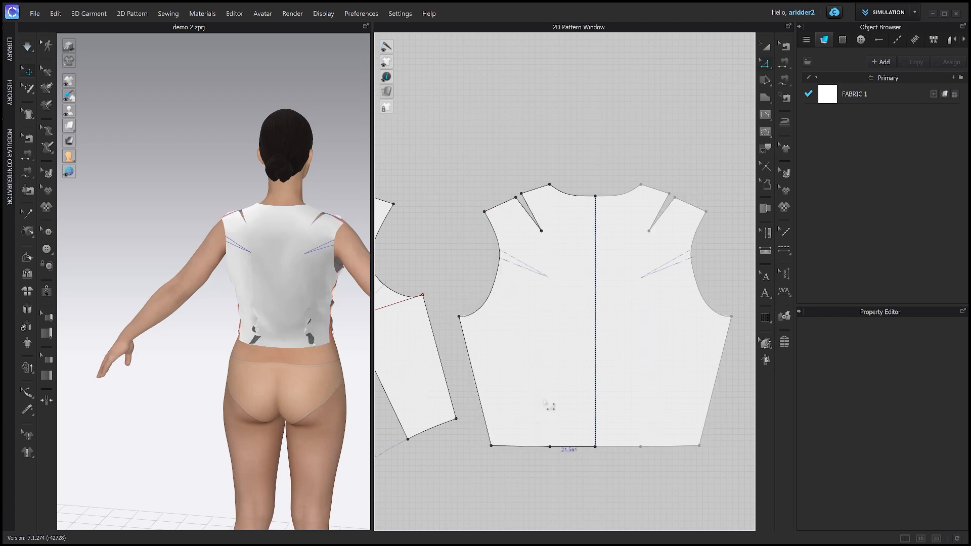
Step: Simulate the garment with the back shoulder darts and pull the side of the back to check its fit
key(space)
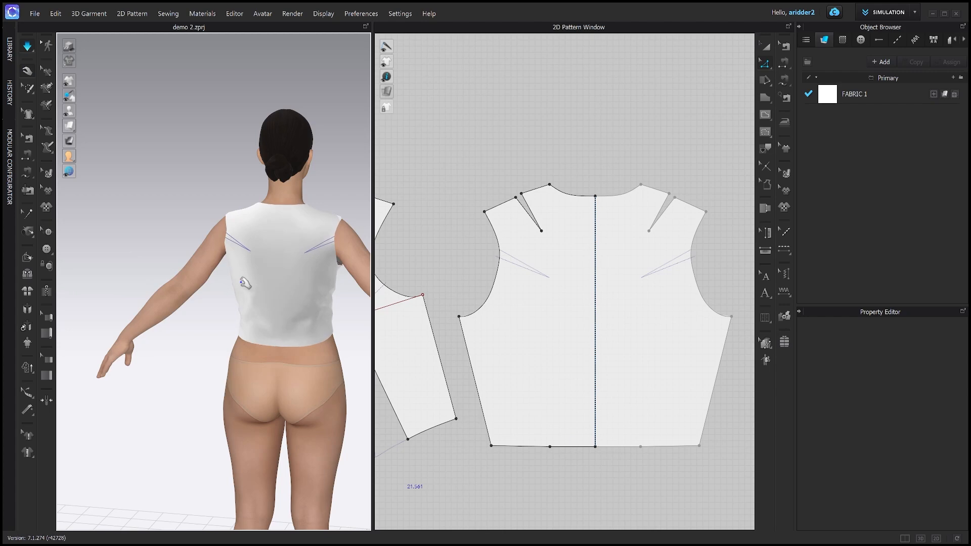
scroll(244, 283, down, 2)
right_drag(245, 283, 273, 283)
drag(272, 304, 221, 310)
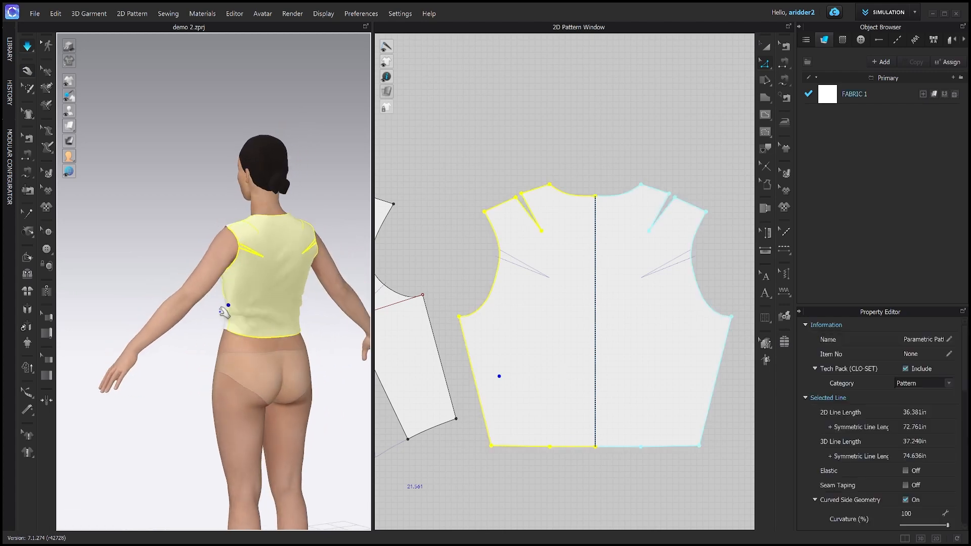
Step: Tug the back fabric around the darts and lower back, examining the simulated drape from the side and from above
drag(241, 271, 241, 283)
drag(240, 323, 241, 330)
right_drag(247, 335, 251, 266)
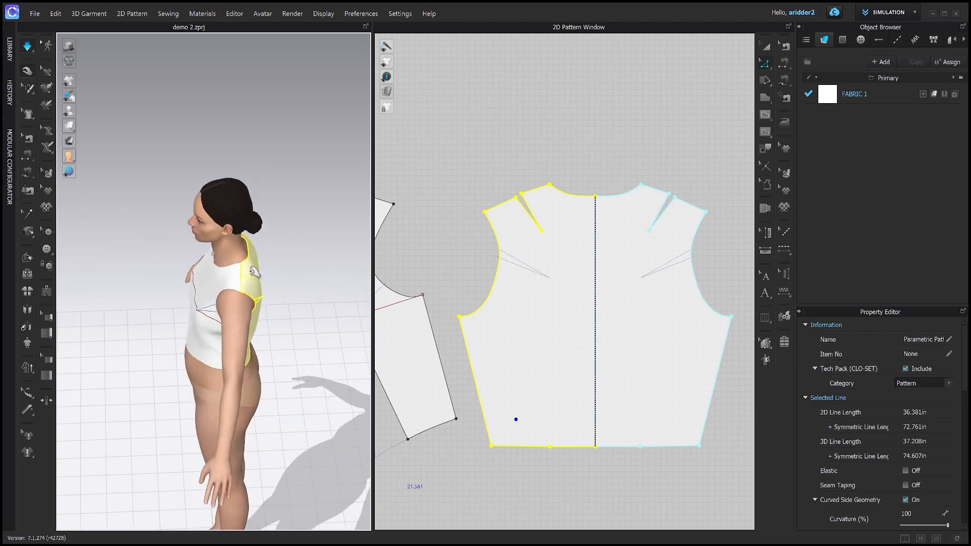
right_drag(255, 275, 268, 323)
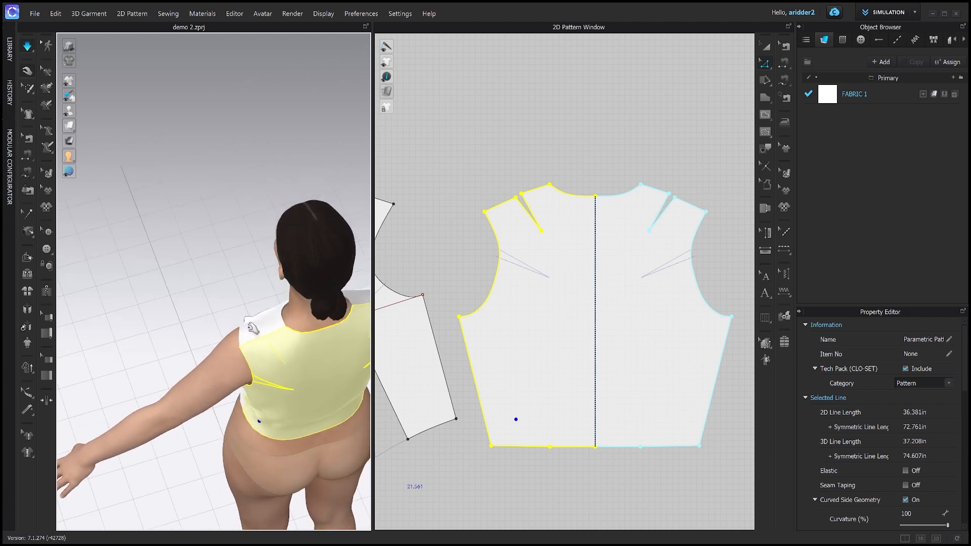
right_drag(249, 354, 281, 275)
Step: Use Walk Pattern to place the front's shoulder-armhole corner against the matching shoulder corner of the back pattern
scroll(500, 296, down, 2)
middle_drag(505, 297, 611, 337)
scroll(565, 336, down, 2)
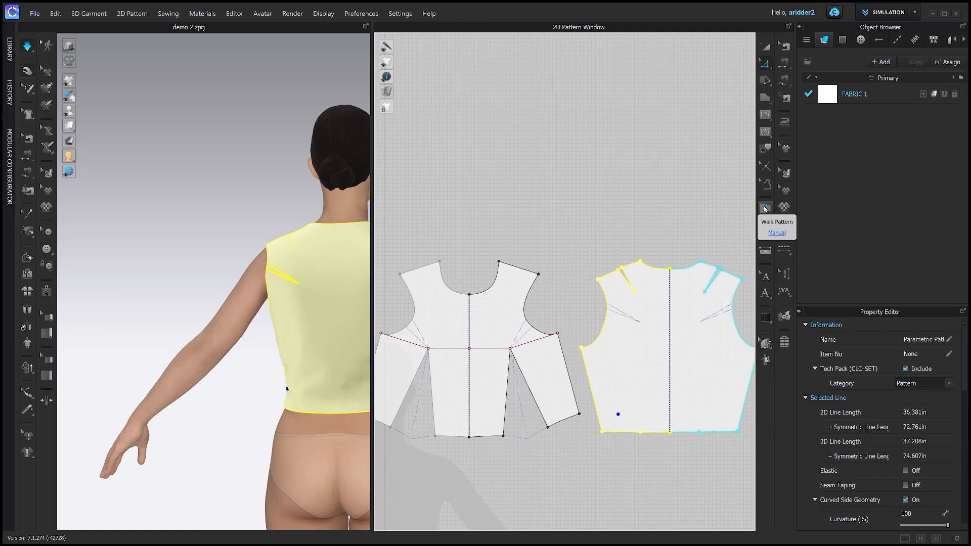
click(766, 209)
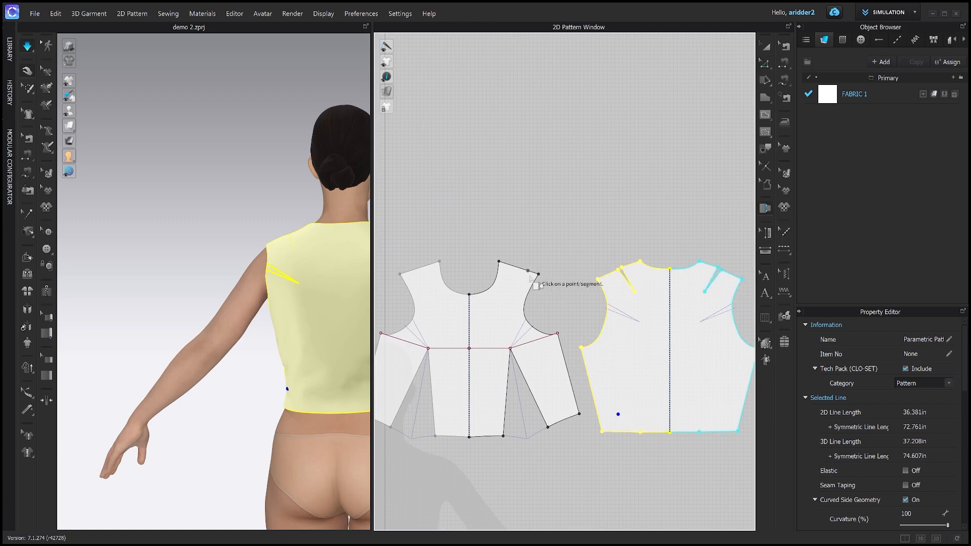
middle_drag(525, 256, 475, 260)
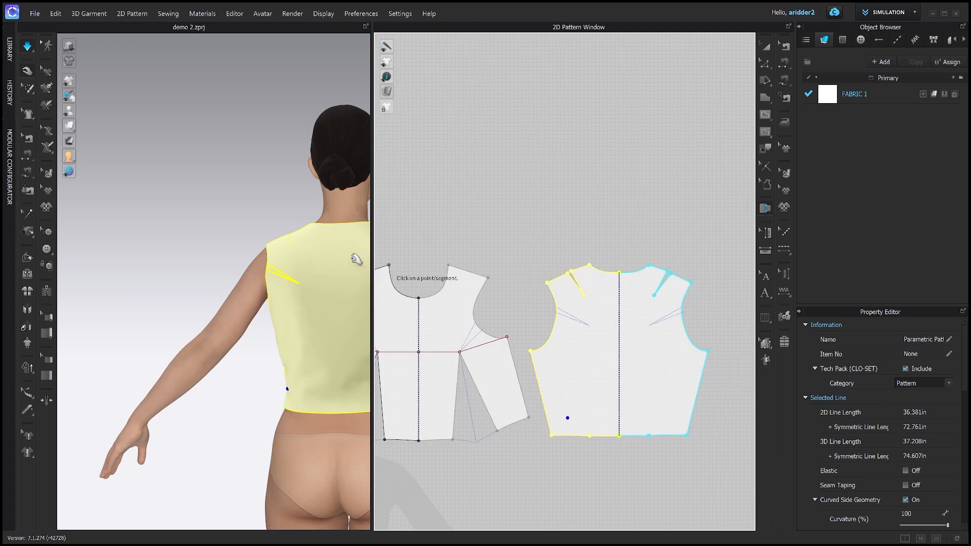
middle_drag(339, 245, 239, 245)
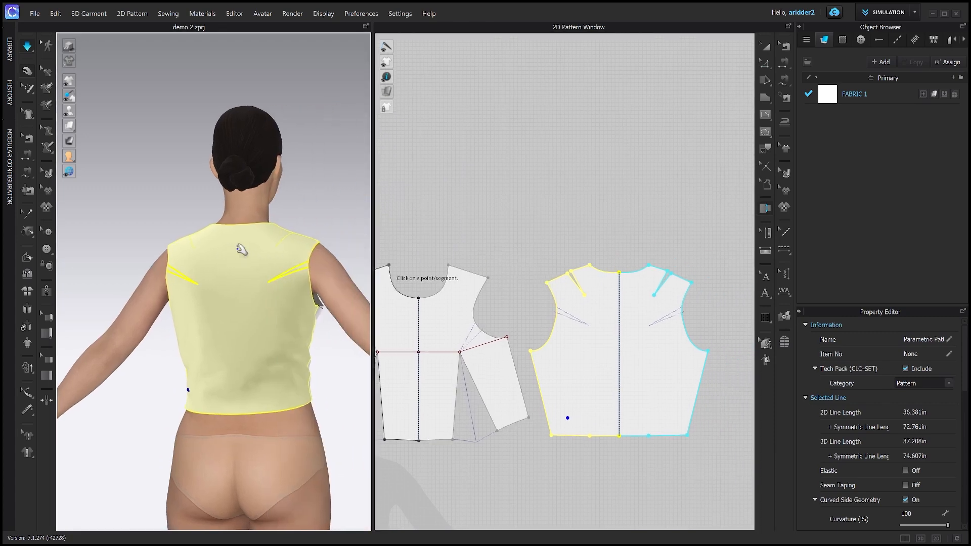
click(487, 277)
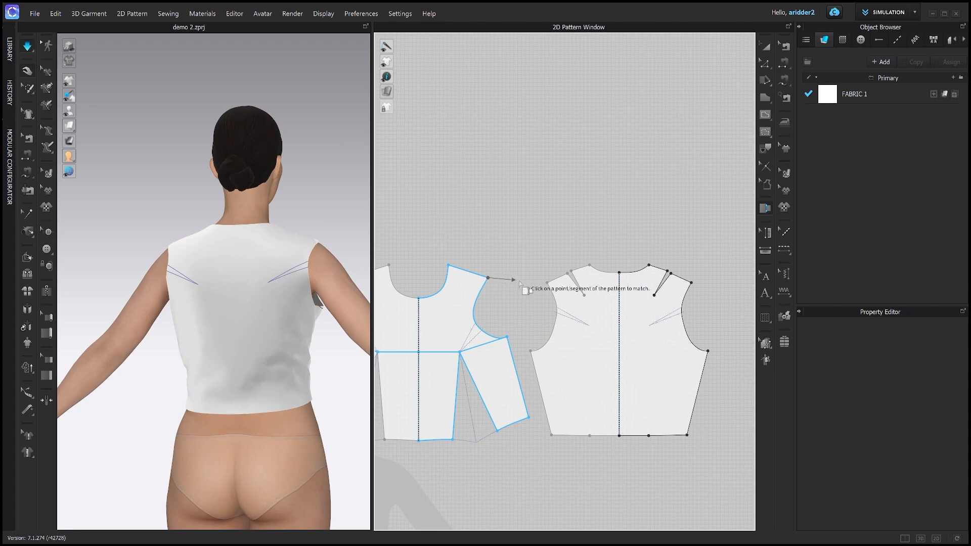
click(547, 283)
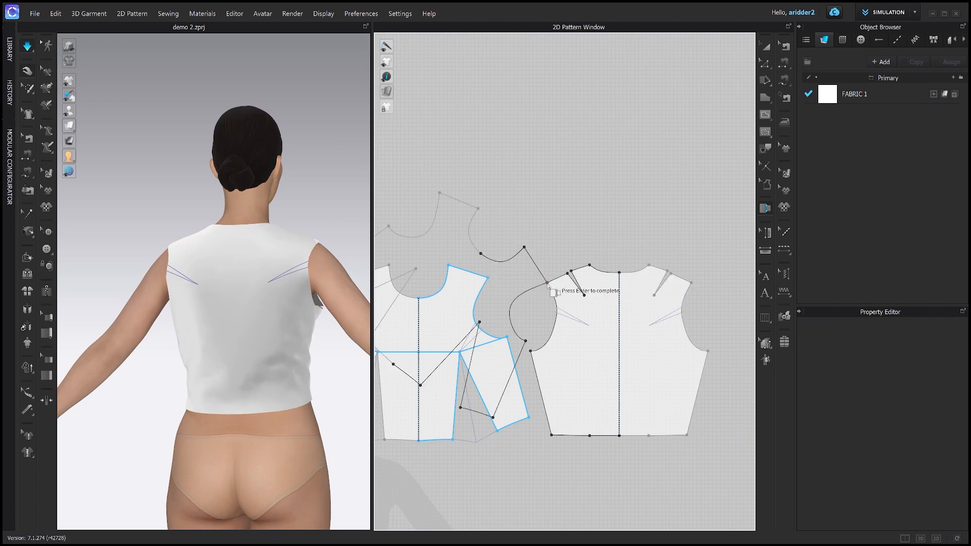
Step: Walk the front shoulder to the outer leg of the back shoulder dart, notch only the walked pattern there, and complete the walk
scroll(553, 284, up, 5)
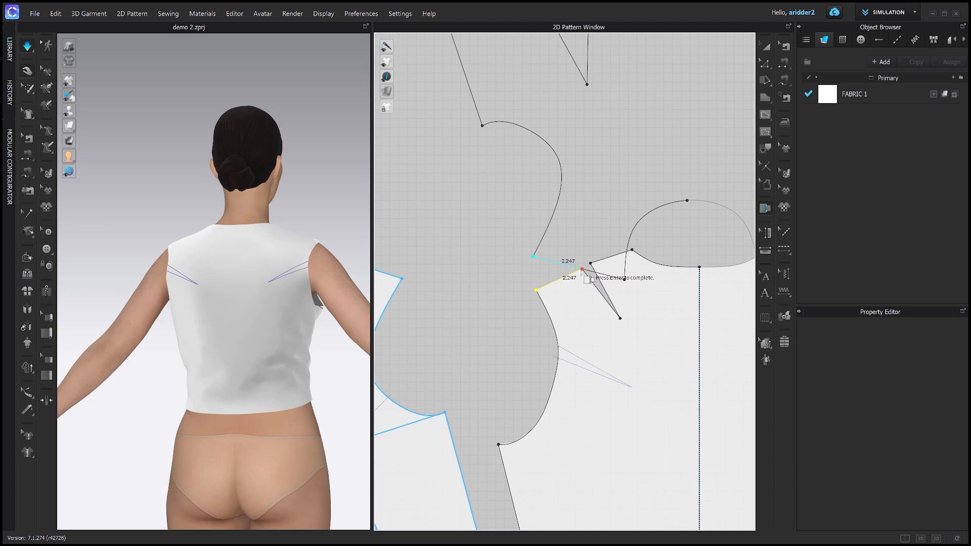
right_click(582, 271)
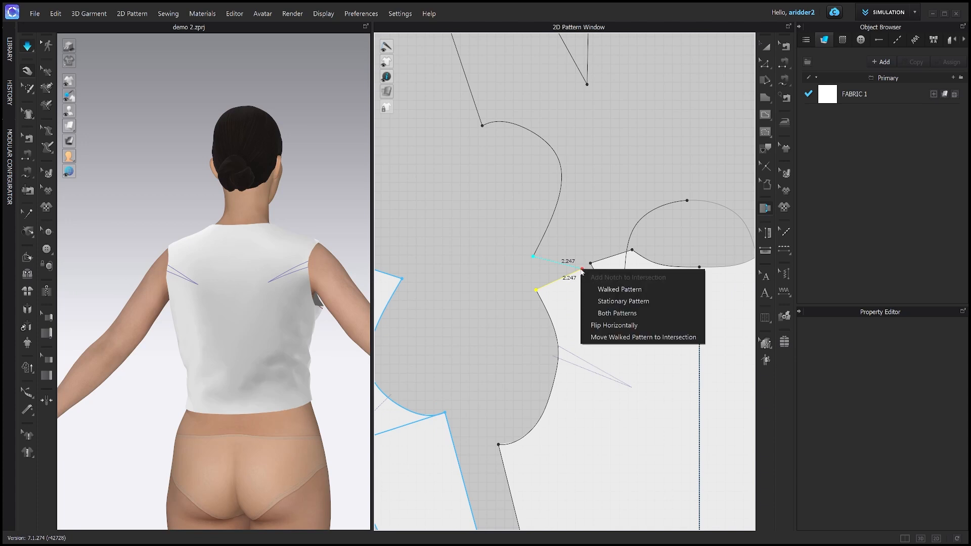
click(604, 292)
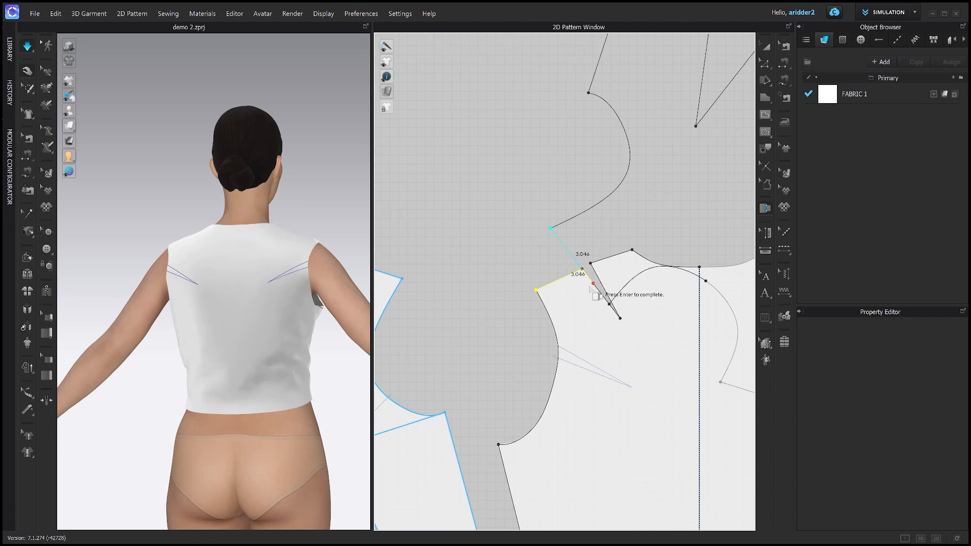
scroll(577, 275, down, 2)
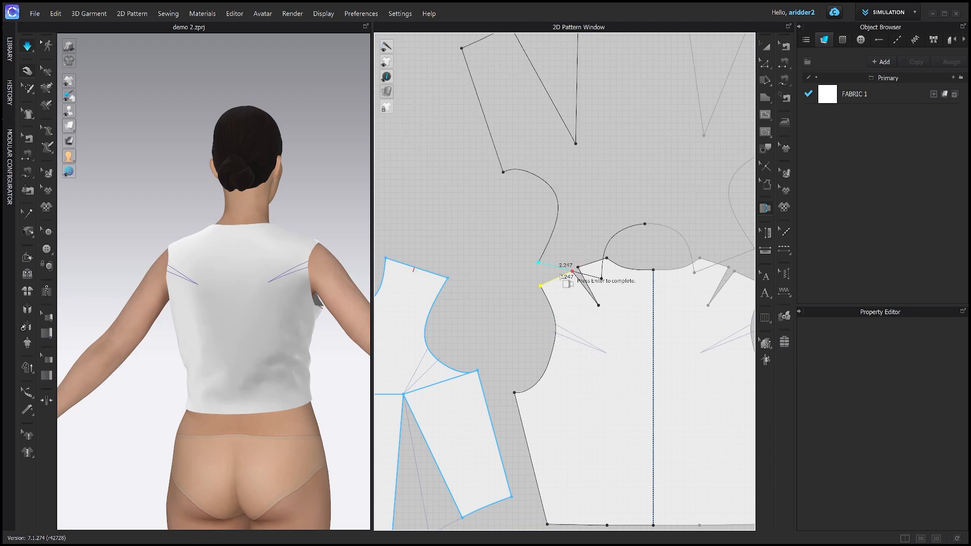
scroll(549, 286, up, 2)
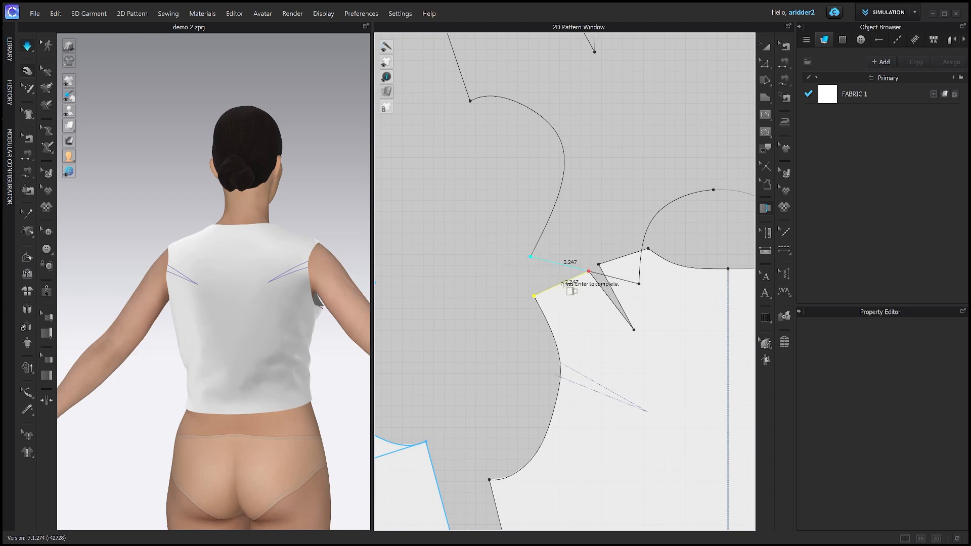
scroll(548, 291, down, 3)
scroll(553, 286, up, 1)
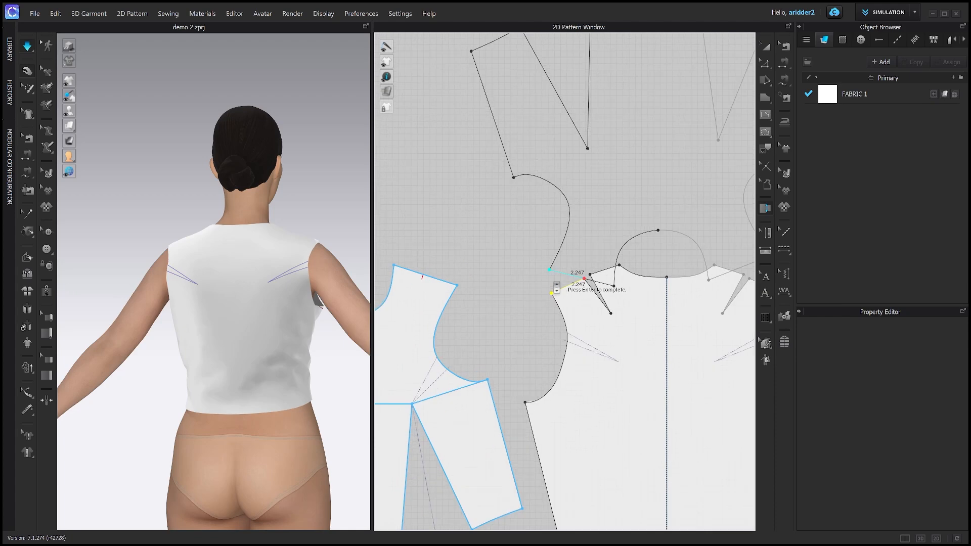
key(Return)
Step: Walk the front shoulder along the back shoulder again and move the front pattern to the intersection, aligning the shoulder seams at the armhole
click(456, 285)
click(558, 293)
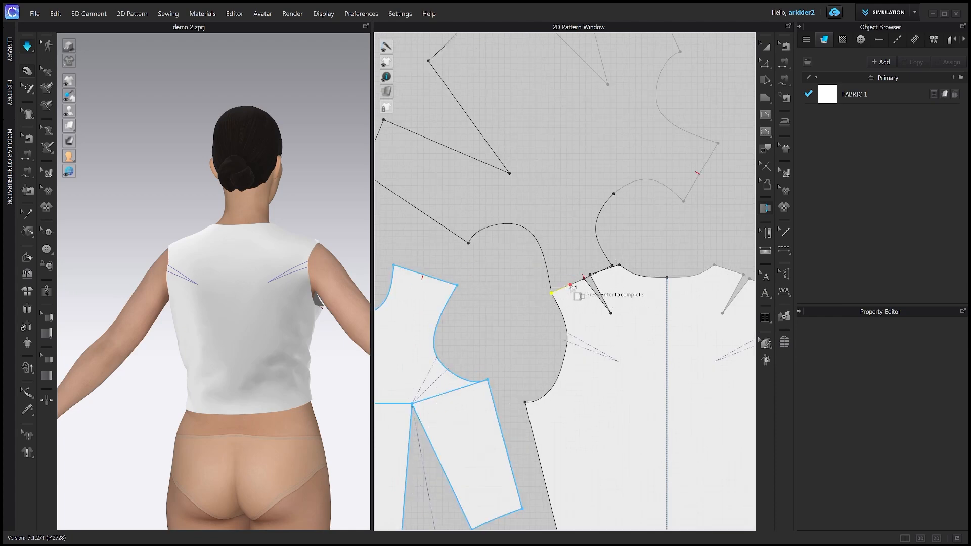
right_click(573, 290)
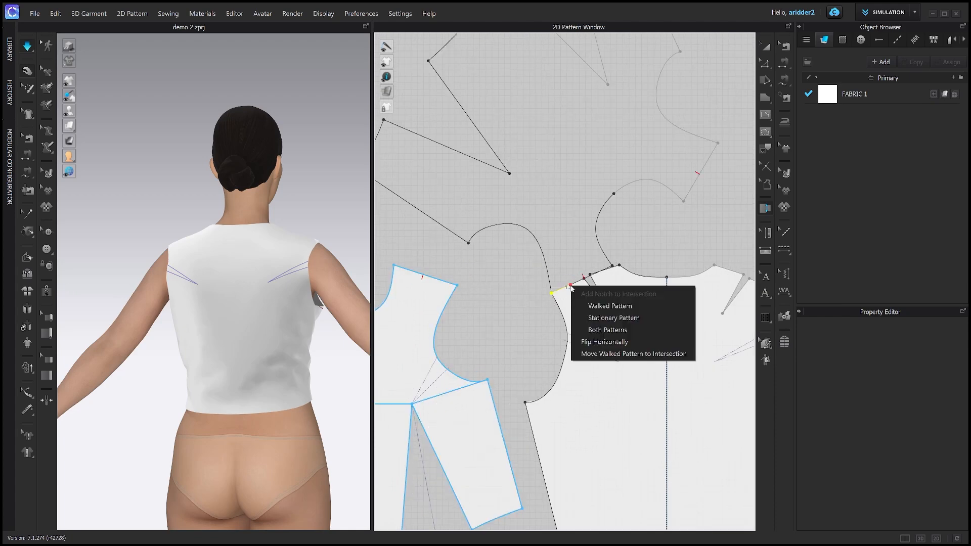
click(600, 354)
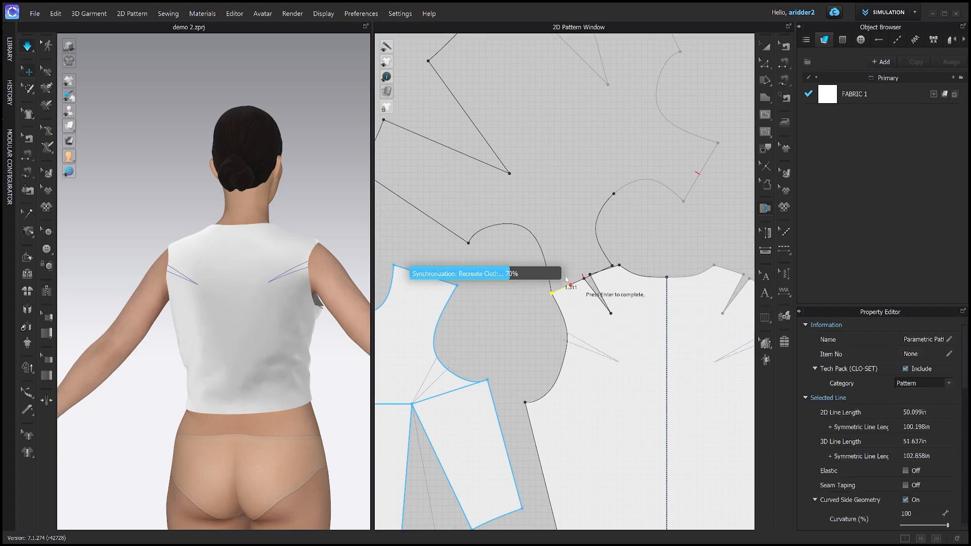
key(Return)
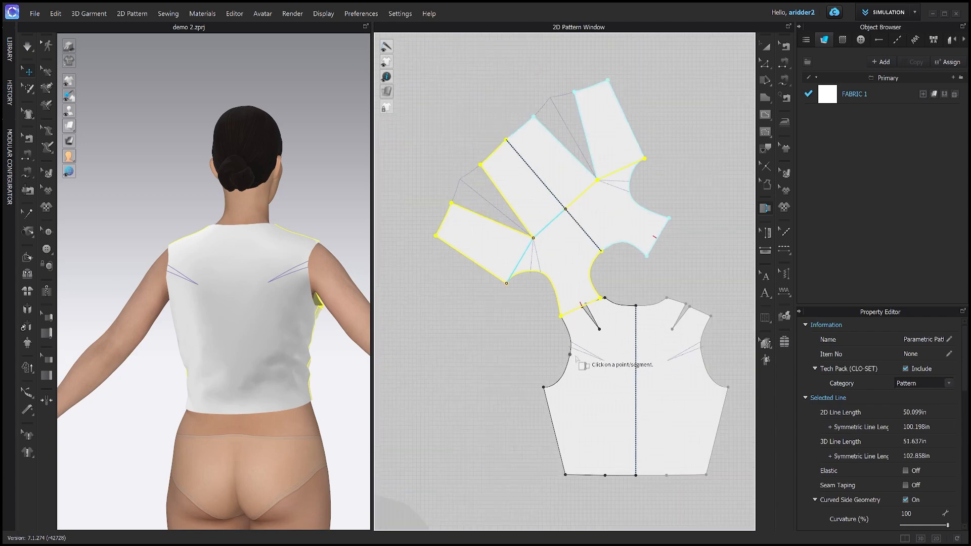
Step: Delete all curve points from the back armhole and bend it into a smooth inward curve about 7.78 in long
scroll(553, 349, down, 3)
scroll(560, 319, up, 3)
click(573, 332)
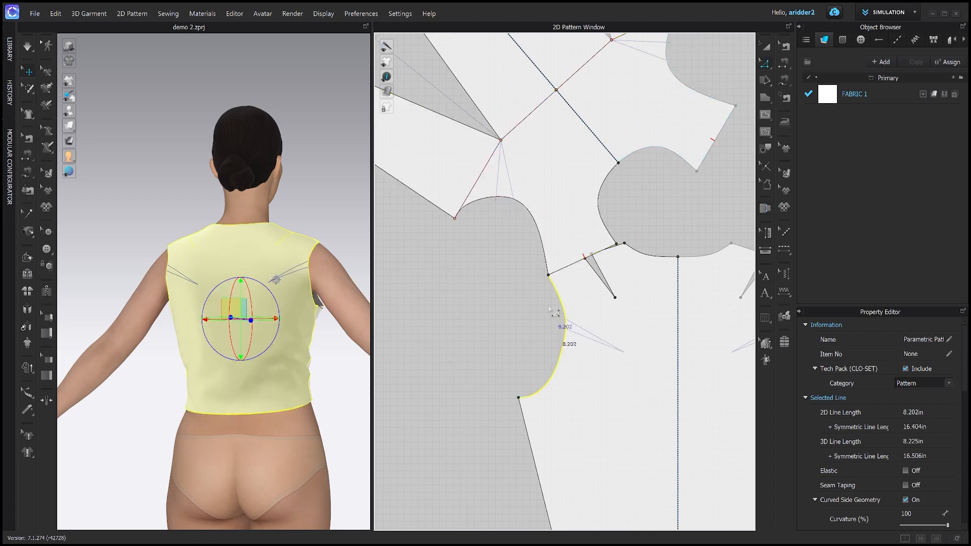
click(766, 64)
click(566, 315)
right_click(566, 331)
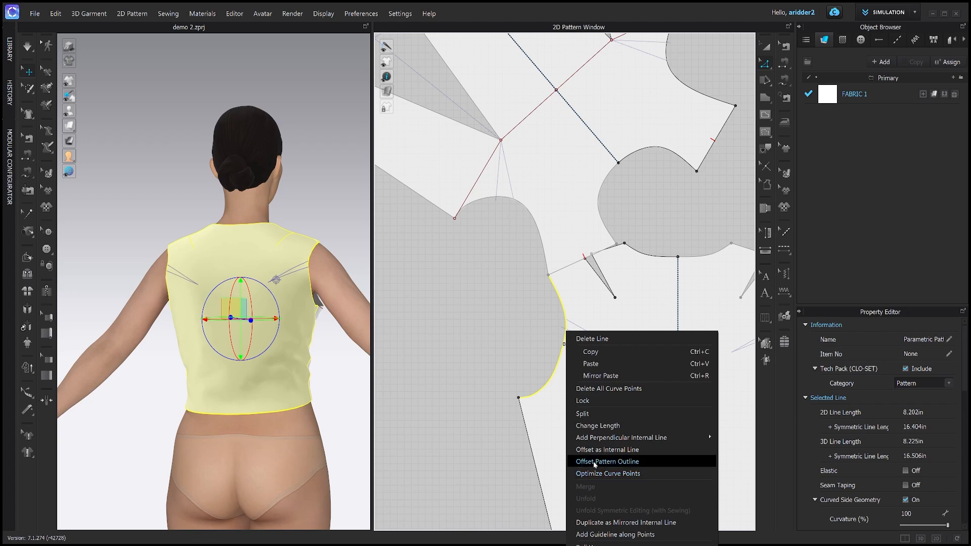
click(600, 390)
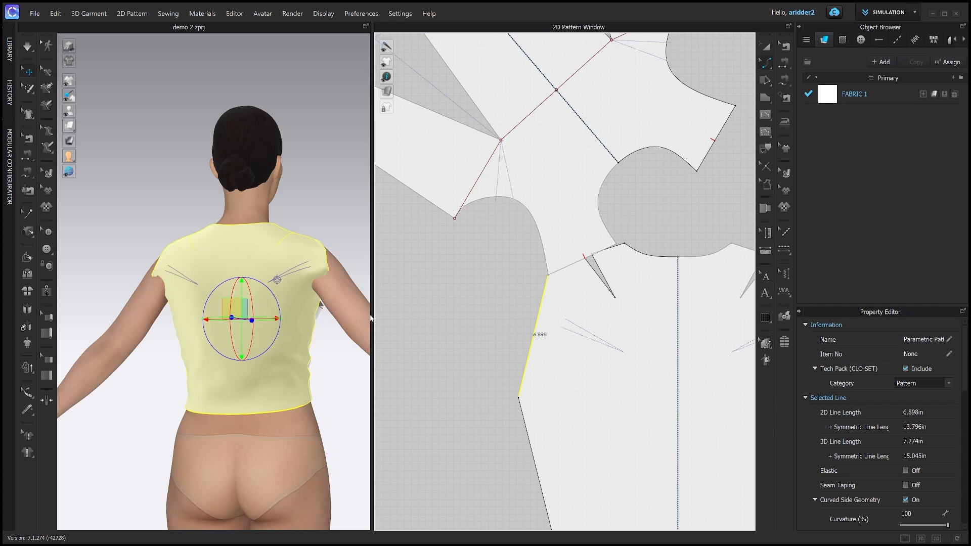
drag(539, 337, 556, 354)
middle_drag(575, 348, 586, 387)
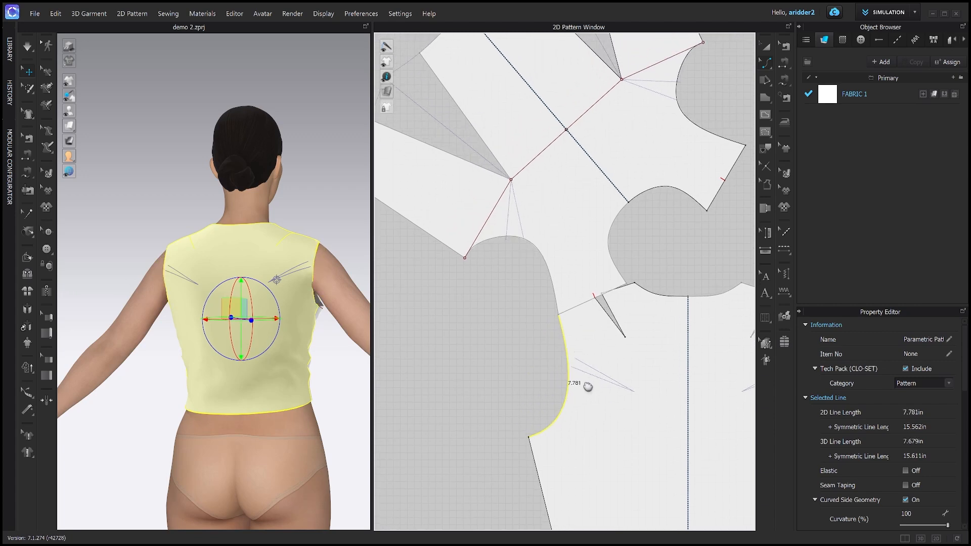
Step: Simulate the garment with the reshaped back armhole and tug the back fabric to check its fit
key(space)
right_drag(217, 301, 243, 302)
click(195, 294)
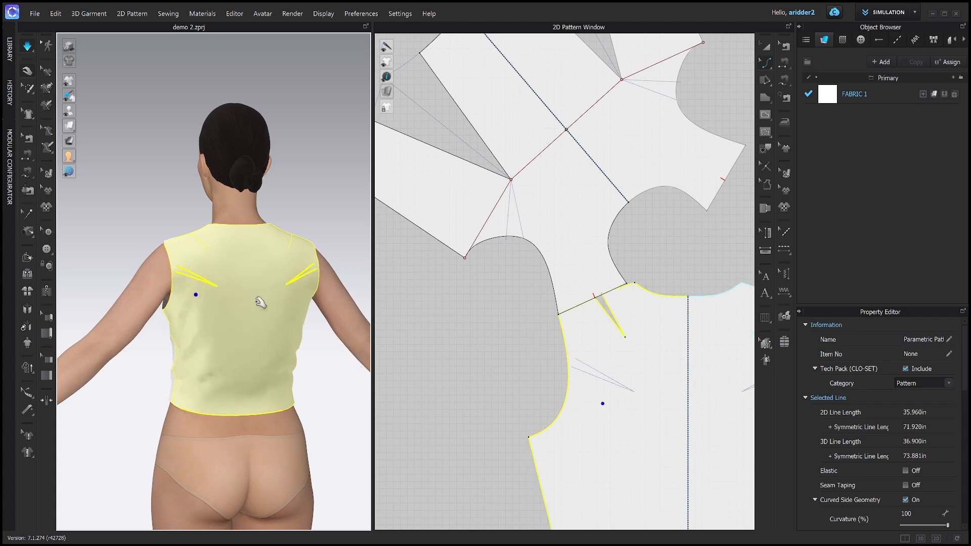
Step: Deepen the inward curve of the back armhole to a length of about 8.21 in
middle_drag(514, 345, 489, 298)
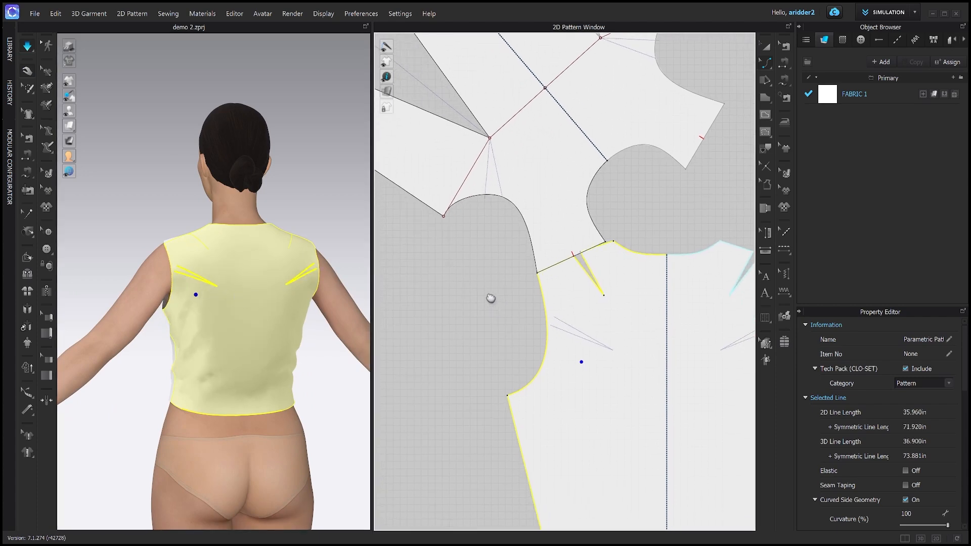
click(545, 347)
drag(556, 351, 555, 351)
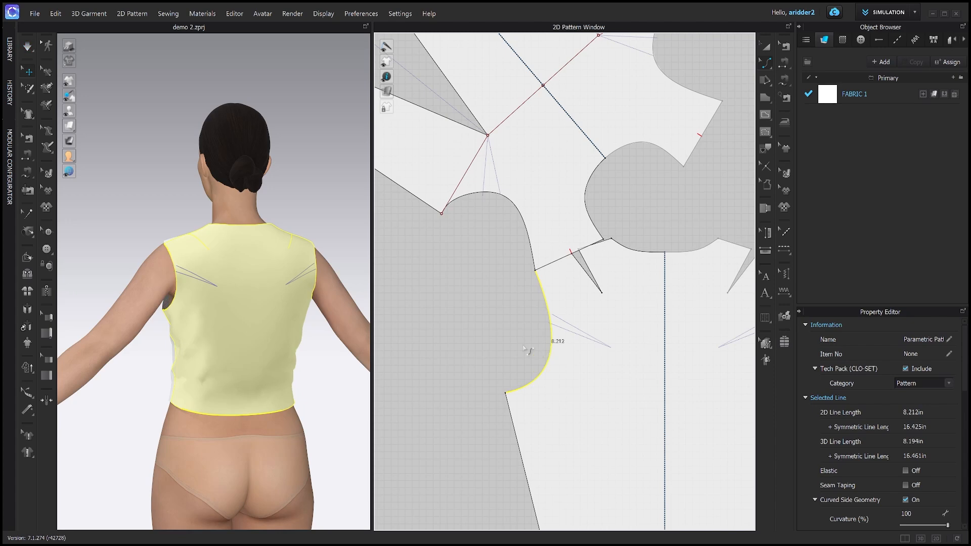
Step: Delete all curve points from the front armhole, bend it into a smooth curve about 8.05 in long, and check the simulated front
right_drag(312, 310, 317, 319)
middle_drag(486, 266, 496, 297)
click(533, 251)
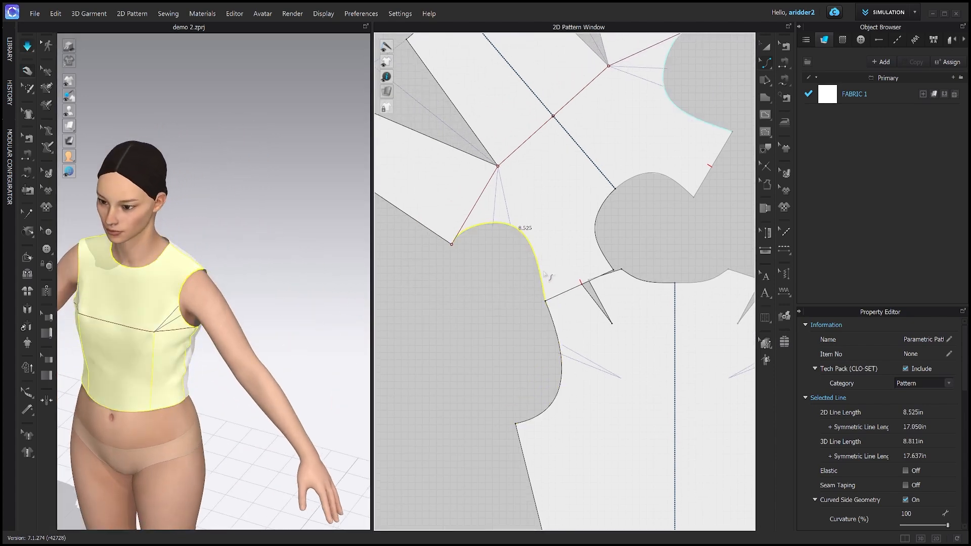
key(z)
right_click(539, 266)
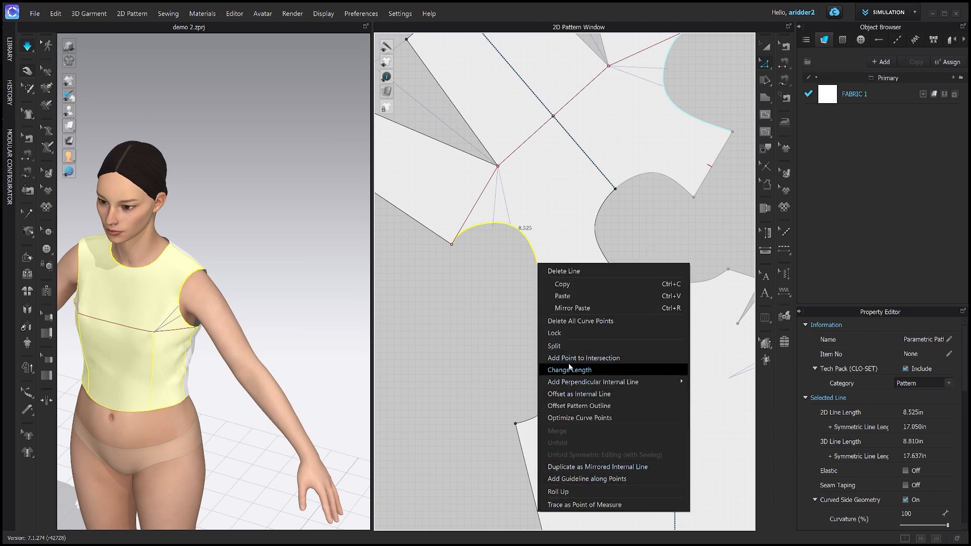
click(571, 322)
key(c)
drag(508, 279, 511, 236)
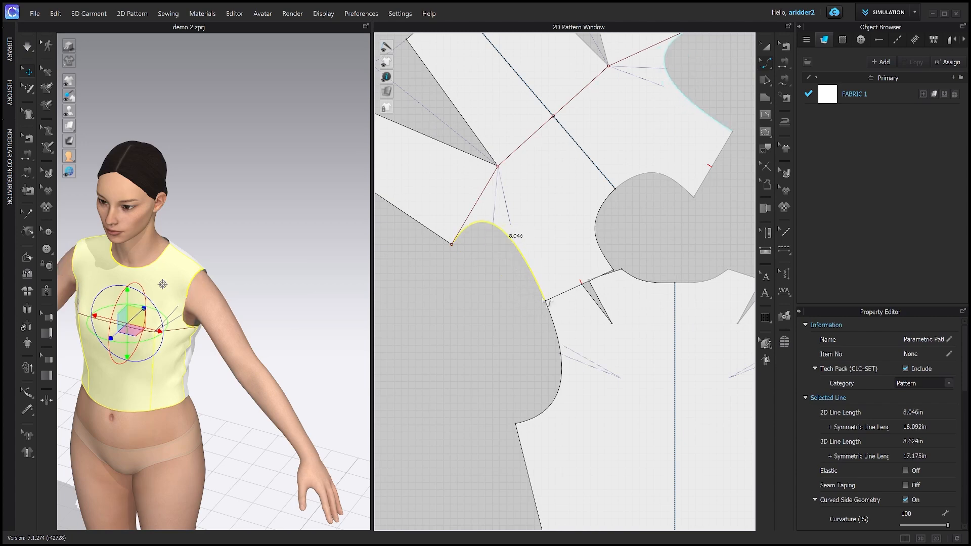
right_drag(267, 317, 258, 290)
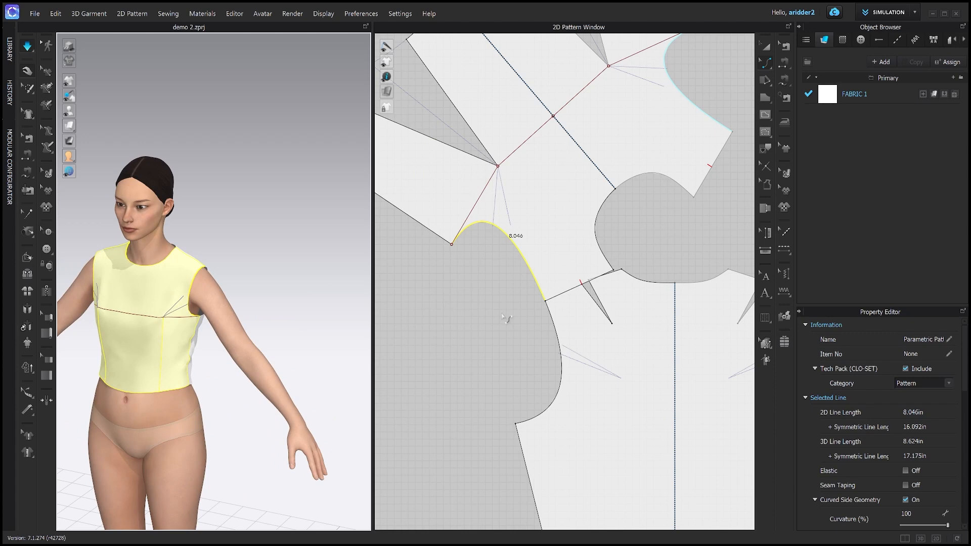
Step: Walk the front side seam up from the hem along the back side seam and move the front pattern to the intersection
scroll(535, 354, down, 5)
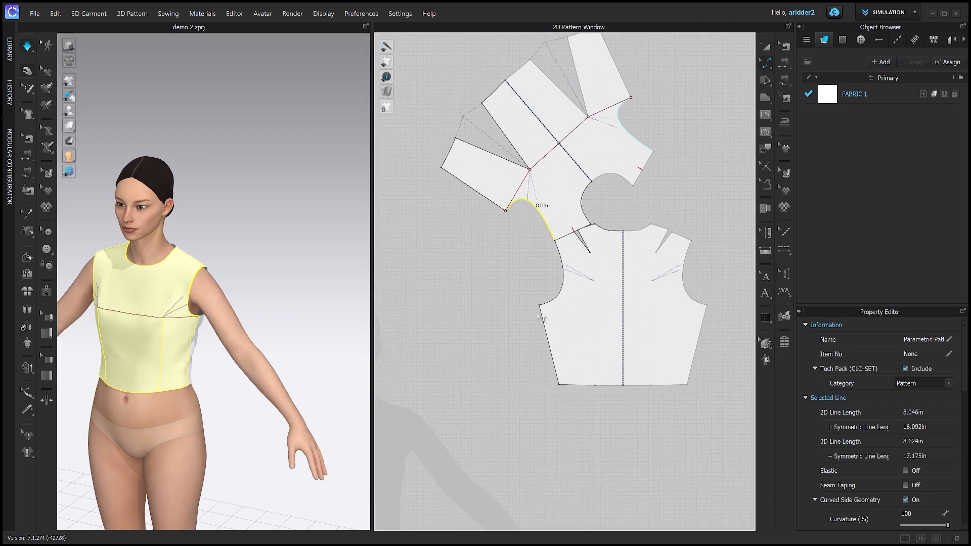
scroll(540, 318, down, 3)
click(765, 207)
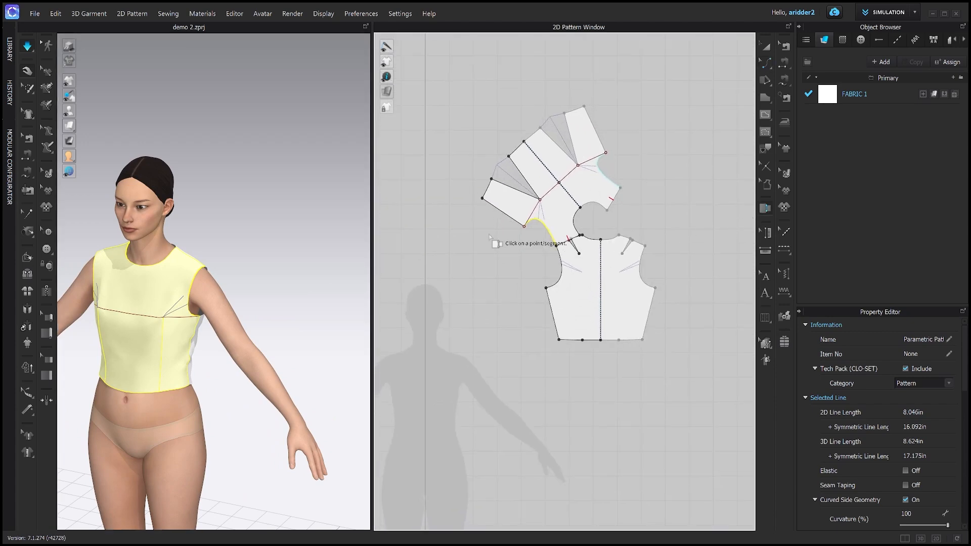
scroll(489, 237, up, 3)
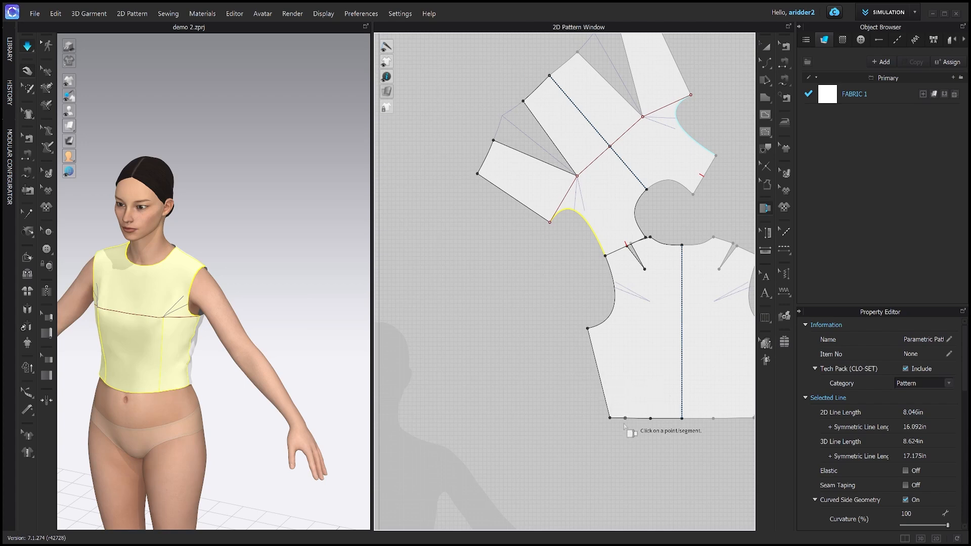
click(477, 175)
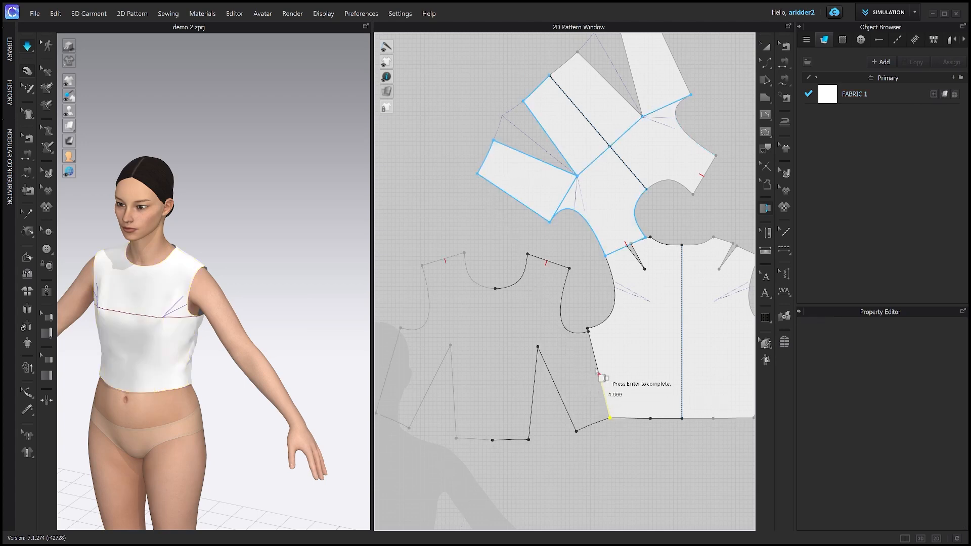
right_click(589, 338)
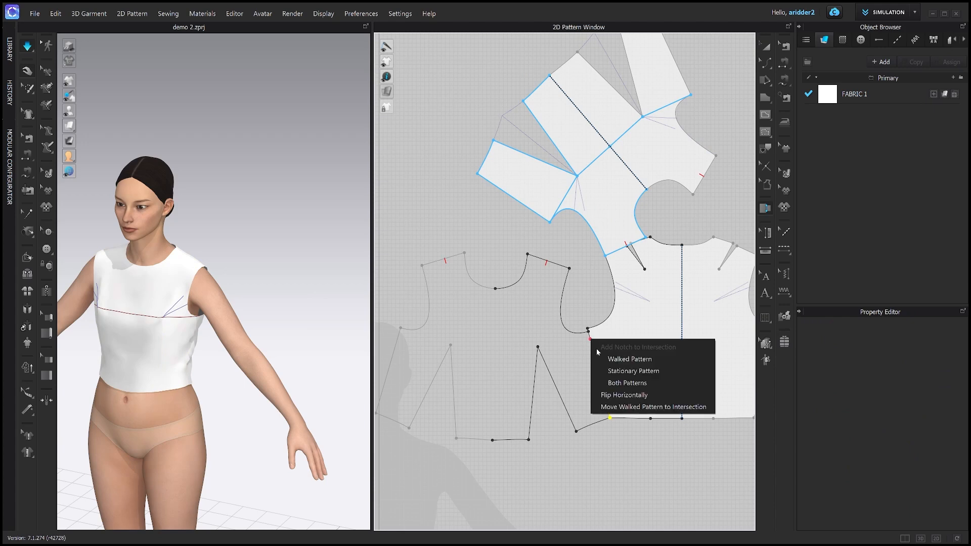
click(621, 408)
scroll(604, 387, up, 3)
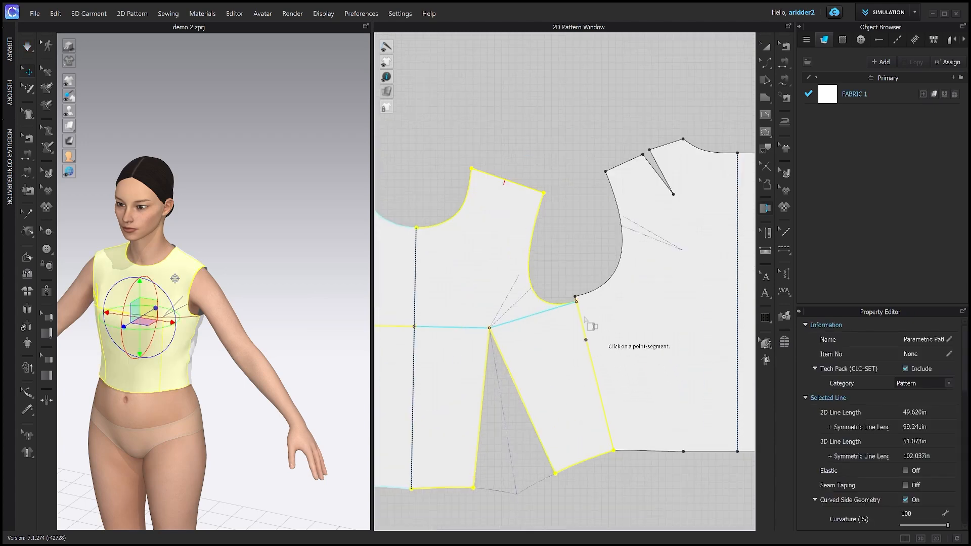
Step: Move the back pattern's underarm point down onto the upper end of the front side seam so the side seams match
scroll(587, 304, up, 2)
click(576, 286)
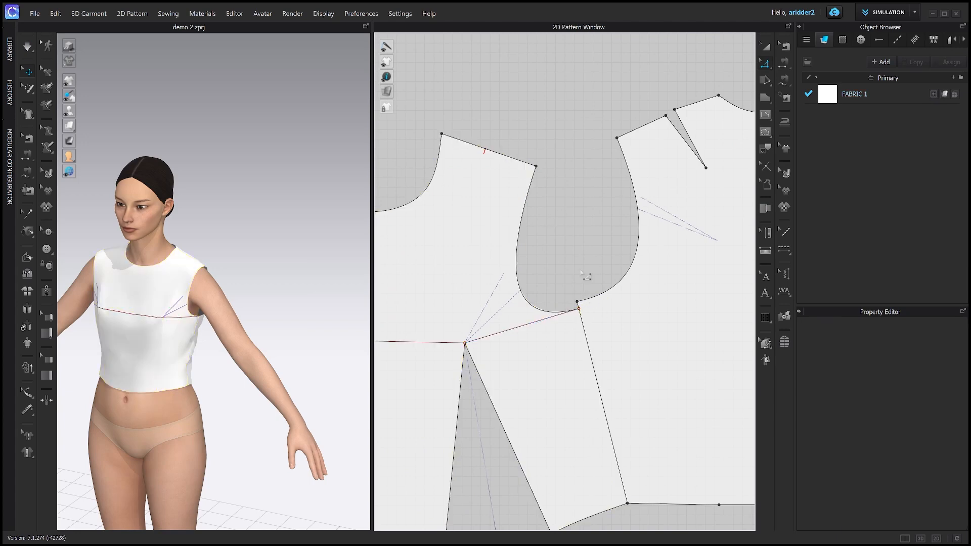
scroll(578, 292, up, 3)
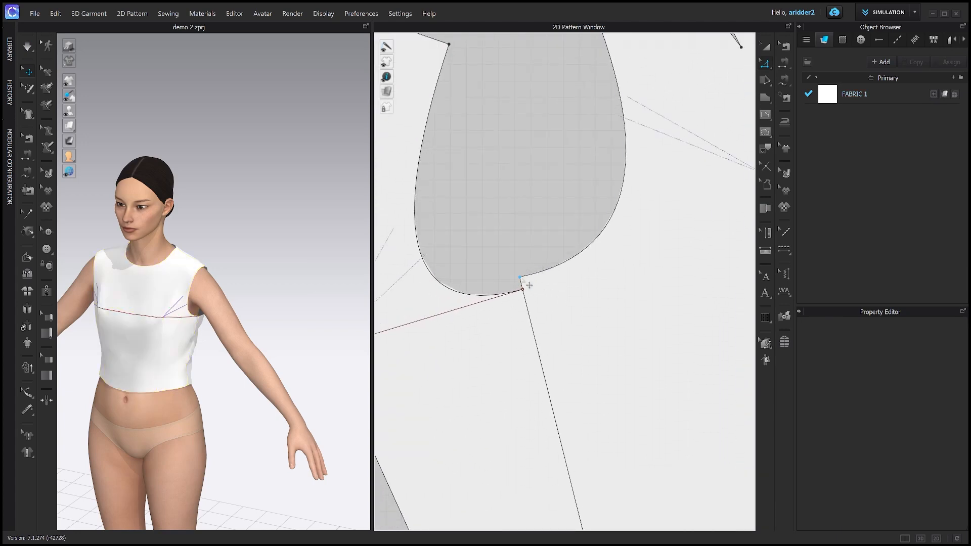
click(524, 287)
drag(530, 293, 532, 297)
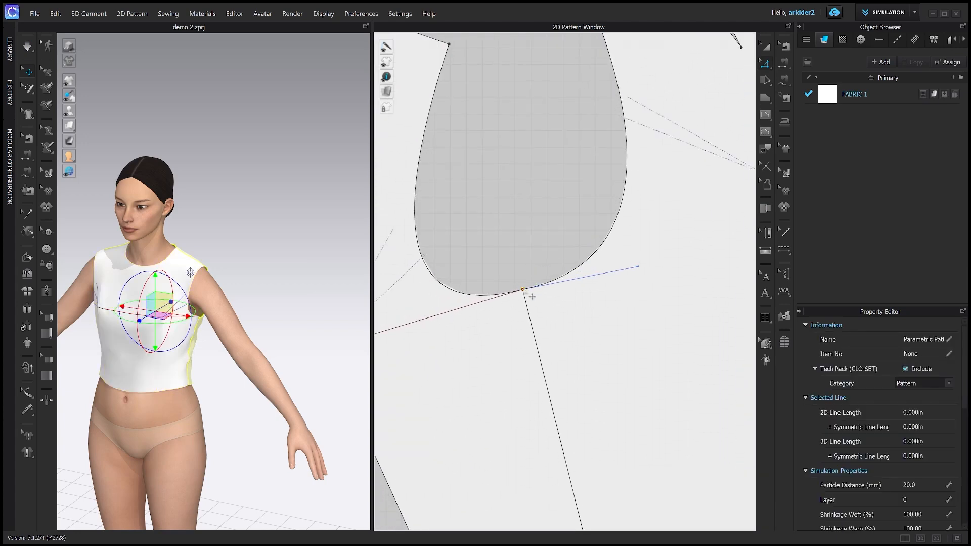
scroll(563, 299, down, 3)
scroll(563, 300, up, 1)
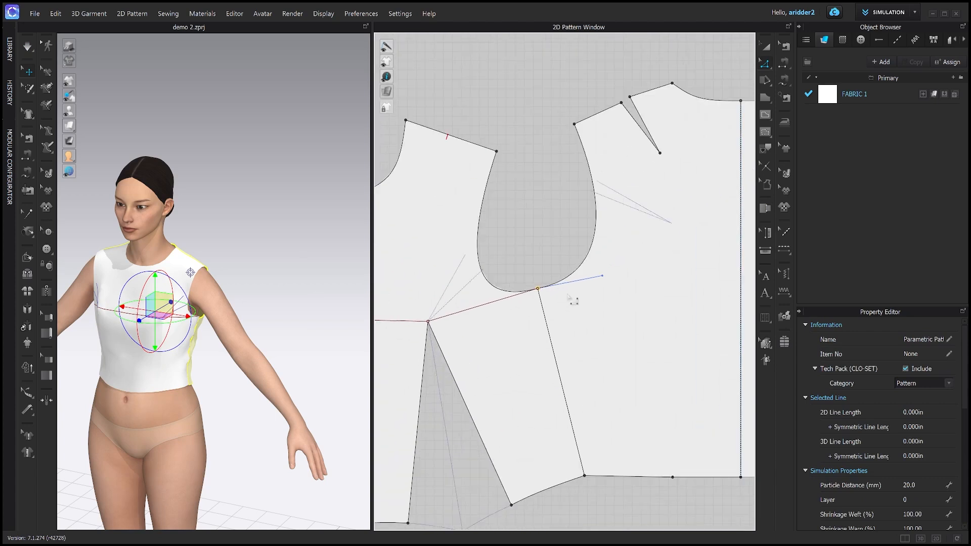
Step: Simulate the garment with the adjusted back side seam and view its front from an angle
key(q)
mouse_move(295, 269)
right_down()
mouse_move(197, 252)
mouse_move(303, 251)
right_up()
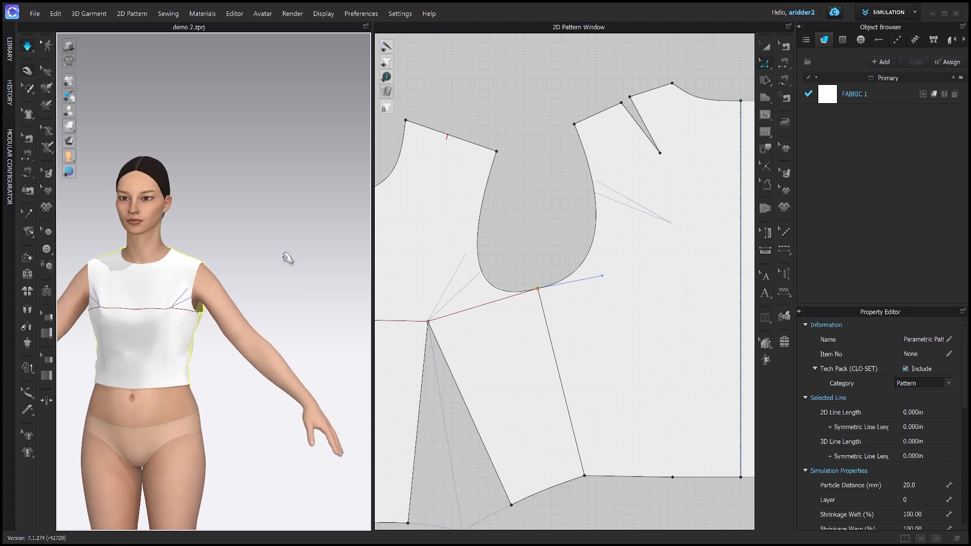
scroll(582, 319, down, 2)
mouse_move(280, 273)
right_down()
mouse_move(252, 271)
mouse_move(273, 273)
right_up()
Step: Move the front pattern away from the back pattern so the two pieces no longer overlap
scroll(563, 306, down, 2)
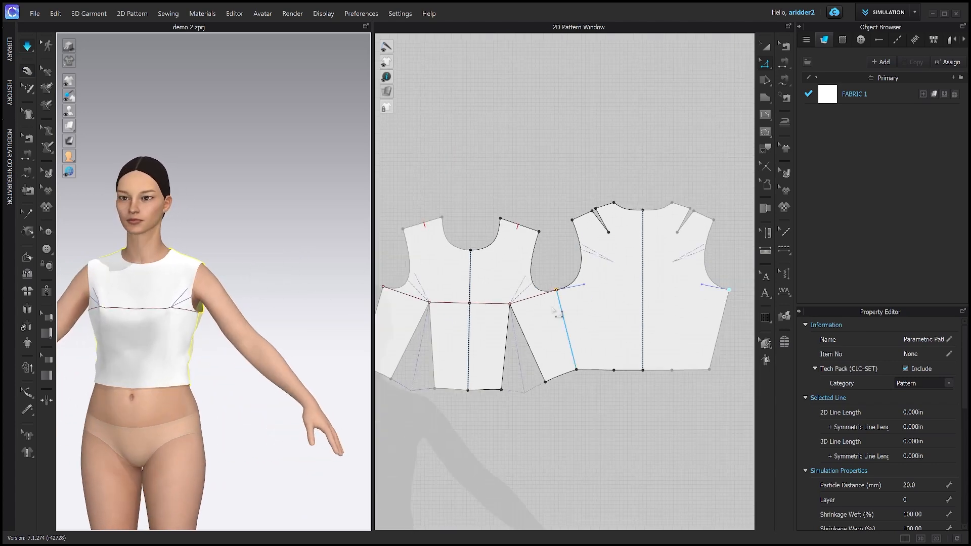
key(a)
middle_drag(530, 324, 569, 305)
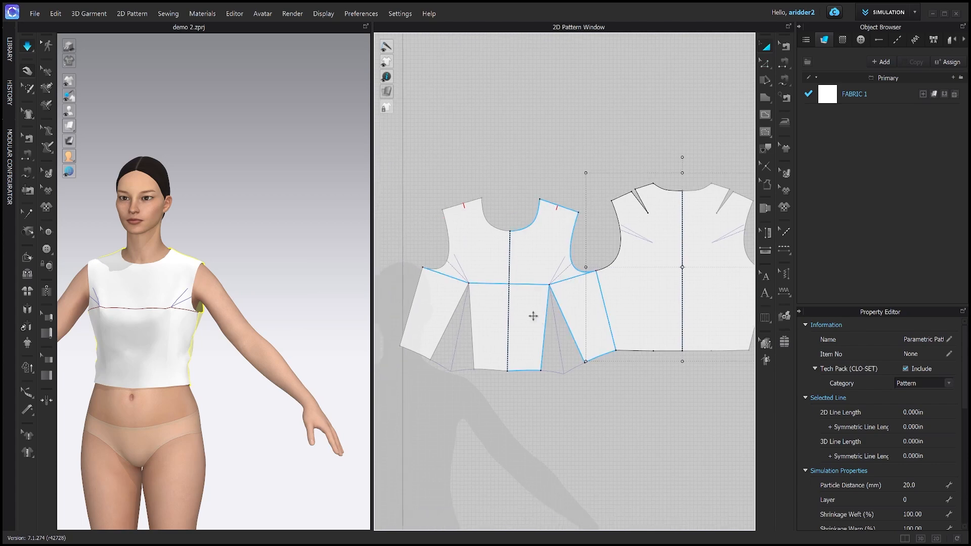
scroll(527, 324, down, 2)
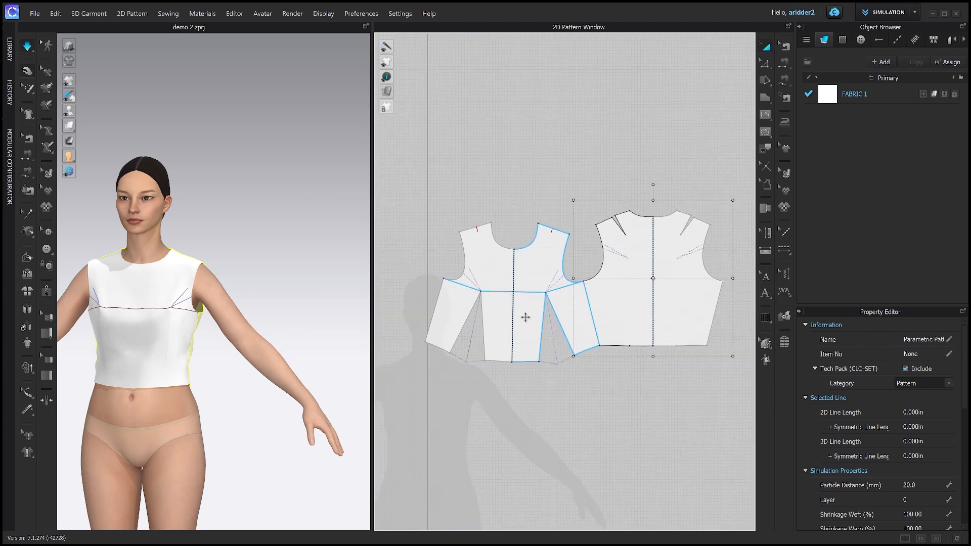
scroll(510, 303, up, 2)
middle_drag(511, 303, 451, 303)
drag(498, 273, 470, 247)
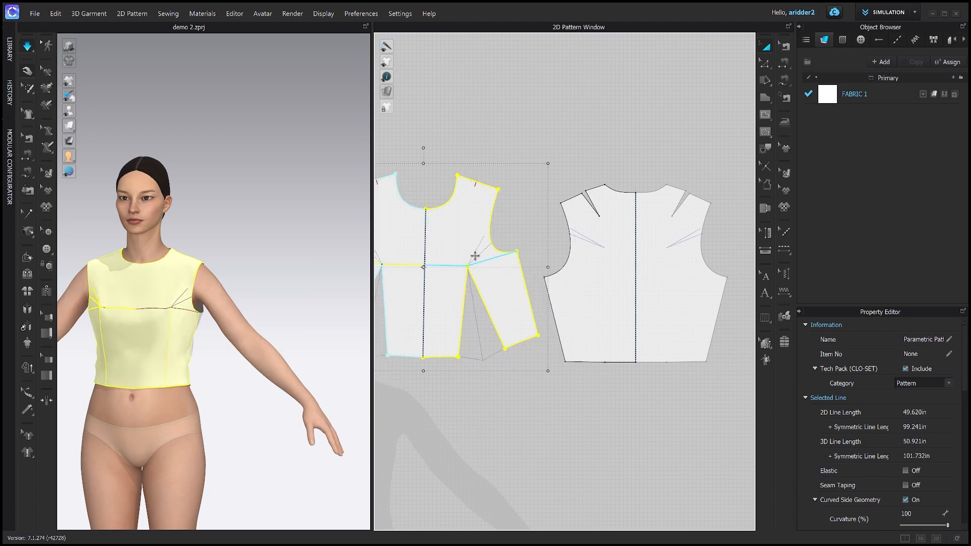
Step: Select all patterns and reset their rotation along the grain direction
scroll(497, 289, down, 3)
scroll(511, 316, down, 1)
key(ctrl+a)
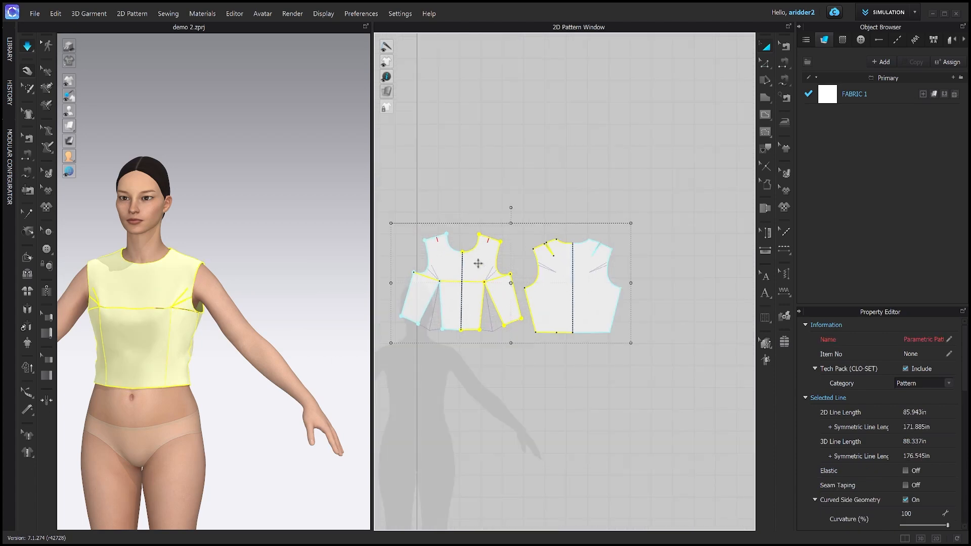
right_click(478, 264)
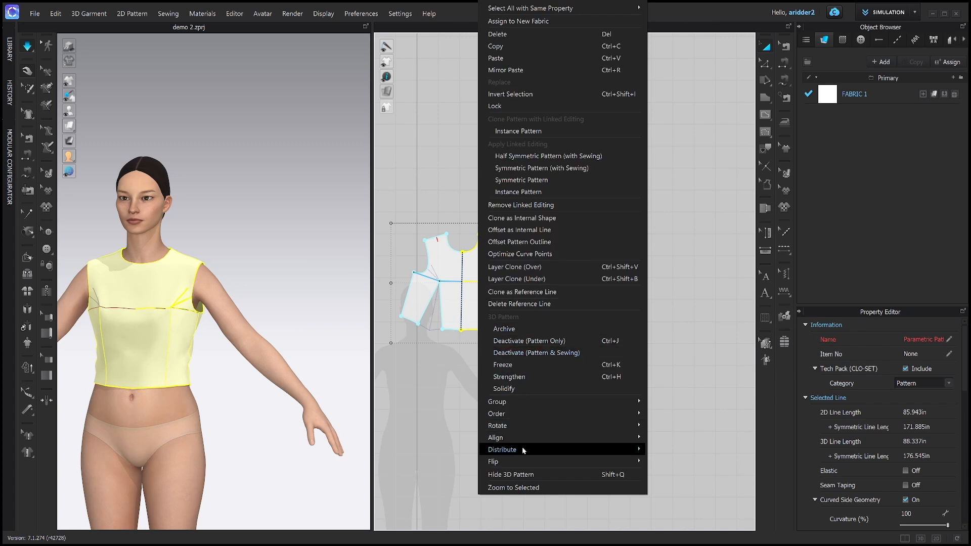
mouse_move(519, 429)
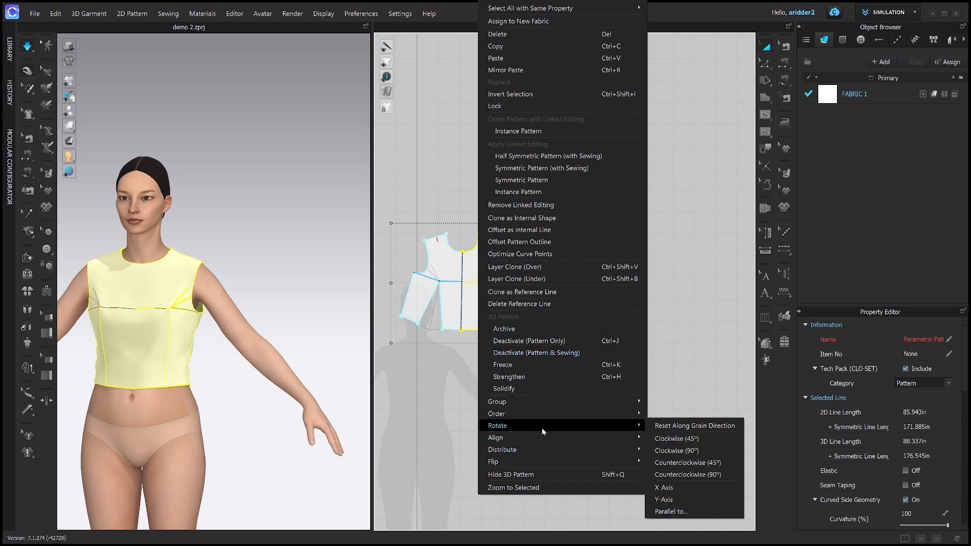
click(675, 428)
click(519, 410)
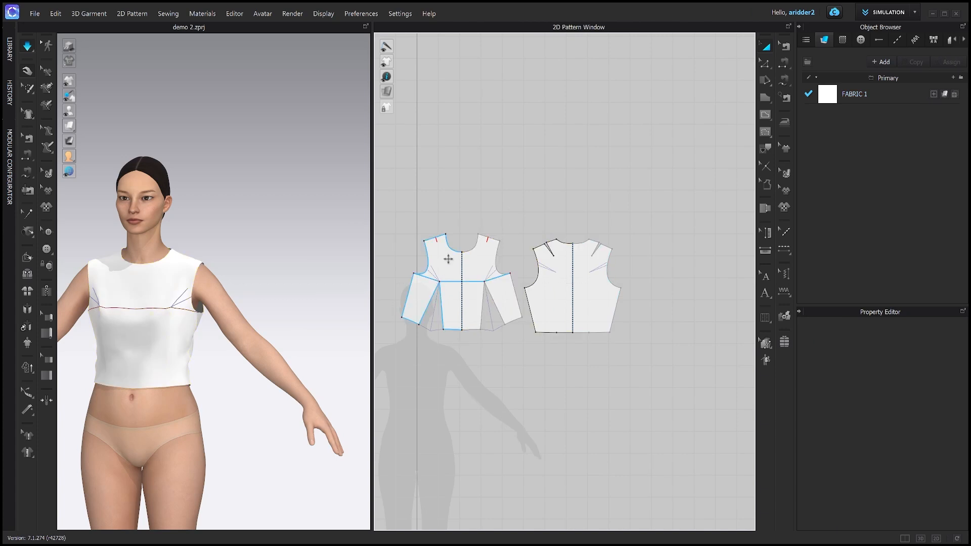
scroll(476, 255, up, 3)
click(473, 258)
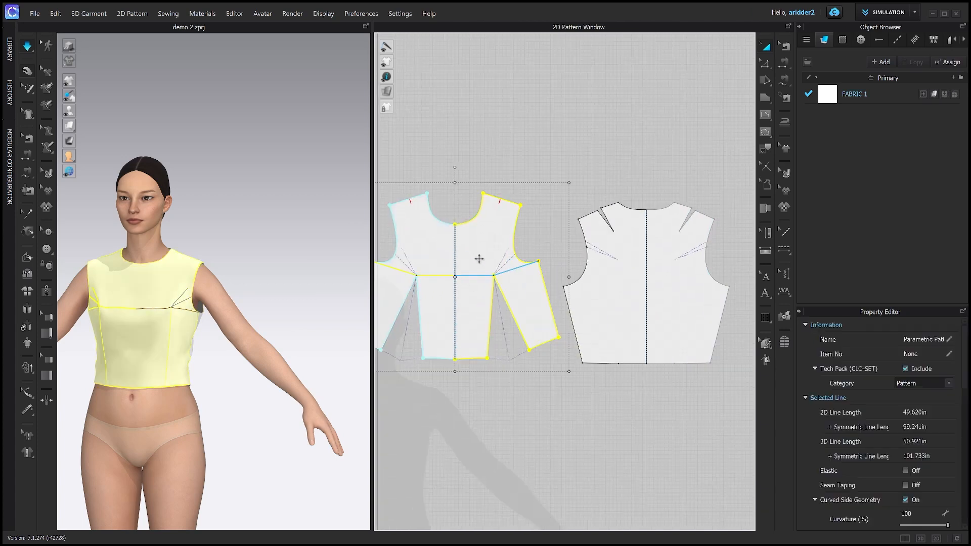
click(515, 384)
scroll(518, 392, down, 3)
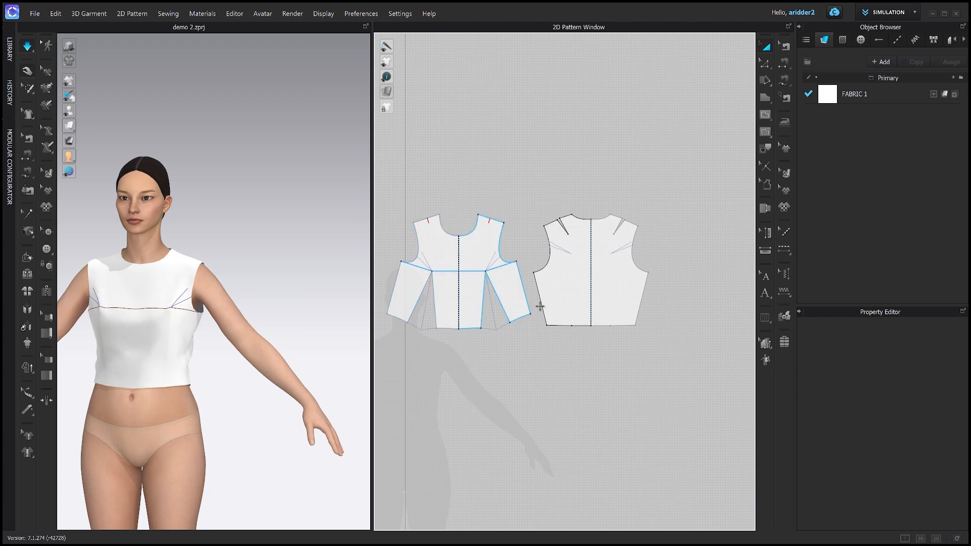
scroll(551, 352, down, 2)
scroll(551, 349, up, 1)
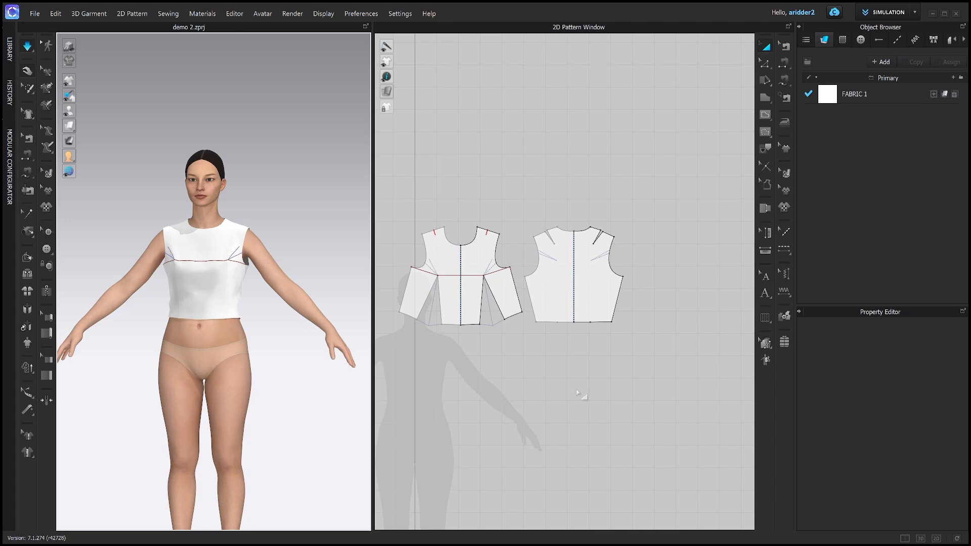
scroll(528, 360, up, 2)
scroll(527, 360, down, 3)
middle_drag(505, 377, 536, 378)
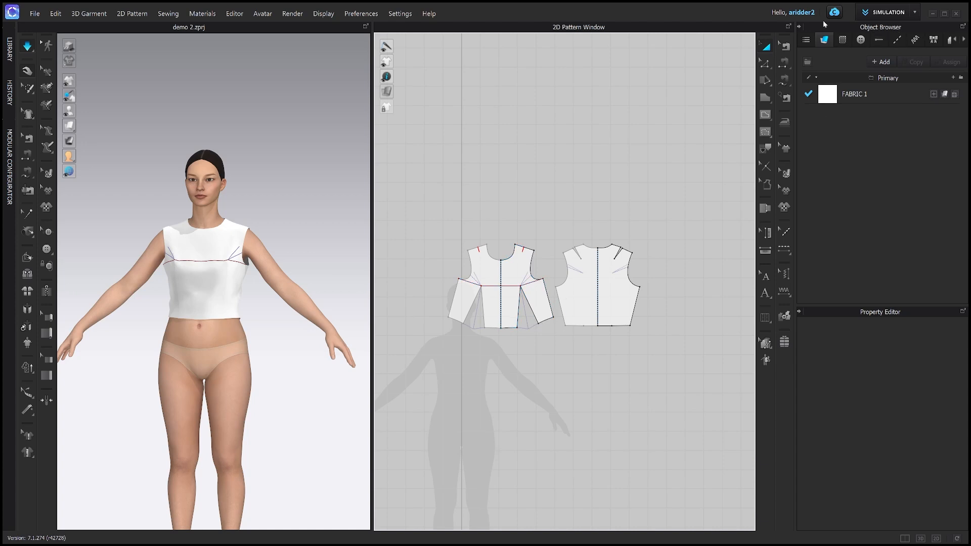
Step: Create a grading size group for all patterns and accept converting their Bezier curve points to free curve points
click(963, 41)
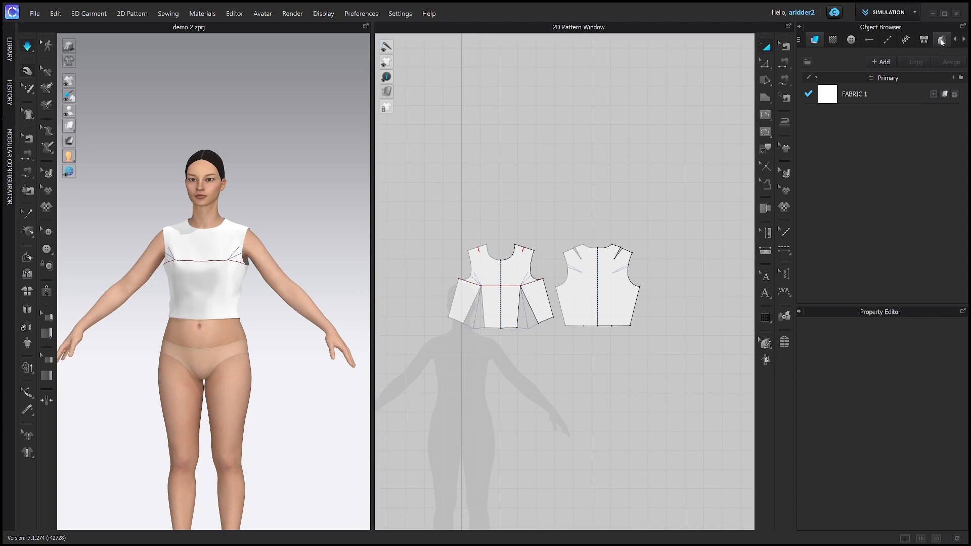
click(941, 40)
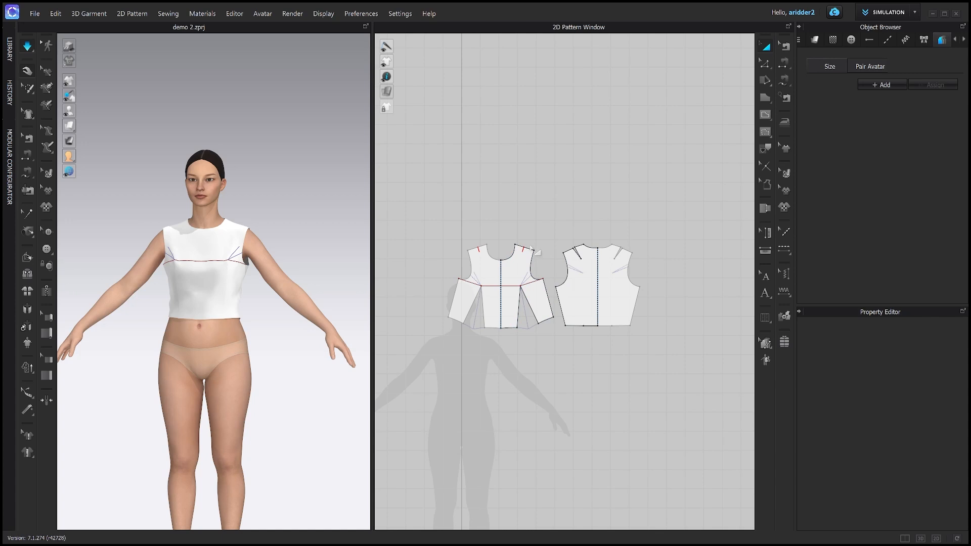
key(ctrl+a)
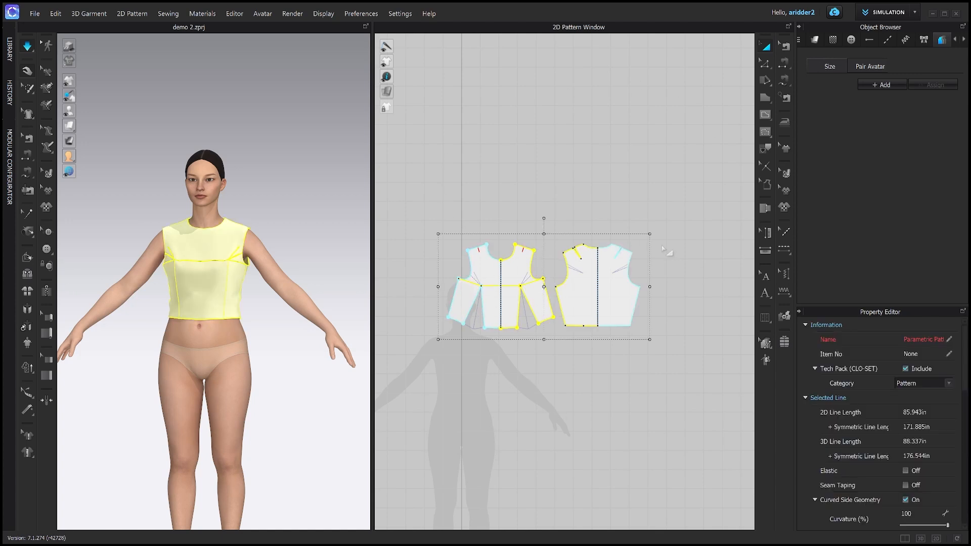
click(897, 86)
click(925, 85)
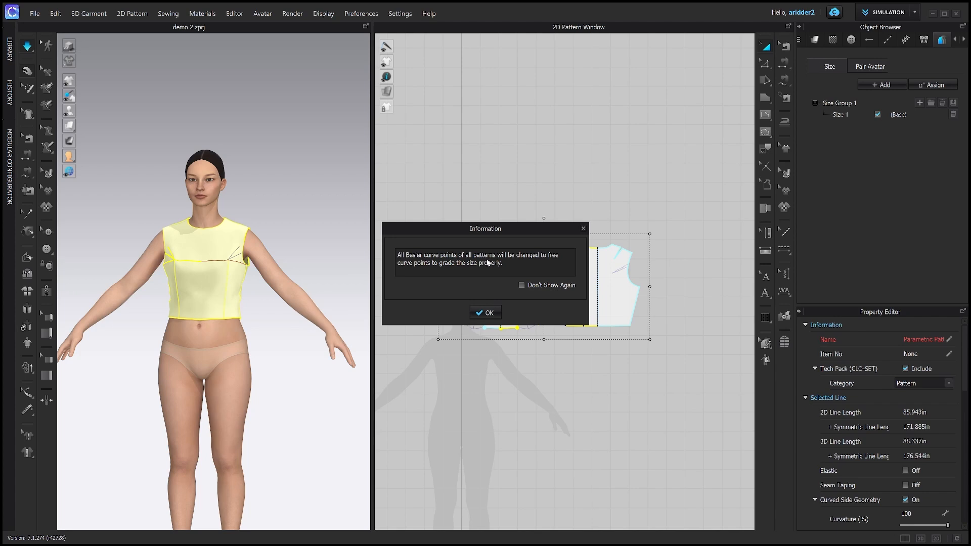
click(483, 313)
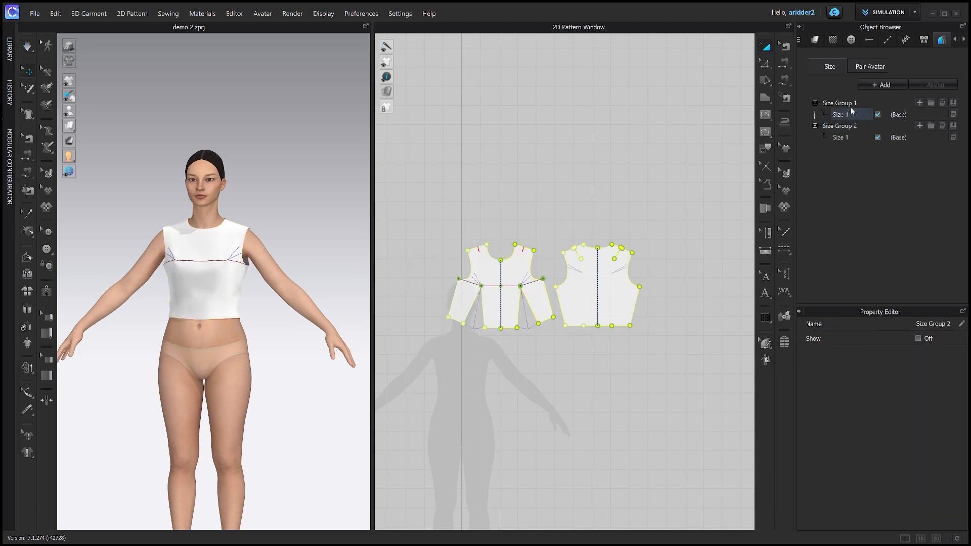
Step: Delete Size Group 1 and add two more sizes to Size Group 2
click(942, 104)
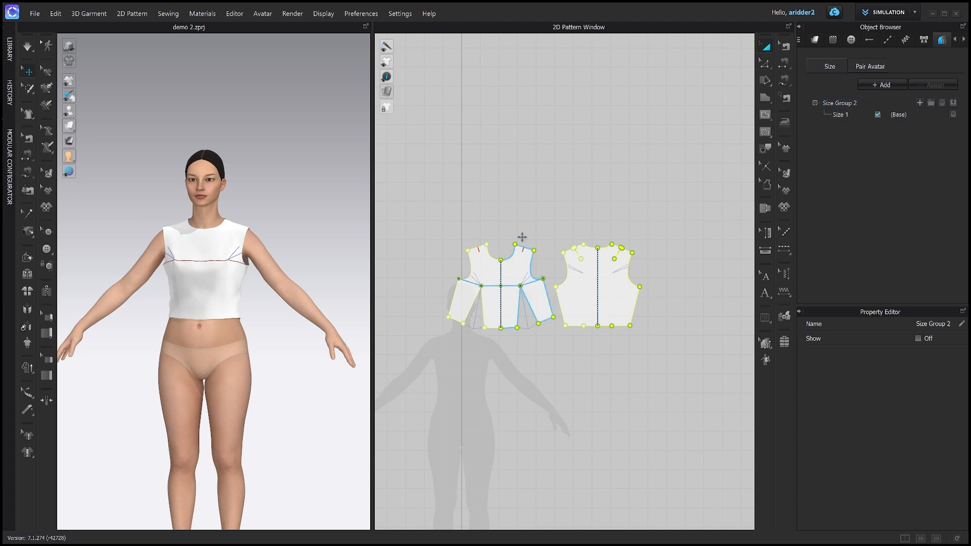
click(534, 224)
scroll(540, 225, up, 3)
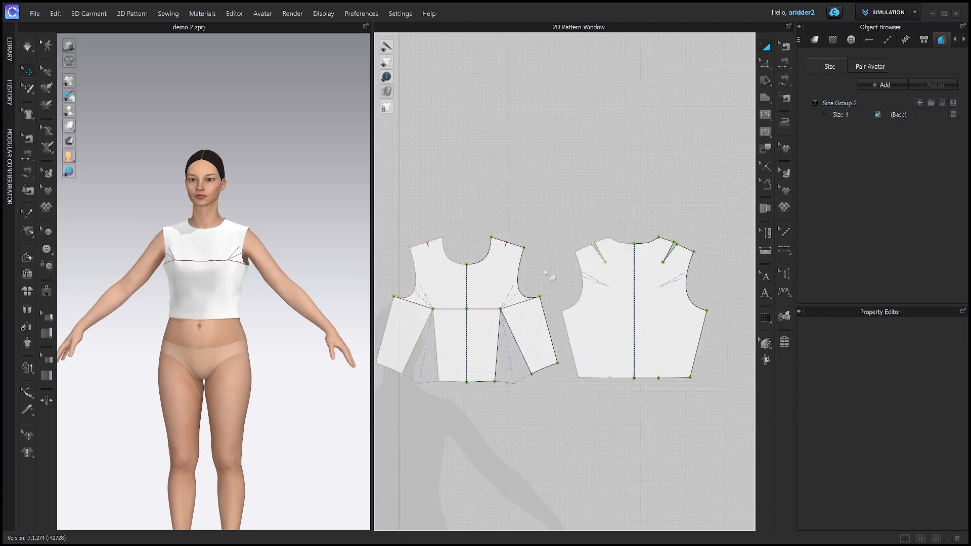
scroll(540, 298, up, 1)
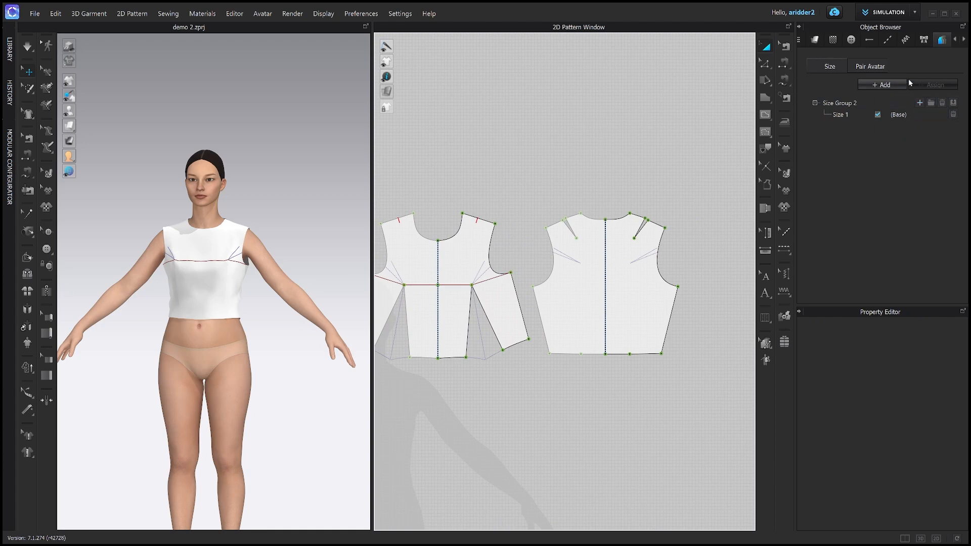
click(920, 103)
click(920, 103)
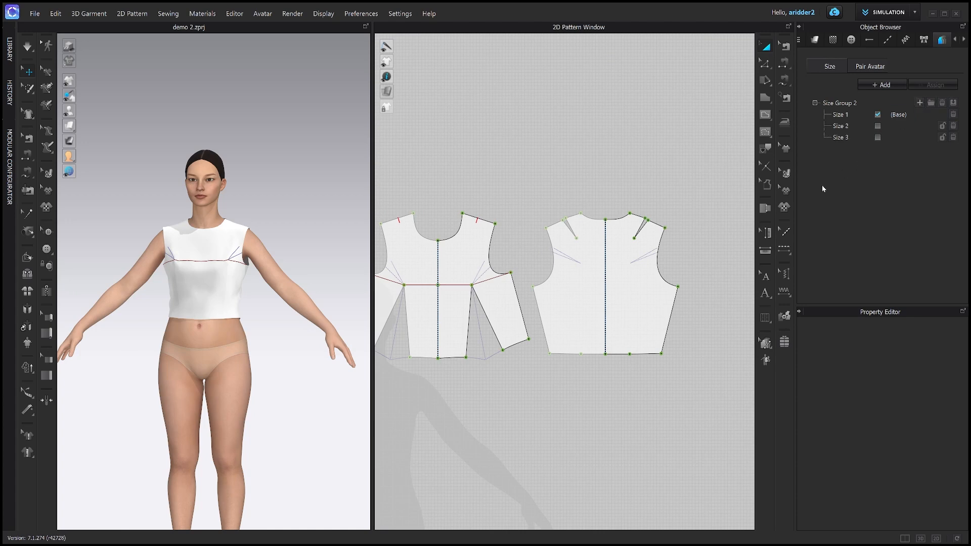
Step: Rename the three sizes in Size Group 2 as S, M and L
double_click(850, 116)
text(S)
key(Tab)
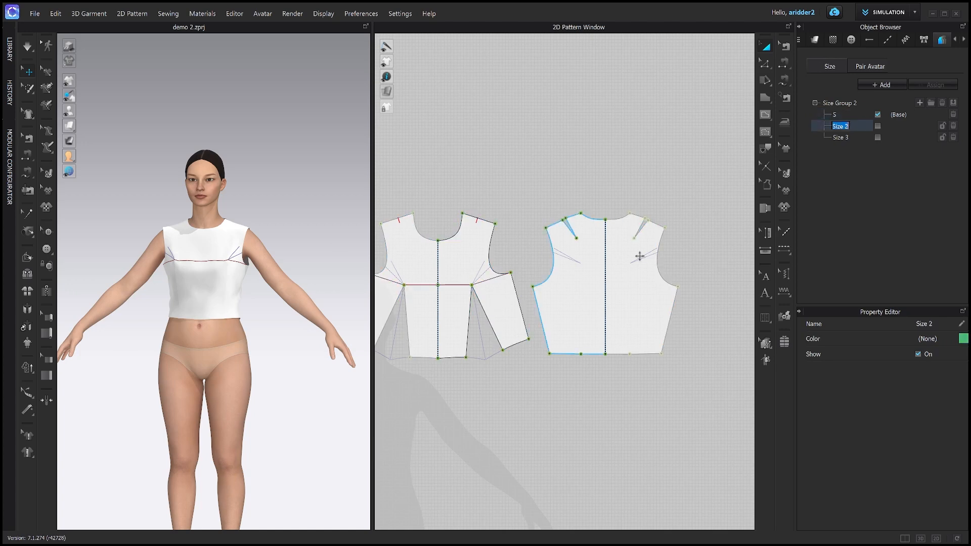
text(M)
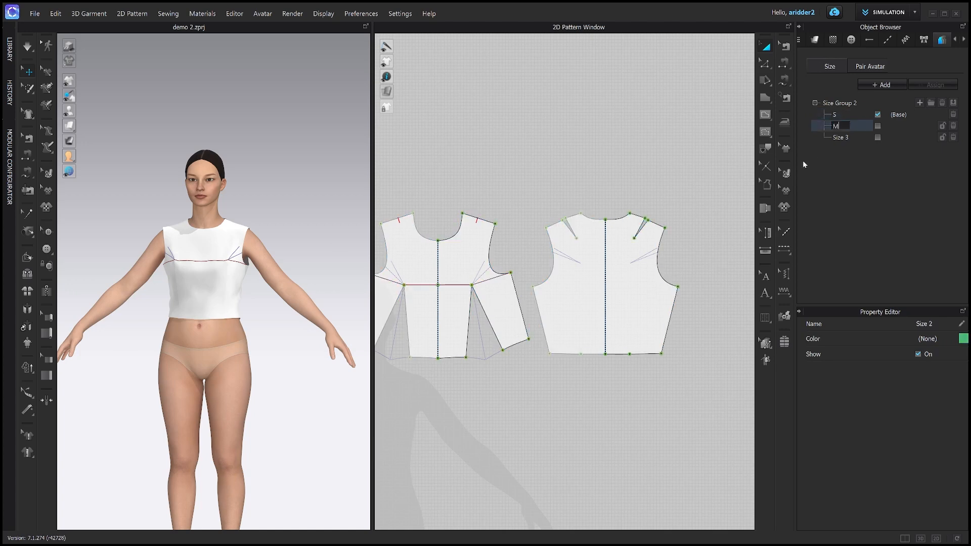
click(842, 138)
double_click(843, 138)
text(L)
click(713, 142)
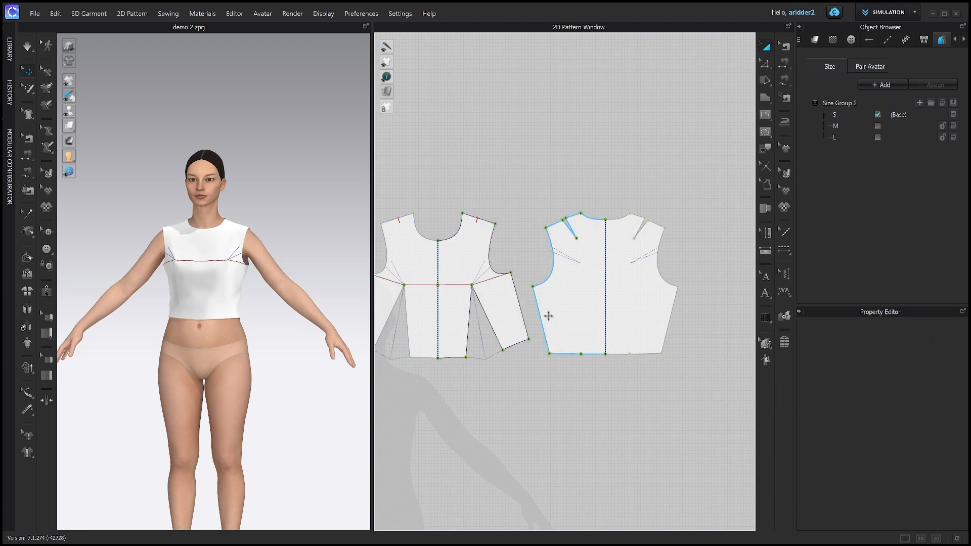
click(455, 306)
scroll(455, 306, down, 3)
scroll(475, 236, up, 3)
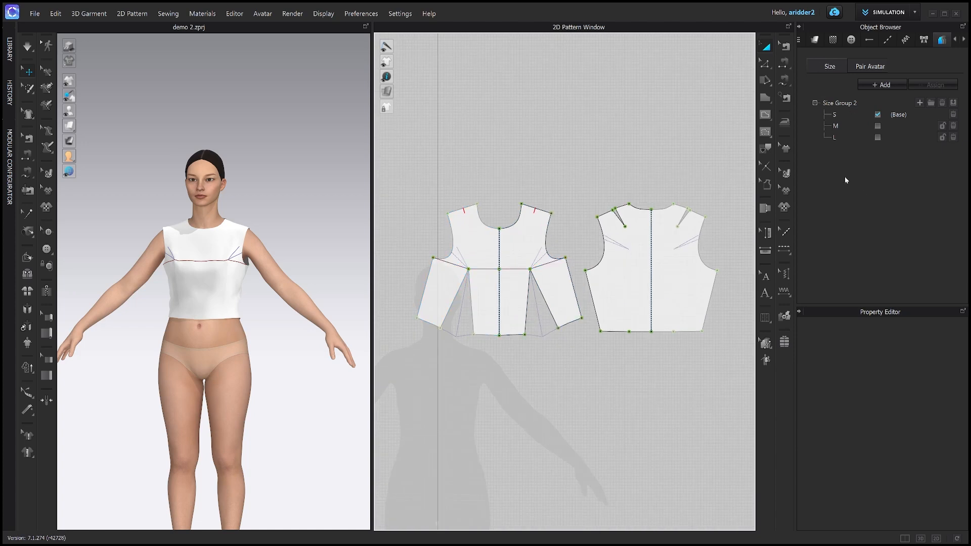
scroll(562, 379, down, 3)
scroll(537, 349, up, 4)
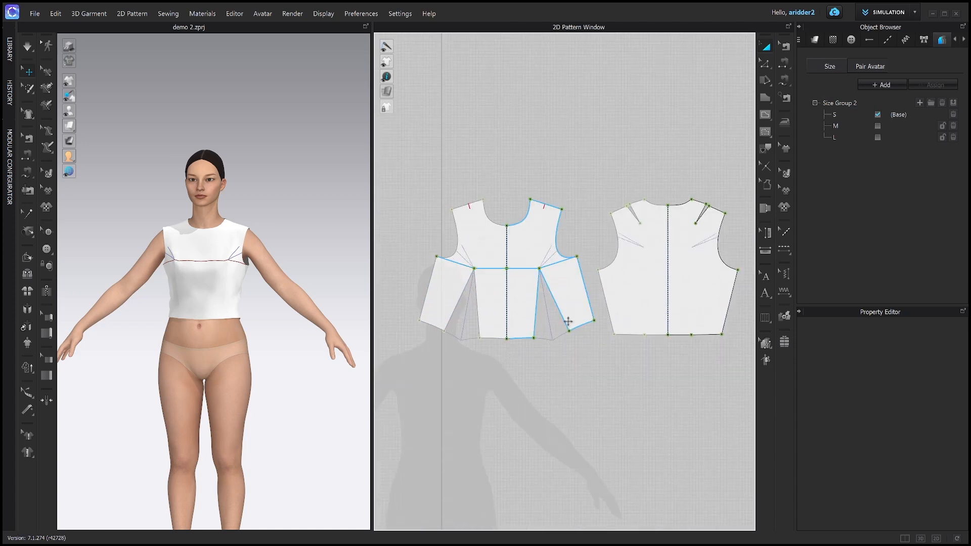
Step: Start Edit Grading on the back bodice and select the underarm point at the base of the armhole
middle_drag(641, 214, 600, 218)
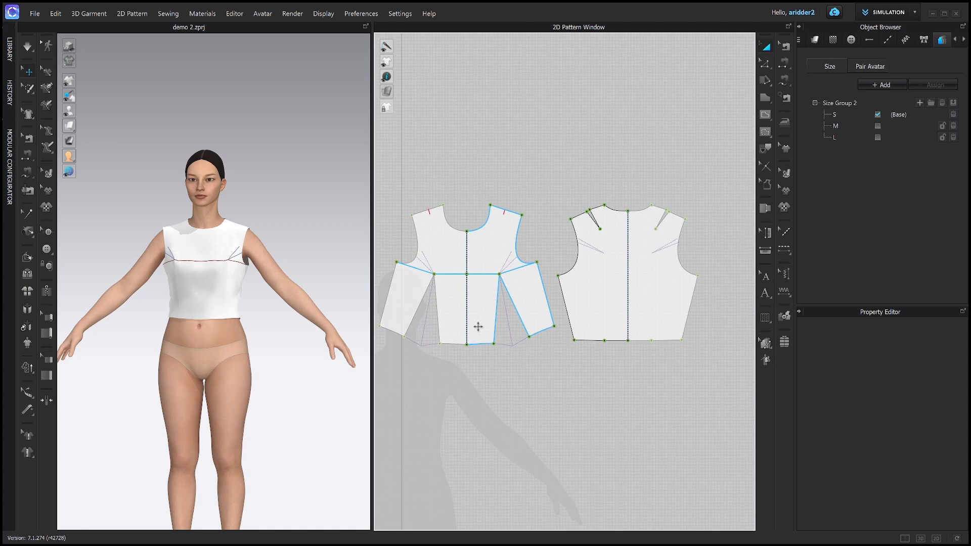
click(766, 344)
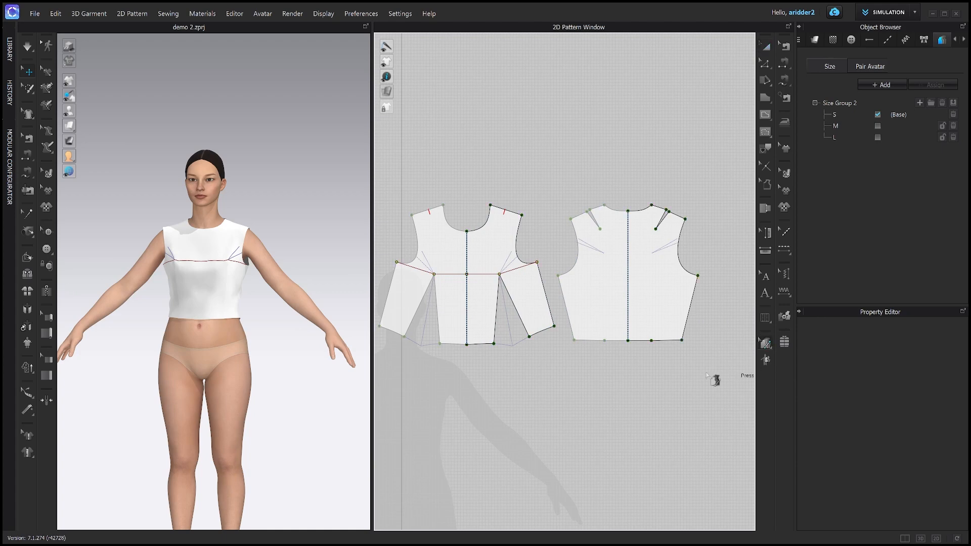
click(683, 343)
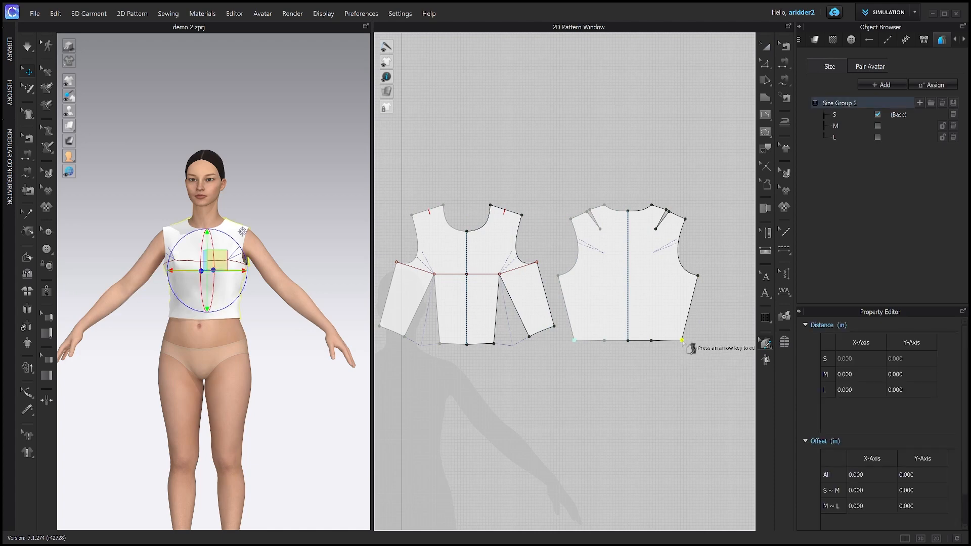
click(590, 347)
click(576, 343)
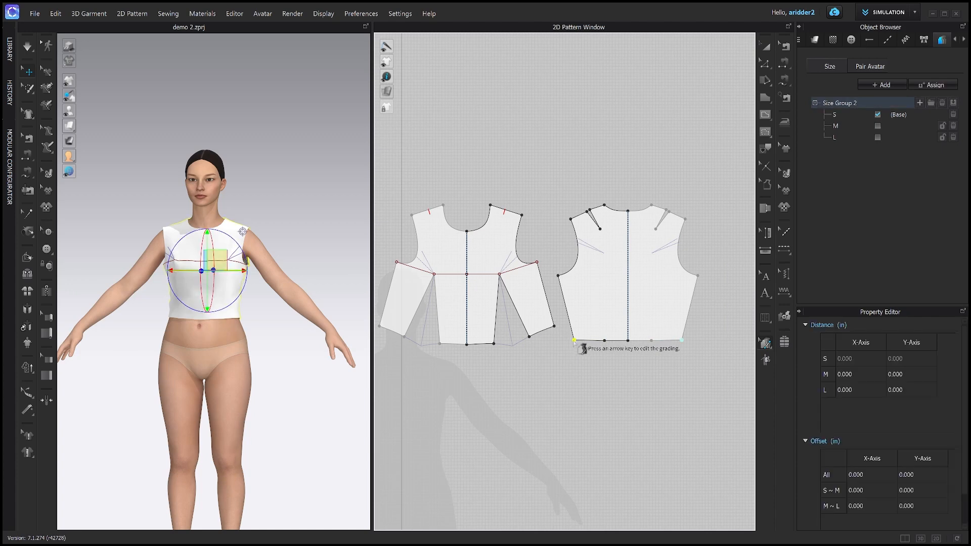
scroll(621, 260, down, 2)
middle_drag(618, 278, 636, 300)
scroll(683, 326, up, 3)
scroll(660, 304, down, 2)
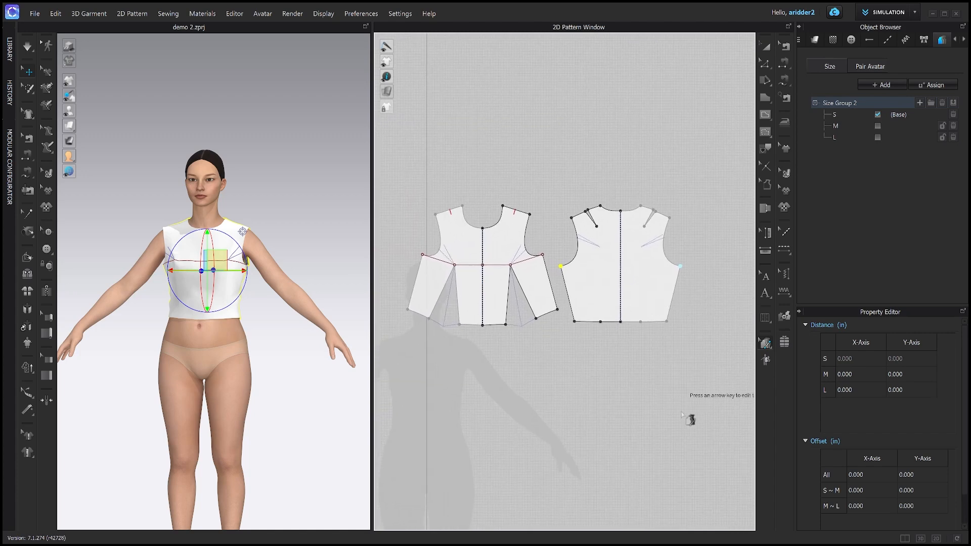
click(678, 279)
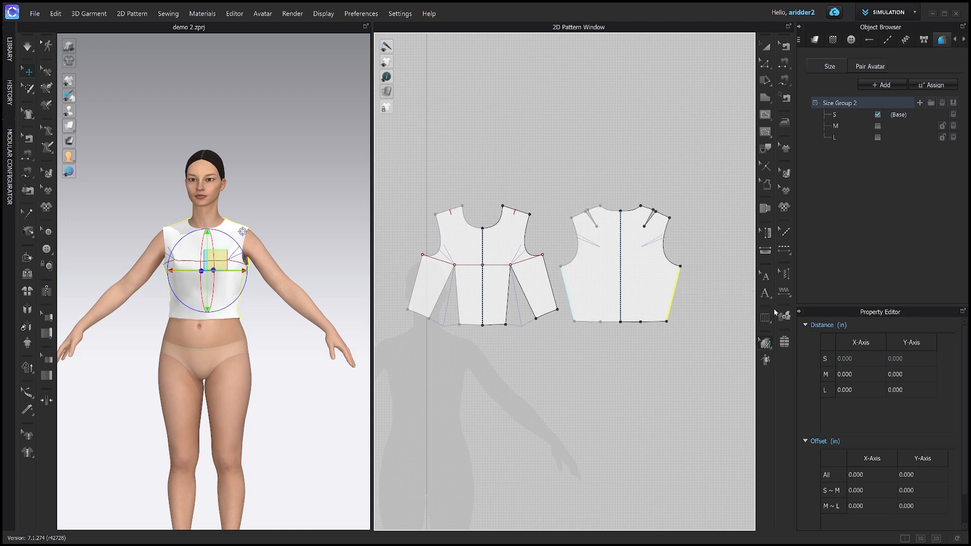
click(680, 266)
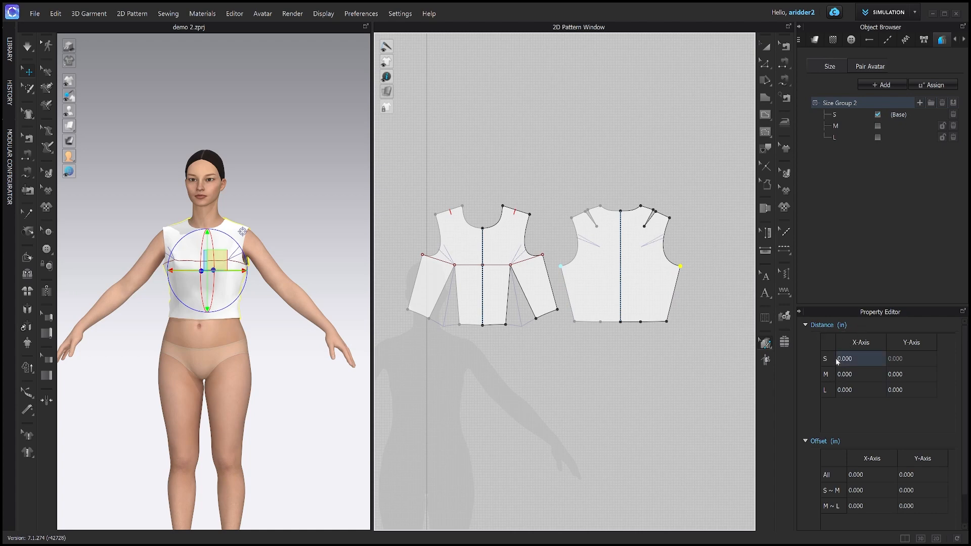
Step: Set the underarm point's X-axis grading distance to 1 in for size M and 2 in for size L
double_click(850, 374)
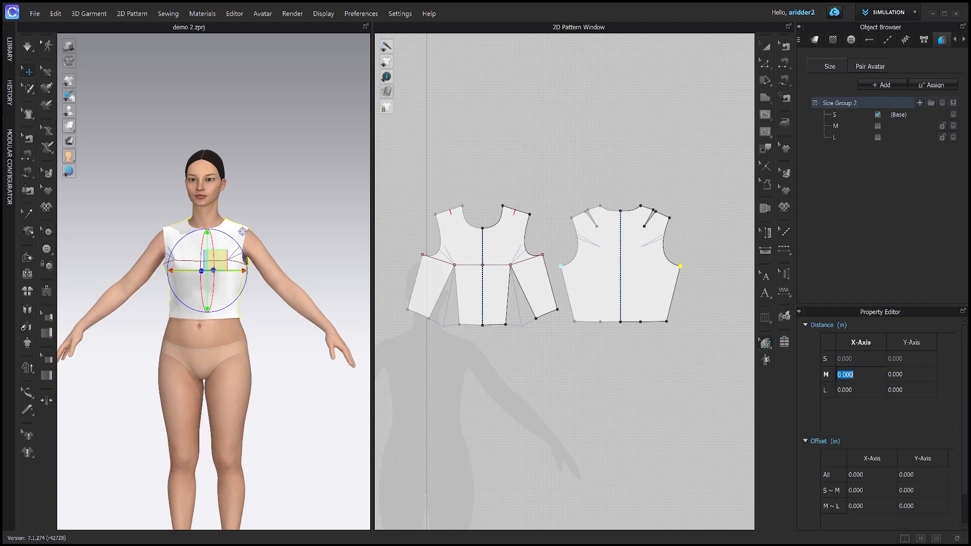
text(1)
key(Return)
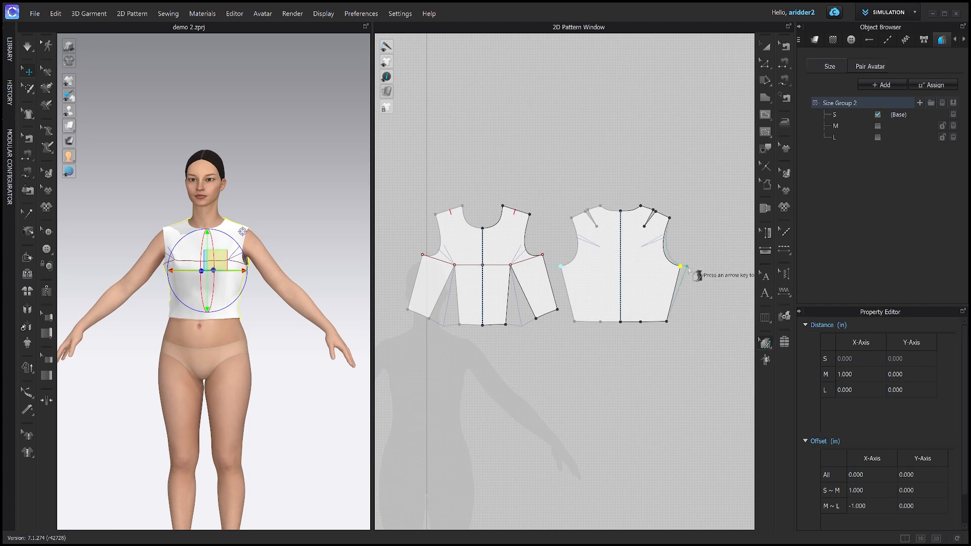
double_click(850, 389)
text(1)
key(Return)
double_click(850, 391)
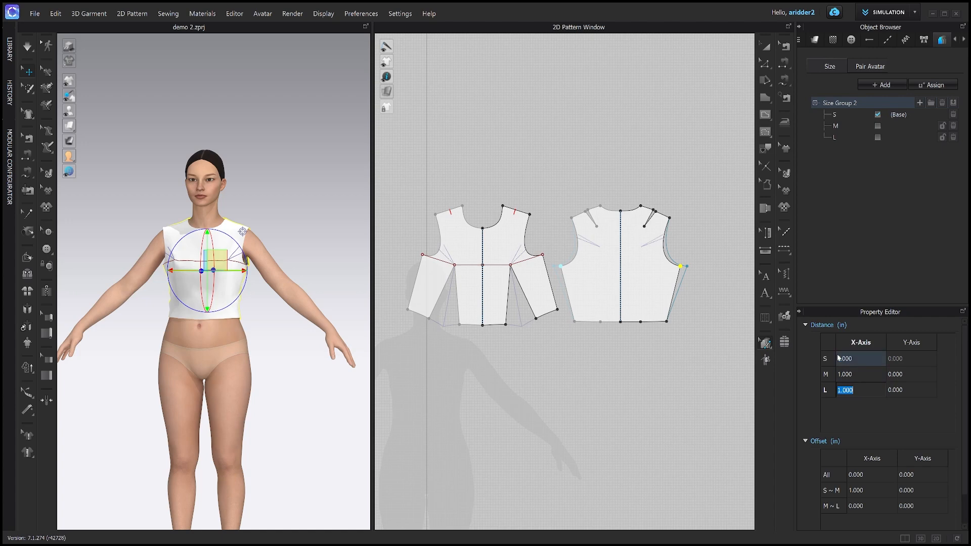
text(2)
key(Return)
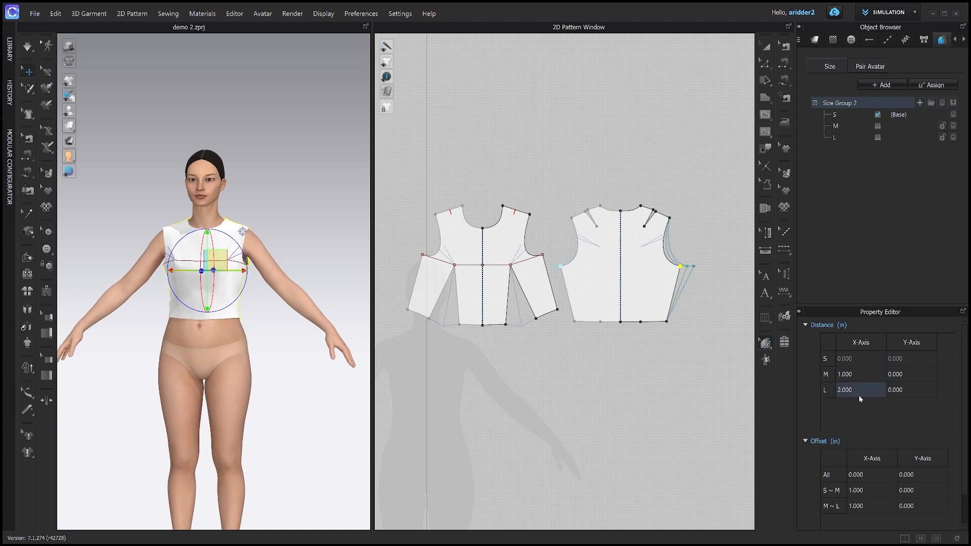
Step: Set the underarm point's Y-axis grading distance to 1 in for size M and 2 in for size L
scroll(711, 303, up, 3)
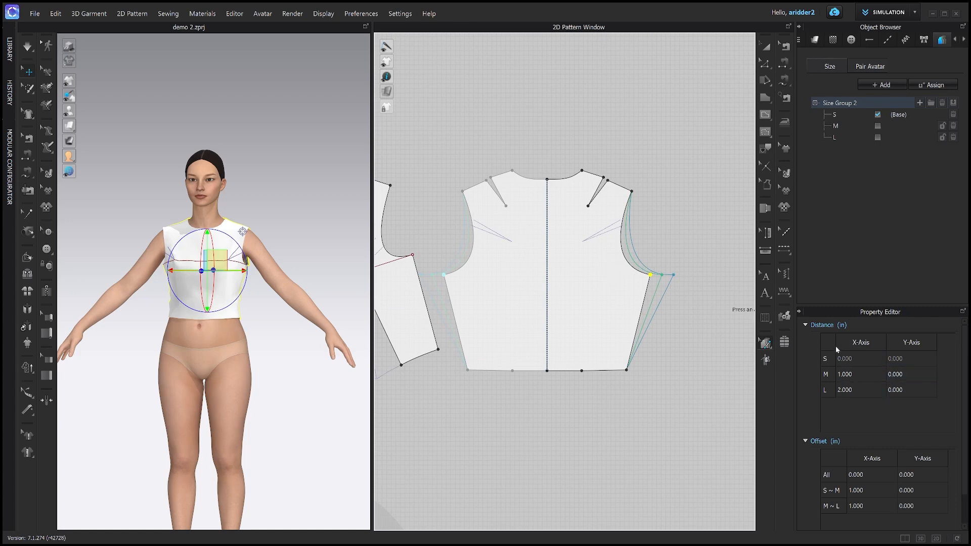
double_click(907, 375)
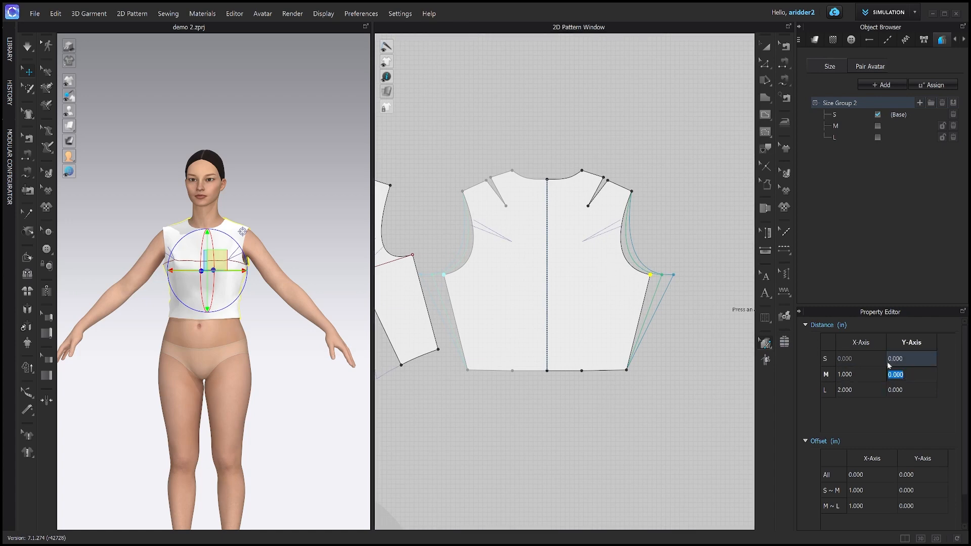
text(1)
key(Return)
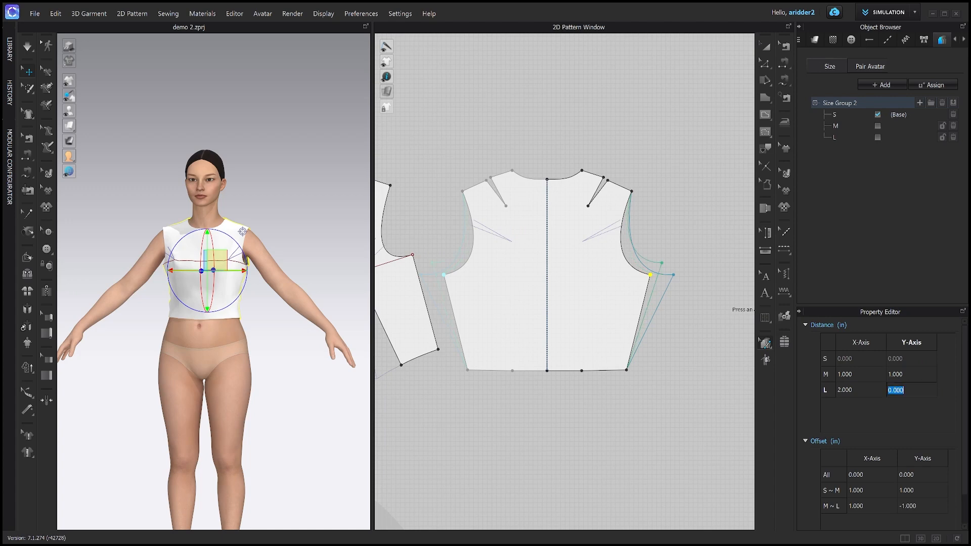
text(2)
key(Return)
Step: Select the back bodice's side hem point and apply a 1 in X-axis offset to all sizes
click(627, 371)
scroll(628, 376, down, 2)
middle_drag(628, 377, 616, 333)
scroll(819, 412, down, 1)
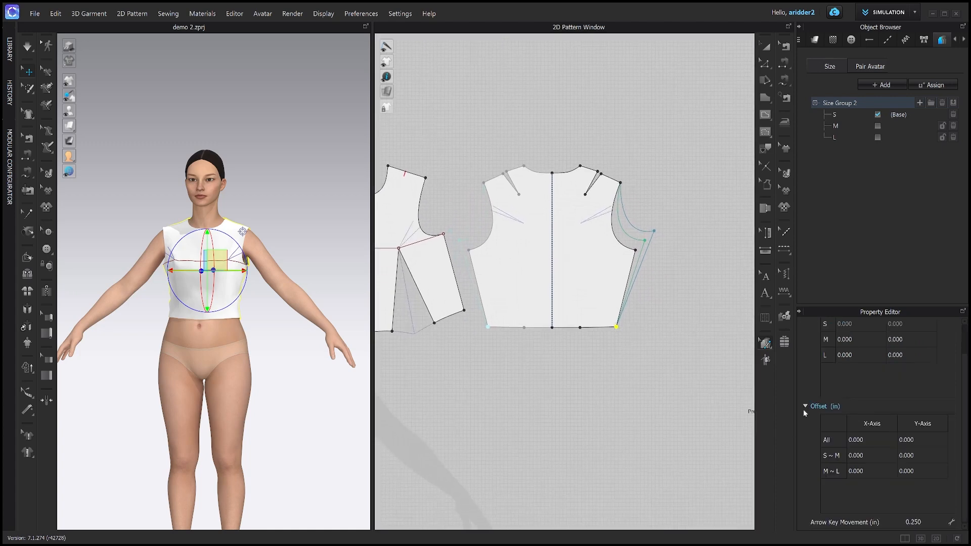
click(869, 440)
click(869, 441)
text(1)
key(Tab)
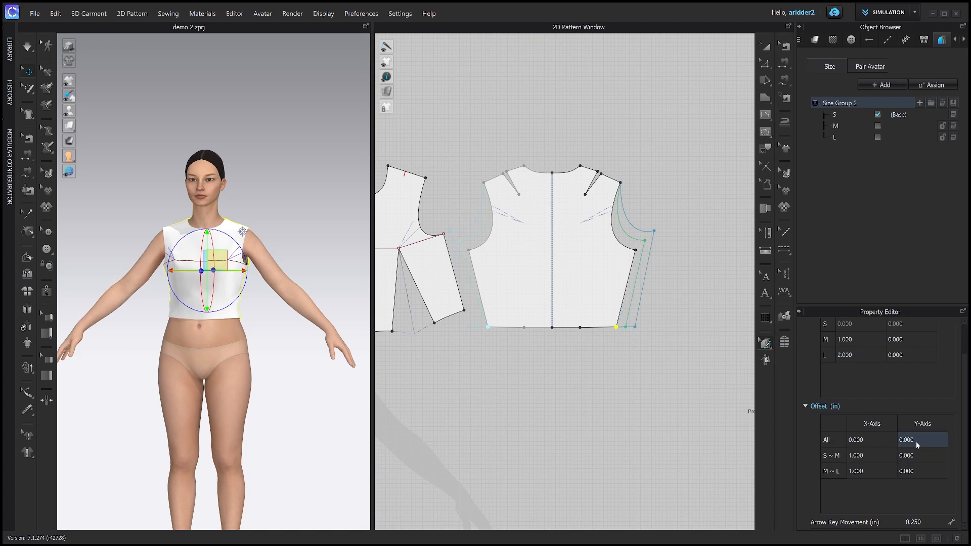
Step: Try to grade the side hem point diagonally by applying 1 in and -1 in offsets to all sizes
text(1)
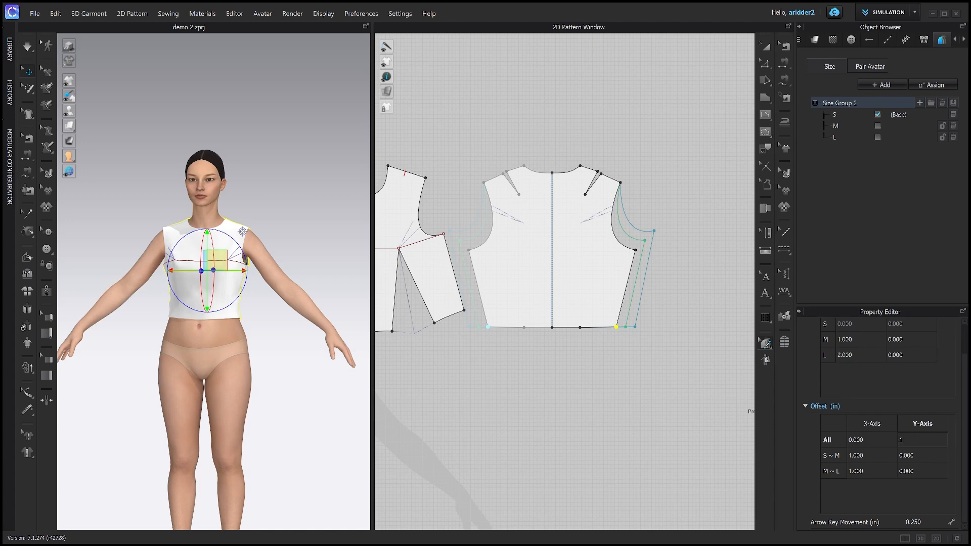
key(Return)
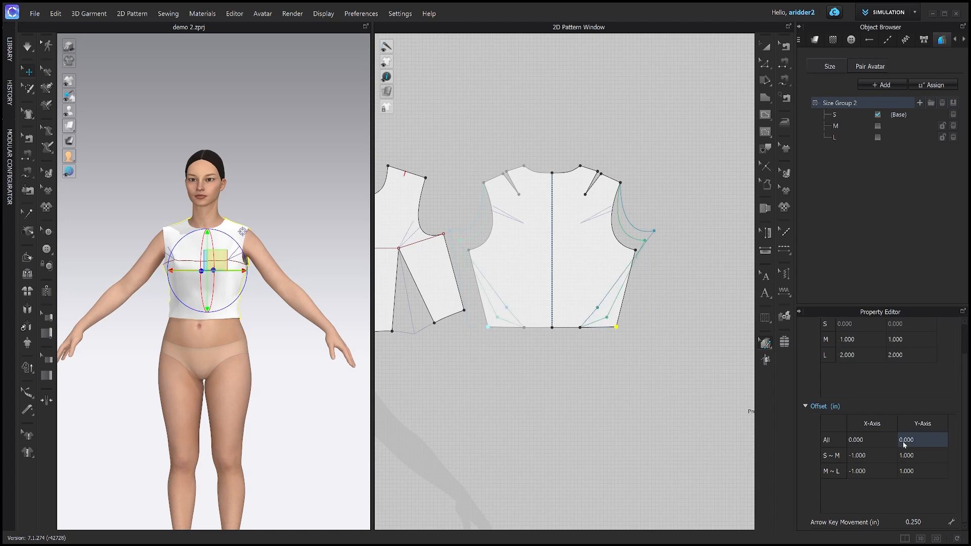
double_click(878, 440)
text(1)
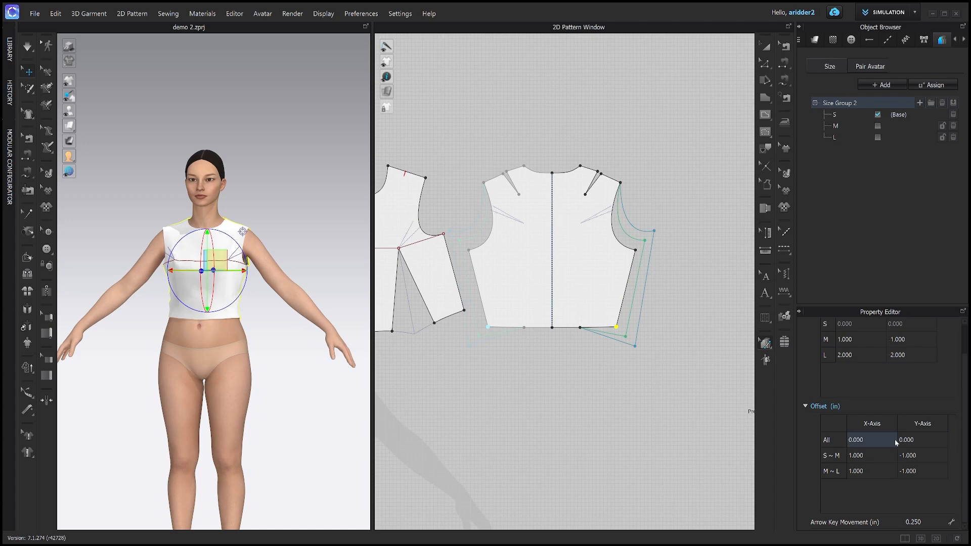
double_click(906, 441)
text(-1)
key(Return)
double_click(913, 442)
text(-1)
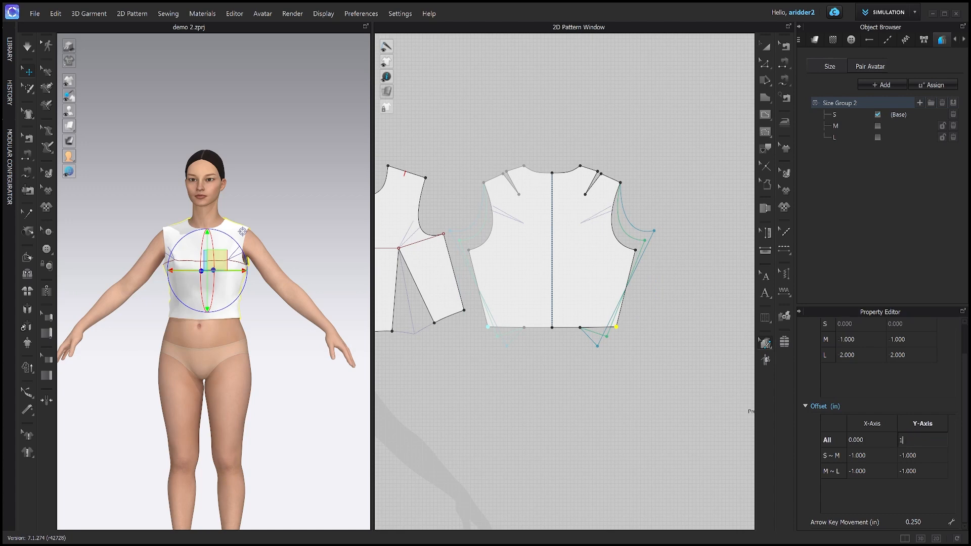
key(Return)
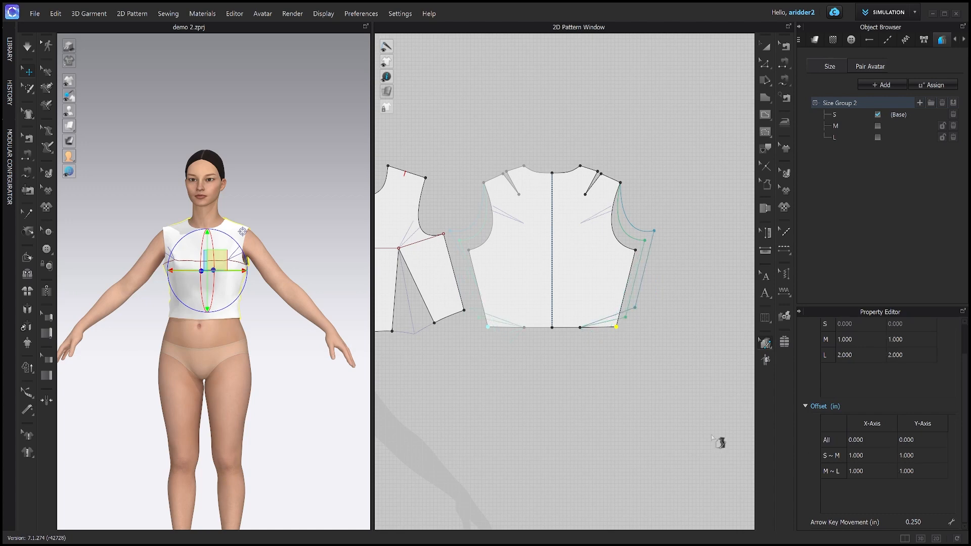
double_click(905, 441)
text(1)
key(Return)
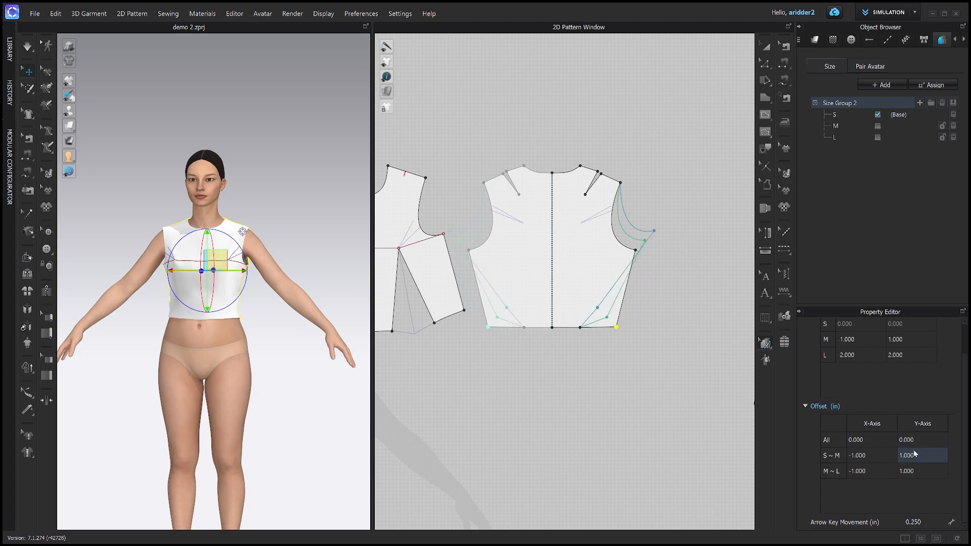
Step: Set the side hem point's Y-axis offset to -1 in for both S ~ M and M ~ L
double_click(914, 456)
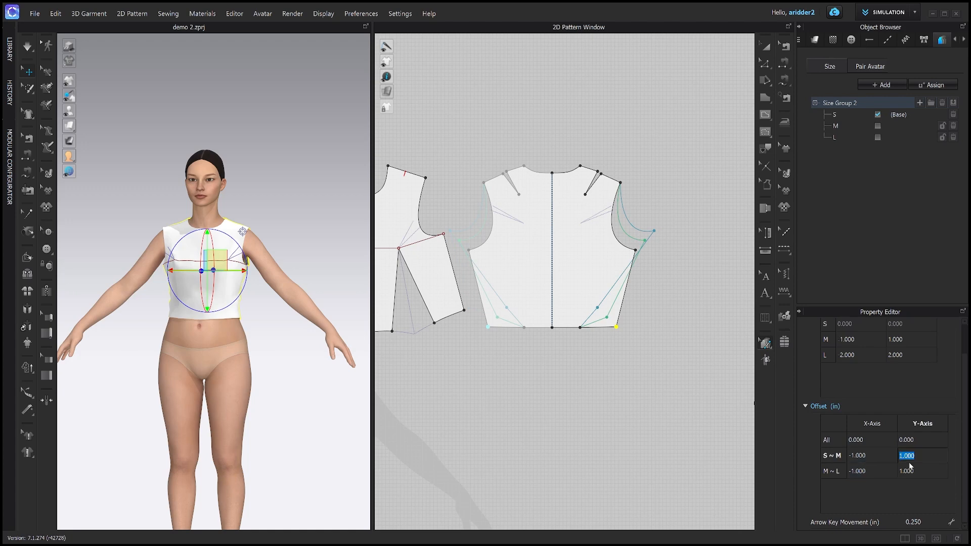
double_click(871, 459)
click(907, 456)
text(-1)
key(Return)
click(909, 471)
text(-1)
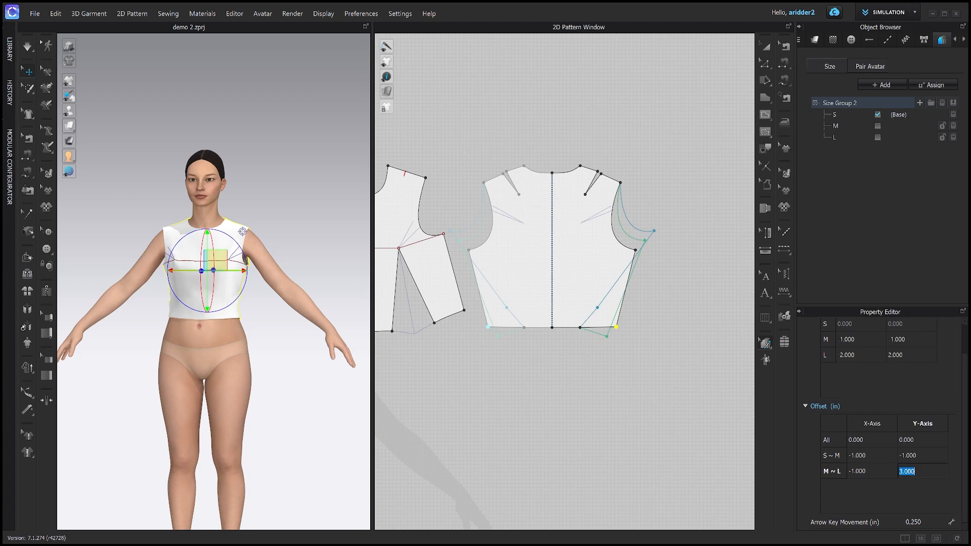
key(Return)
Step: Set the side hem point's X-axis offset to 1 in for both S ~ M and M ~ L
click(875, 458)
text(1)
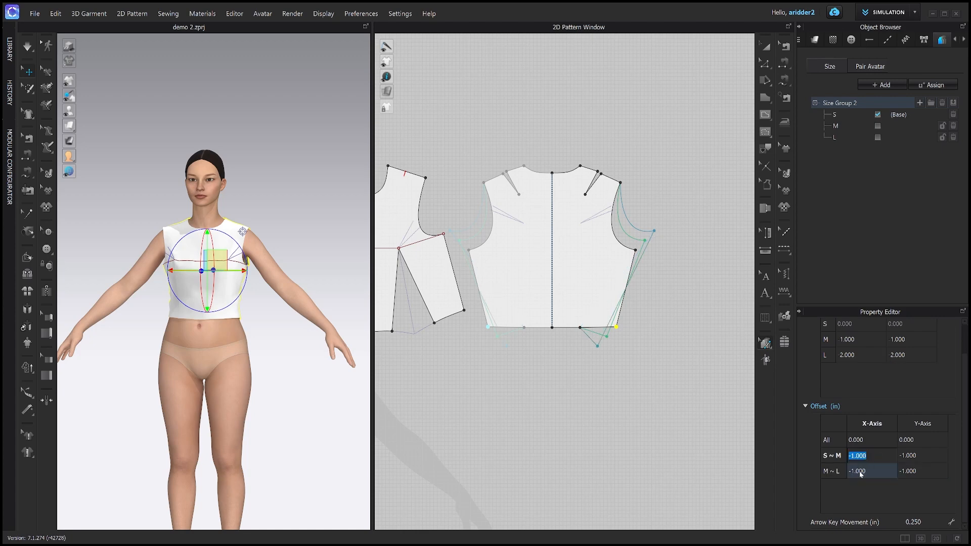
click(858, 472)
text(1)
key(Return)
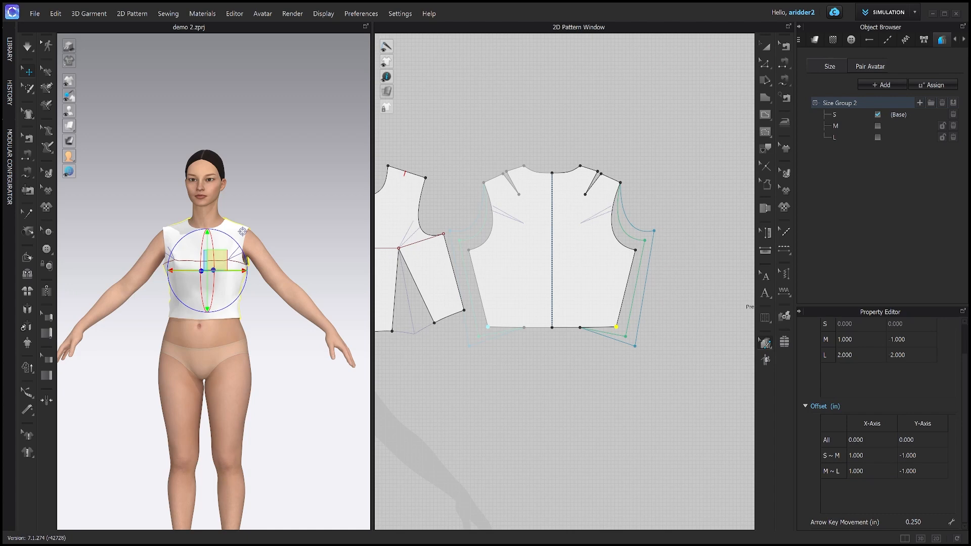
Step: Grade the hem point between the side and centre back 1 in downward per size, using 0.250 in nudges
click(913, 522)
text(.2)
key(Return)
click(580, 328)
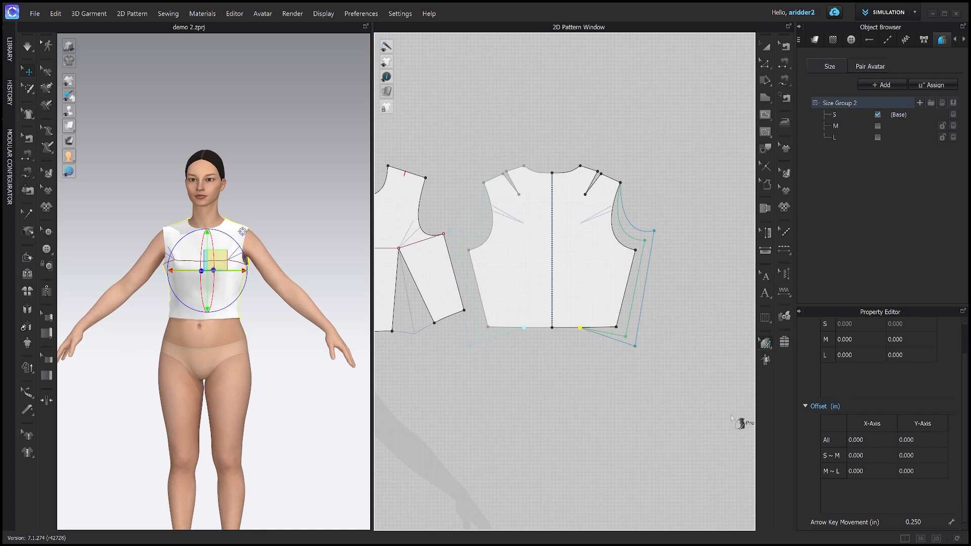
key(Down)
key(Down)
key(Down)
key(Down)
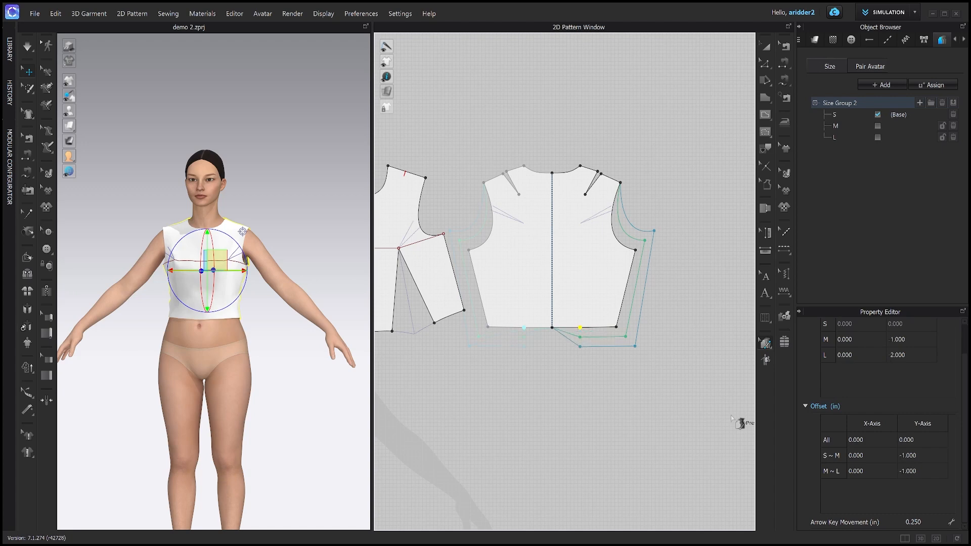
Step: Grade the centre-back hem point 1 in downward per size with four 0.250 in nudges
click(552, 329)
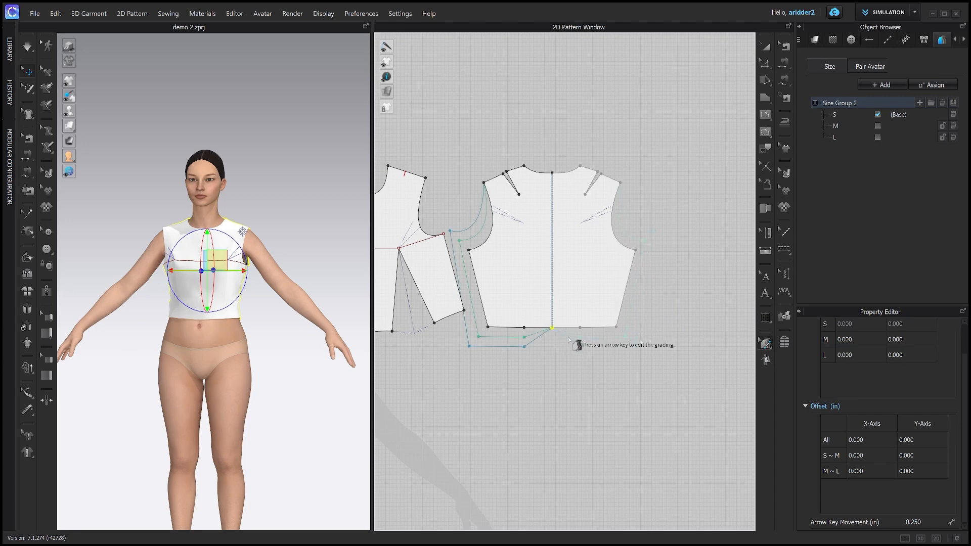
key(Down)
key(Down)
key(Down)
key(Down)
Step: Review the grading values at the back shoulder, underarm and hem points, and display the available grading edit tools
click(484, 182)
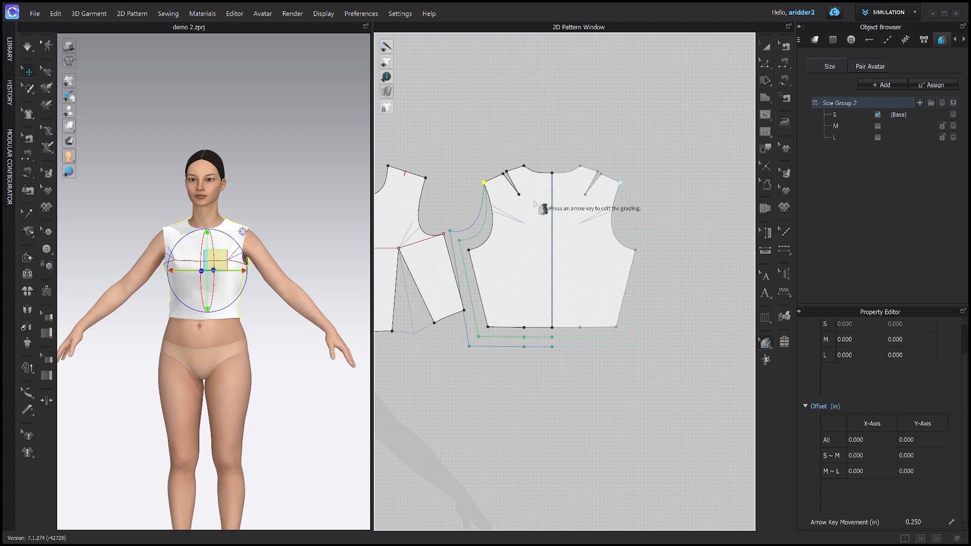
scroll(933, 493, up, 1)
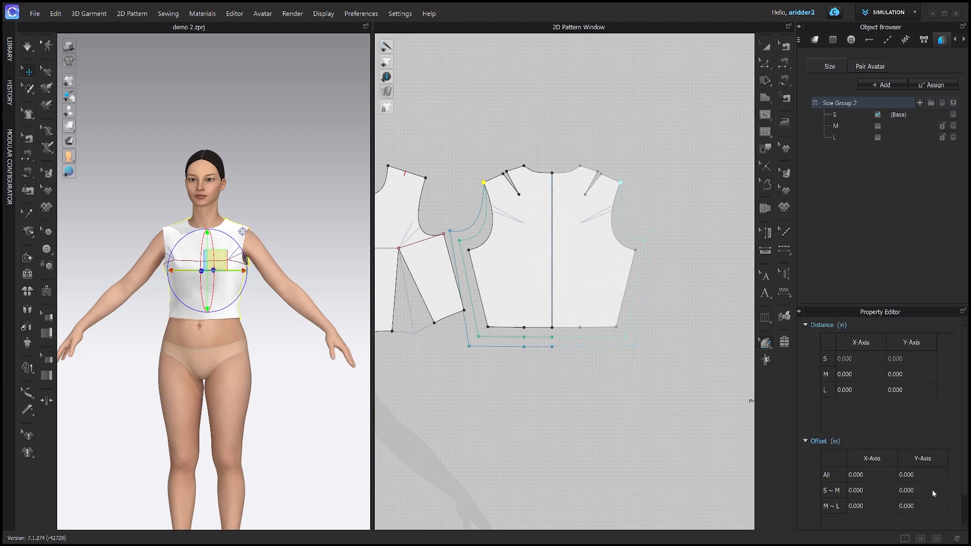
click(635, 250)
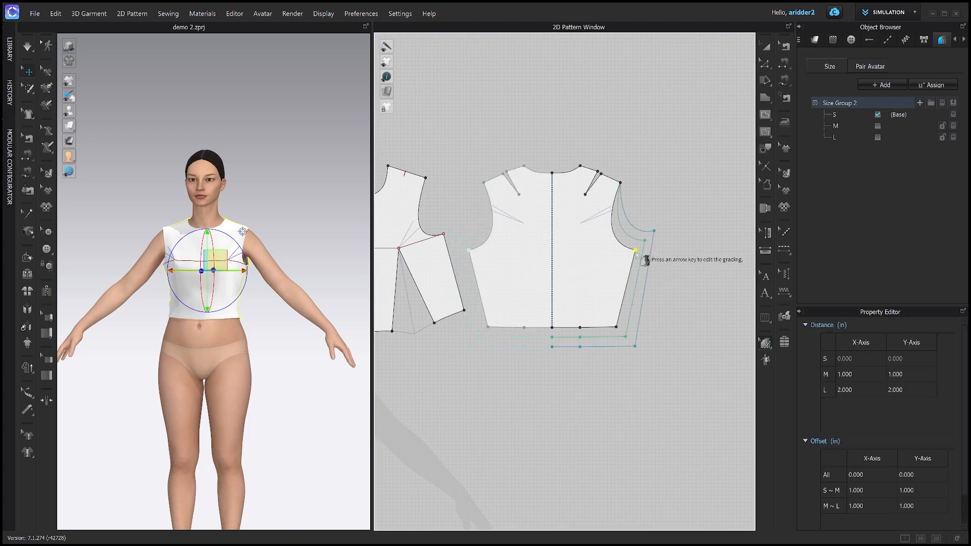
click(580, 328)
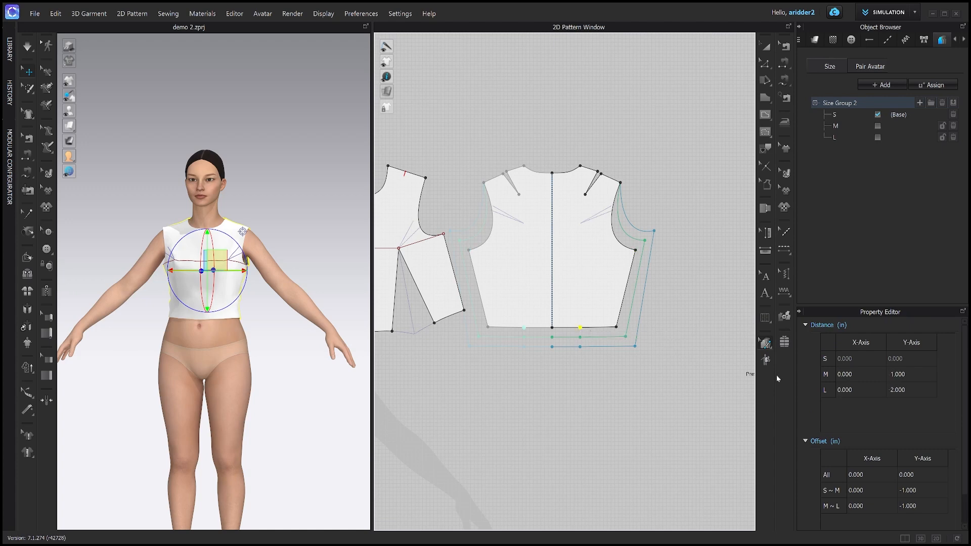
scroll(895, 430, down, 1)
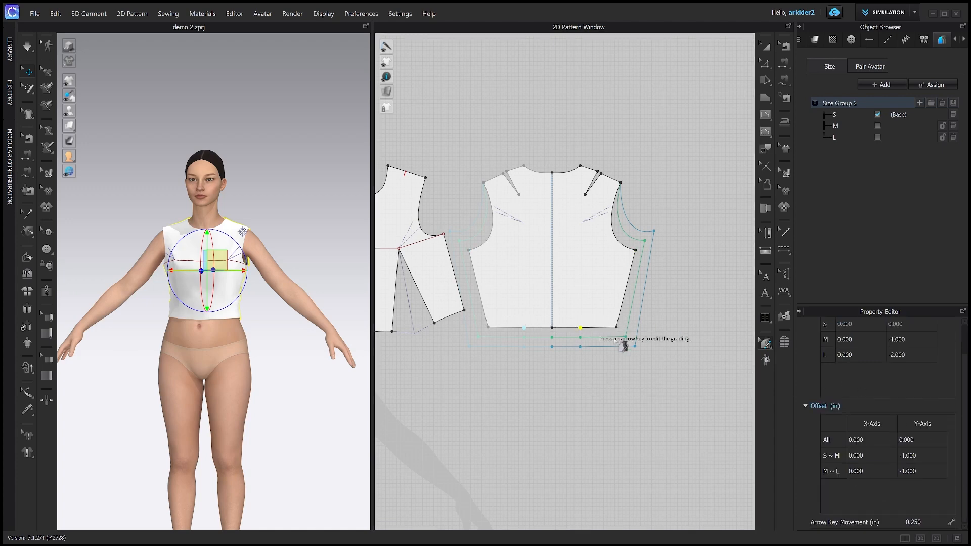
click(767, 344)
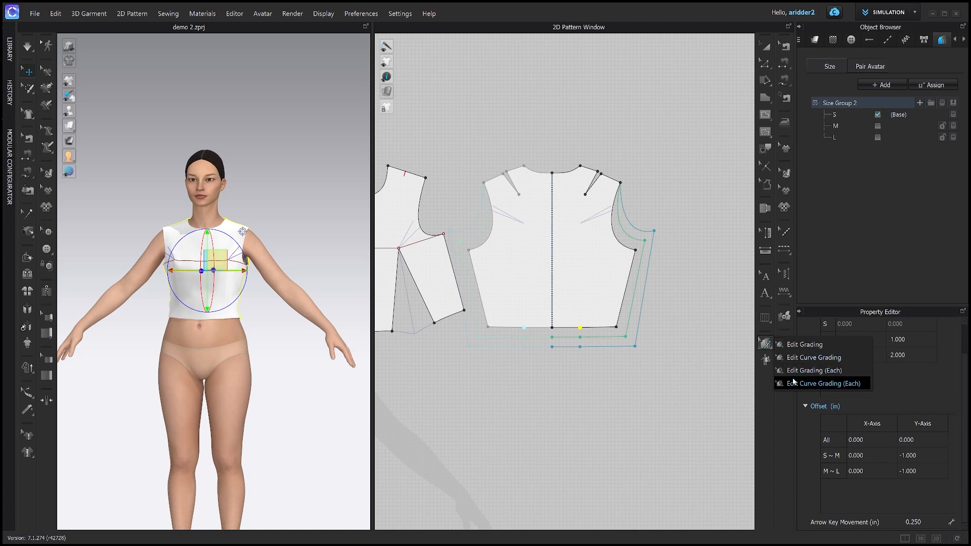
Step: Use Edit Grading to grade the back piece's side seam another 0.5 in outward per size with two 0.250 in nudges
click(799, 344)
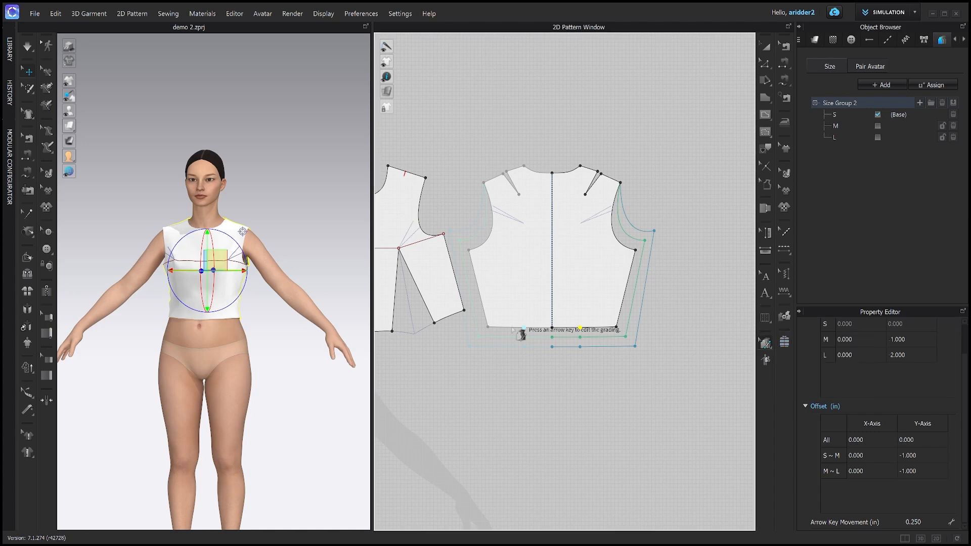
scroll(531, 338, down, 2)
middle_drag(531, 337, 600, 333)
scroll(599, 331, down, 2)
scroll(563, 322, up, 3)
middle_drag(589, 286, 528, 310)
scroll(526, 211, up, 3)
scroll(524, 212, down, 2)
middle_drag(527, 229, 479, 273)
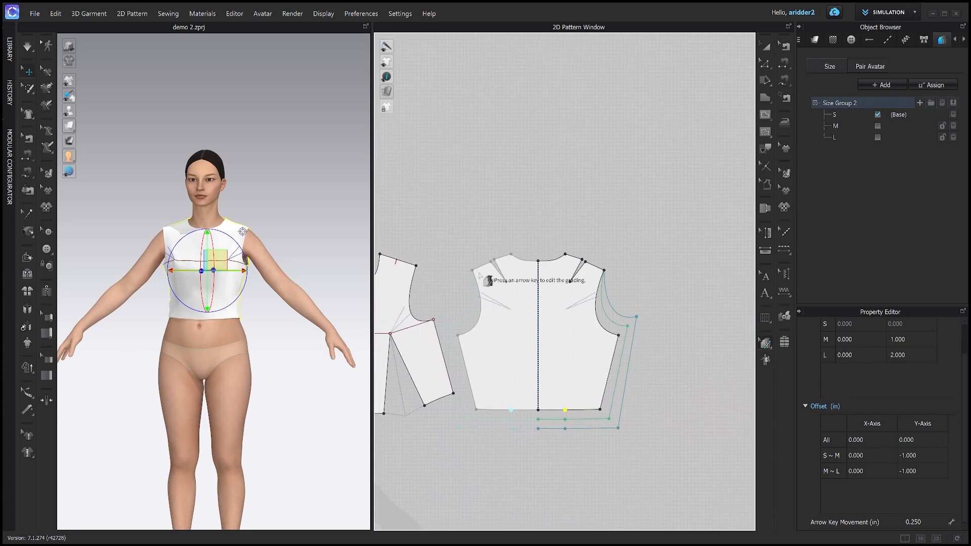
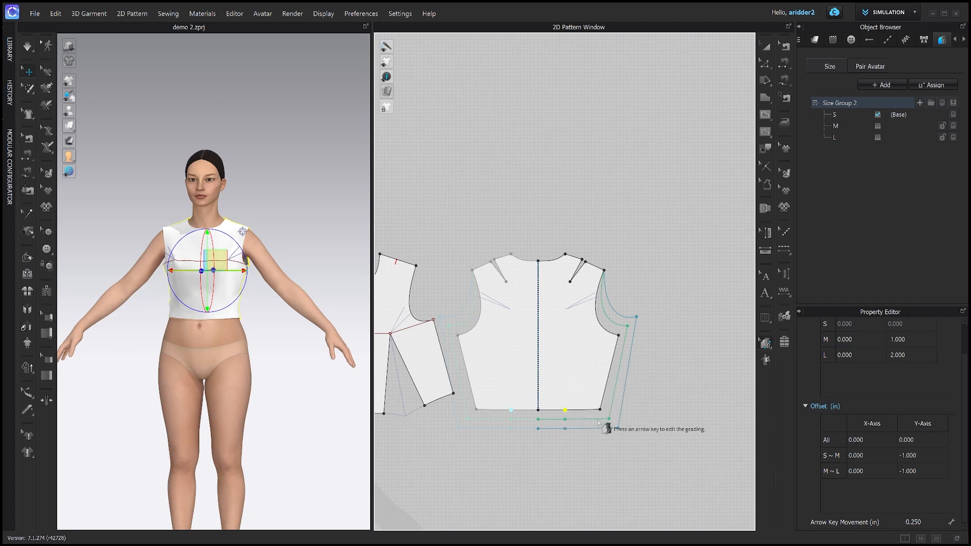
click(609, 382)
key(Right)
key(Right)
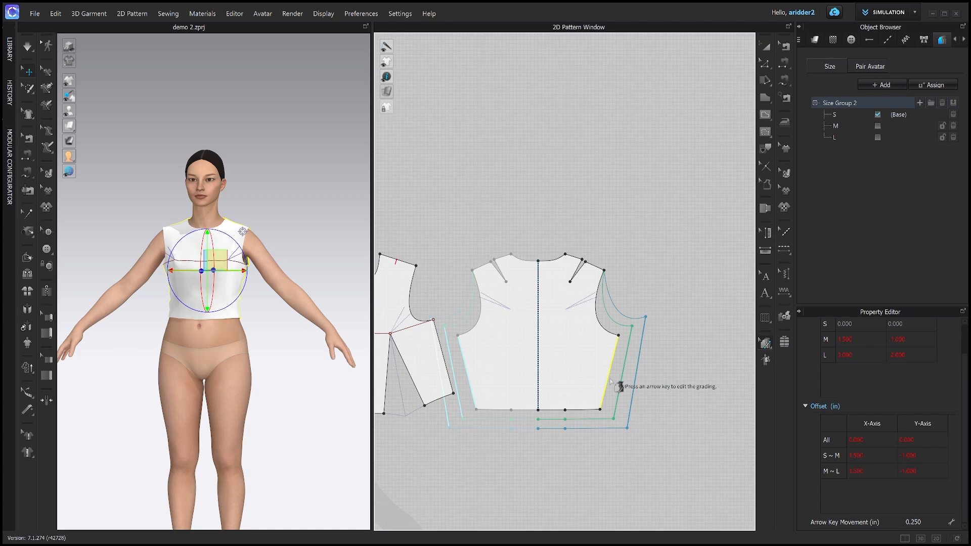
click(563, 411)
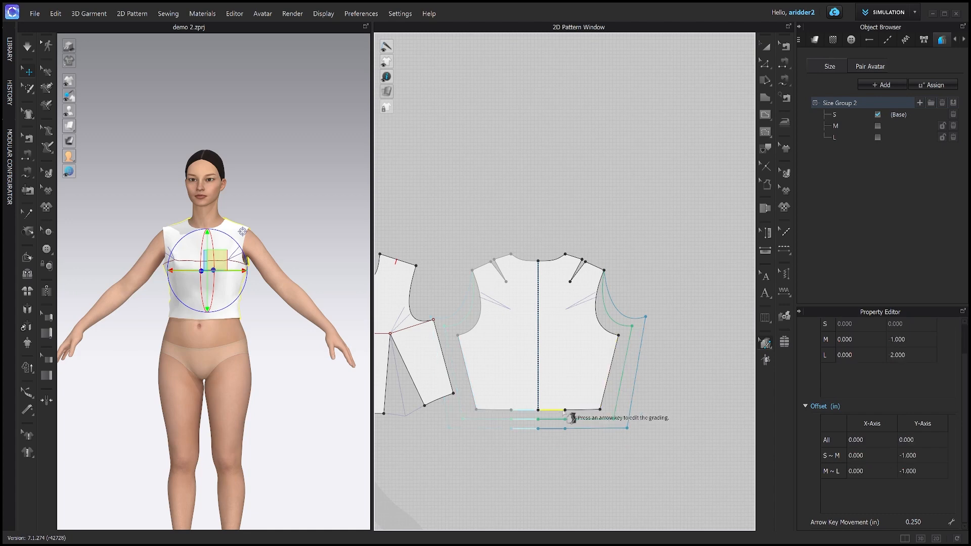
key(Up)
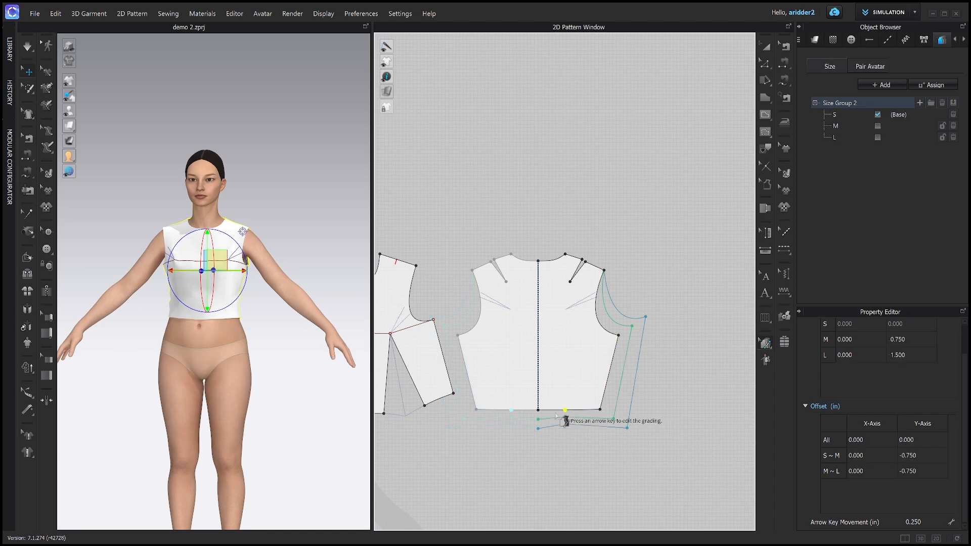
key(Down)
Step: Raise the grading of both back hem segments by two 0.250 in nudges per size
click(572, 410)
shift+click(558, 410)
key(Up)
key(Up)
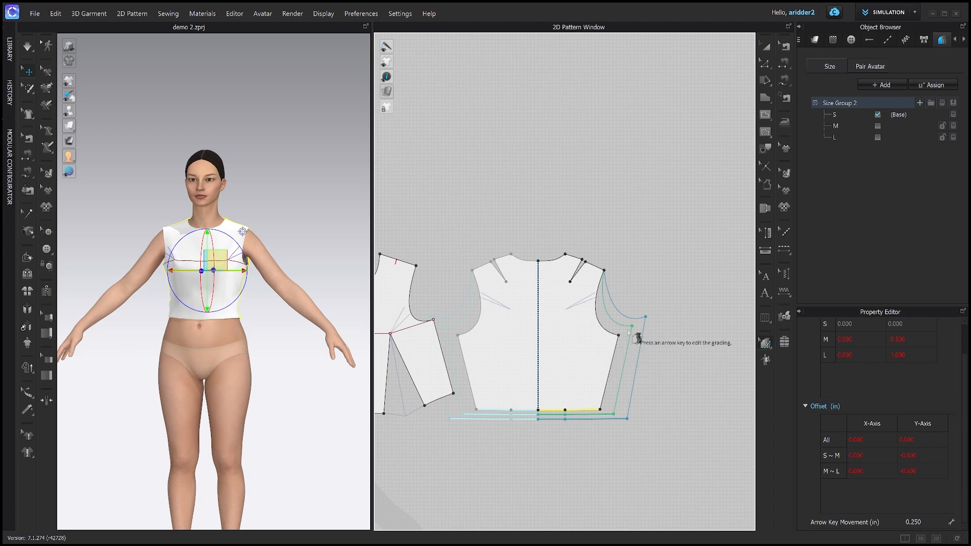
Step: Check the grading values of the back shoulder segments and the shoulder dart point
middle_drag(571, 349, 565, 321)
scroll(578, 293, up, 2)
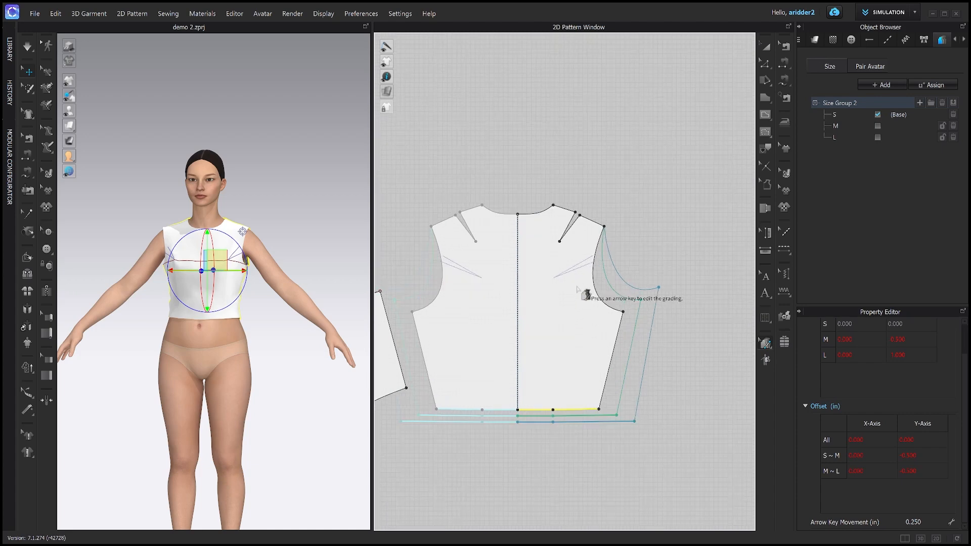
click(590, 222)
click(563, 208)
click(559, 242)
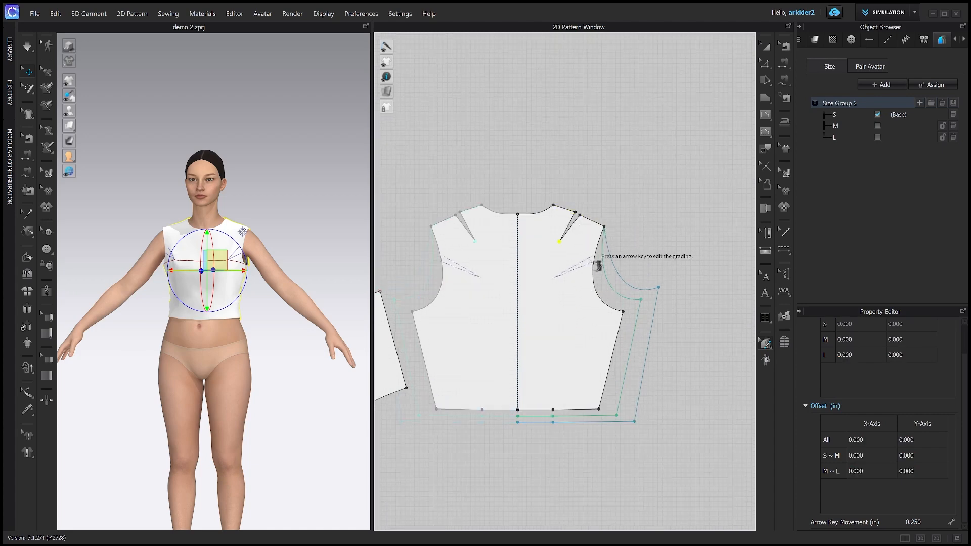
scroll(541, 364, down, 3)
scroll(514, 202, up, 3)
middle_drag(560, 352, 519, 290)
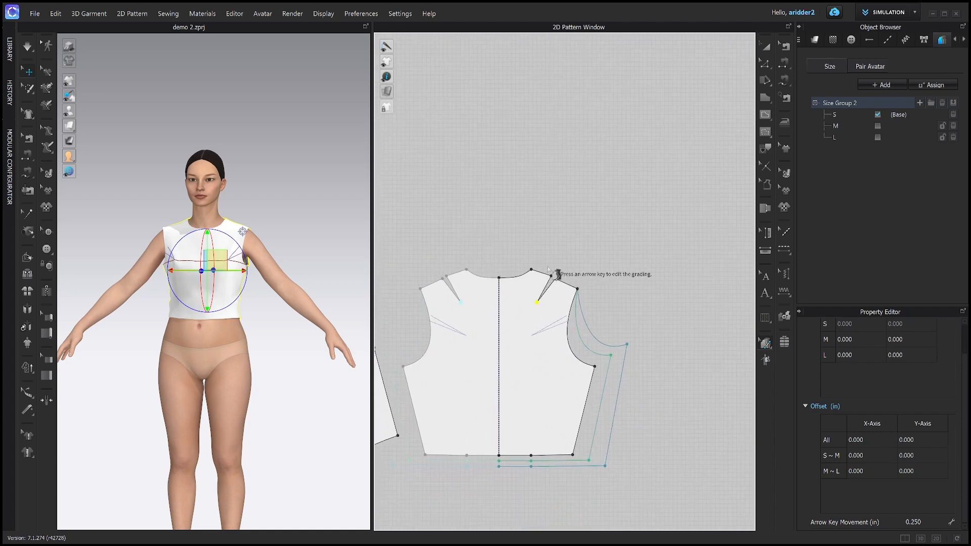
Step: Show the front and back pieces together and make L the base size of Size Group 2
scroll(594, 344, down, 2)
scroll(281, 337, down, 1)
key(q)
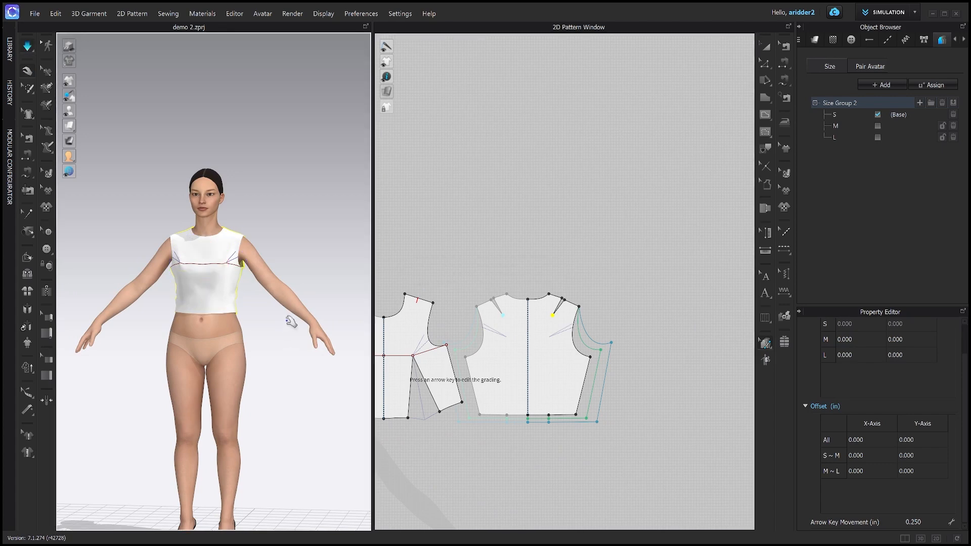
scroll(596, 345, down, 2)
middle_drag(559, 360, 564, 327)
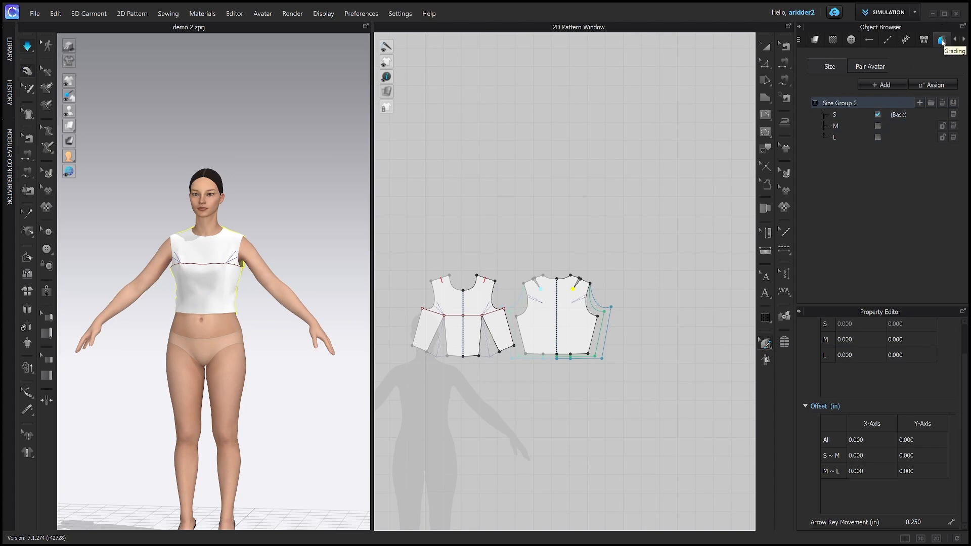
click(877, 126)
click(878, 138)
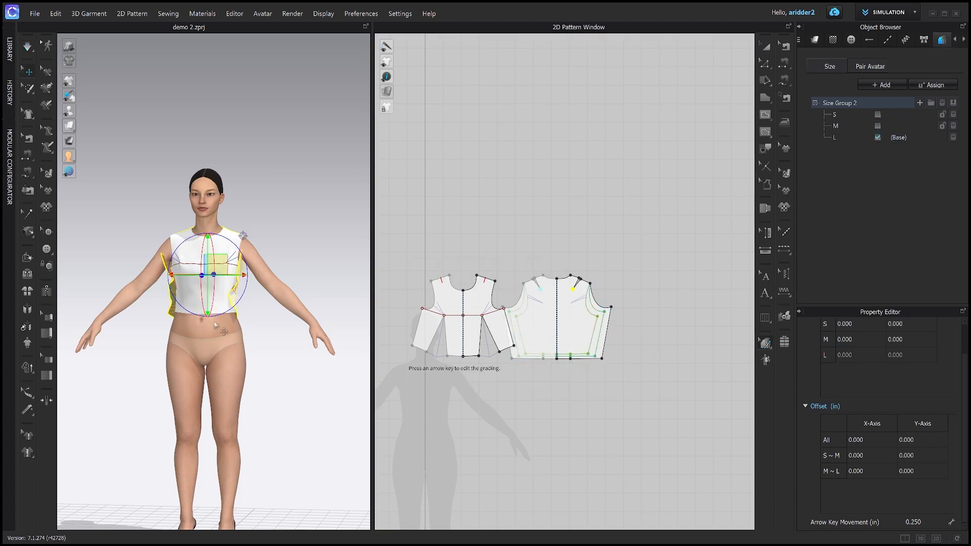
Step: Simulate the size L bodice, tugging the fabric and inspecting the drape from several angles before stopping the simulation
key(space)
right_drag(207, 270, 231, 275)
drag(204, 278, 247, 298)
right_drag(246, 299, 187, 245)
drag(220, 271, 224, 273)
mouse_move(229, 275)
right_down()
mouse_move(271, 253)
mouse_move(321, 269)
mouse_move(217, 271)
mouse_move(295, 259)
mouse_move(223, 245)
mouse_move(246, 280)
right_up()
scroll(246, 280, up, 2)
middle_drag(246, 280, 278, 275)
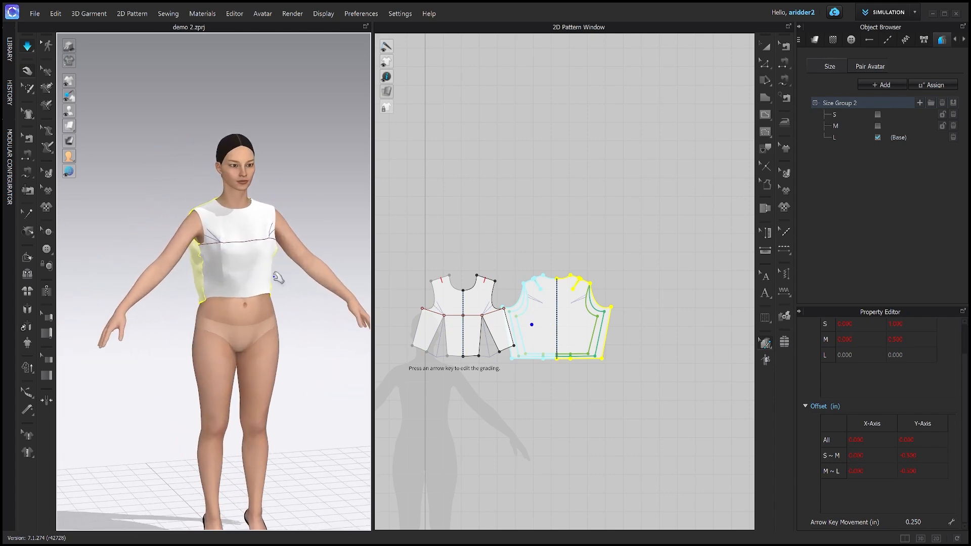
right_drag(278, 275, 265, 289)
key(space)
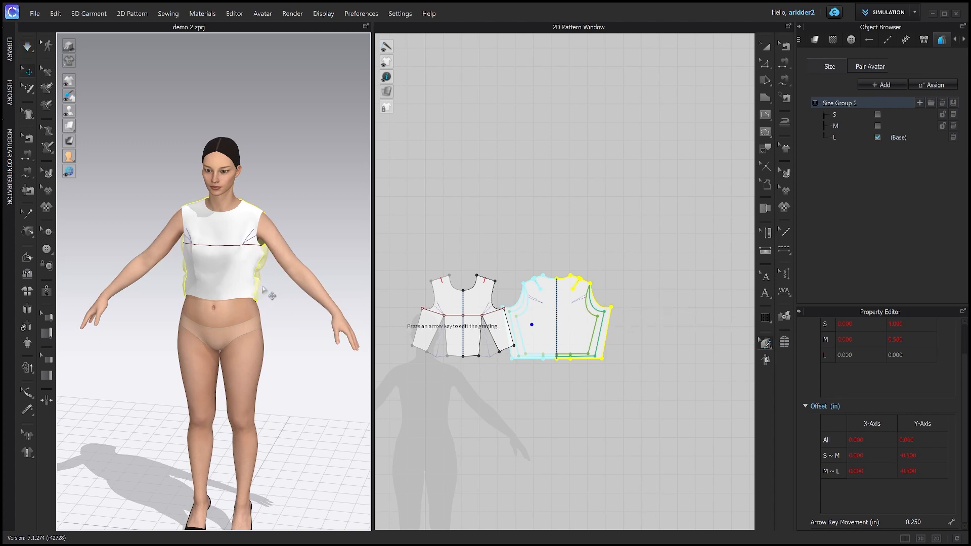
Step: Select all the pattern pieces and display the project's file export options
click(660, 282)
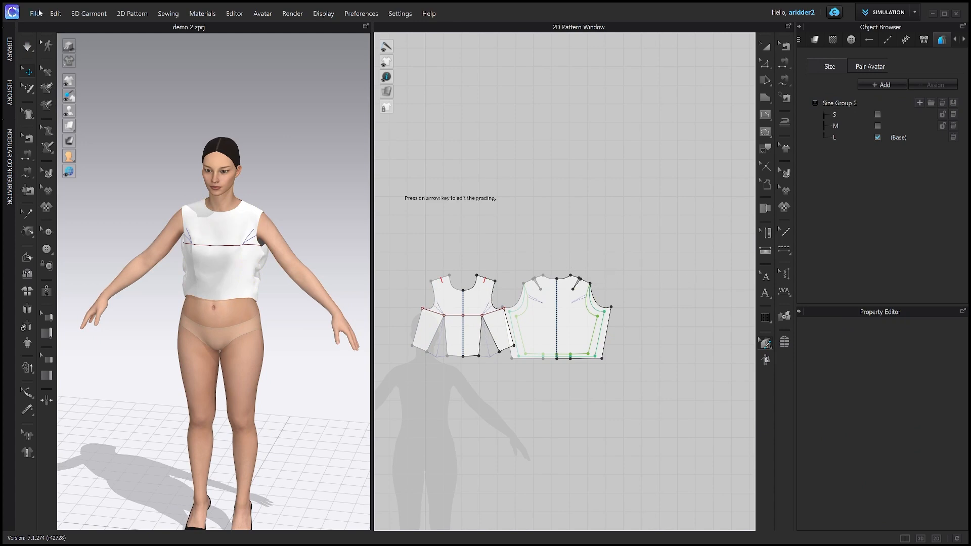
key(ctrl+a)
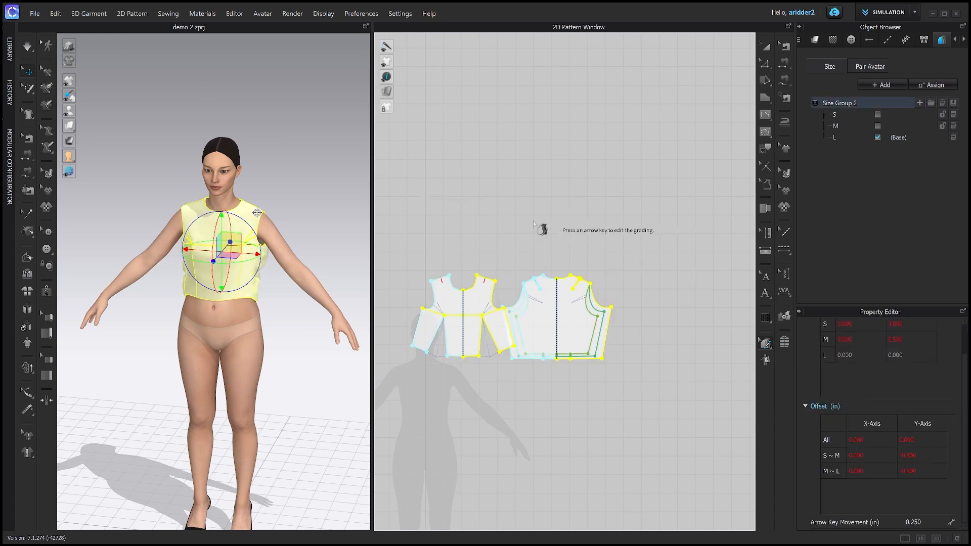
click(35, 16)
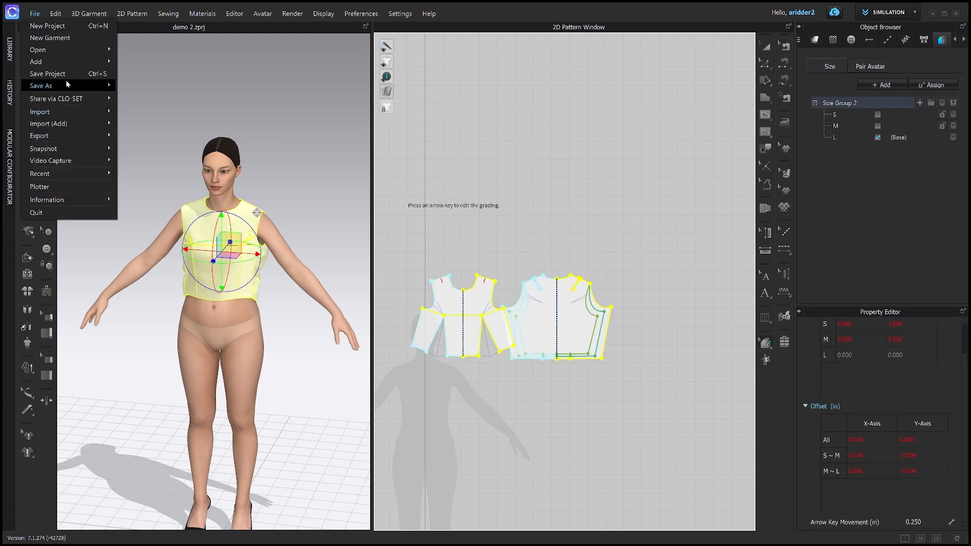
mouse_move(65, 140)
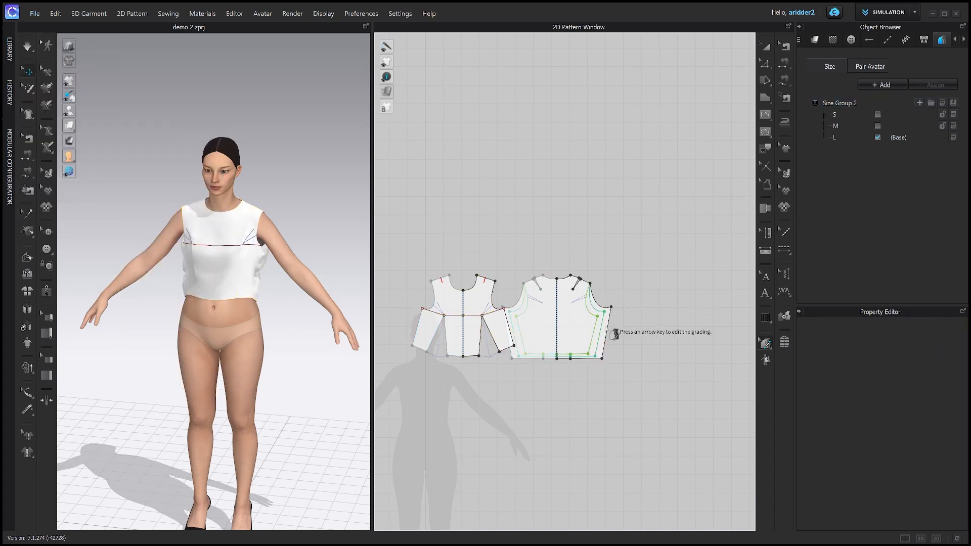
Step: Switch to the Transform Pattern tool, select the back piece and make M the base size of Size Group 2
key(a)
click(561, 306)
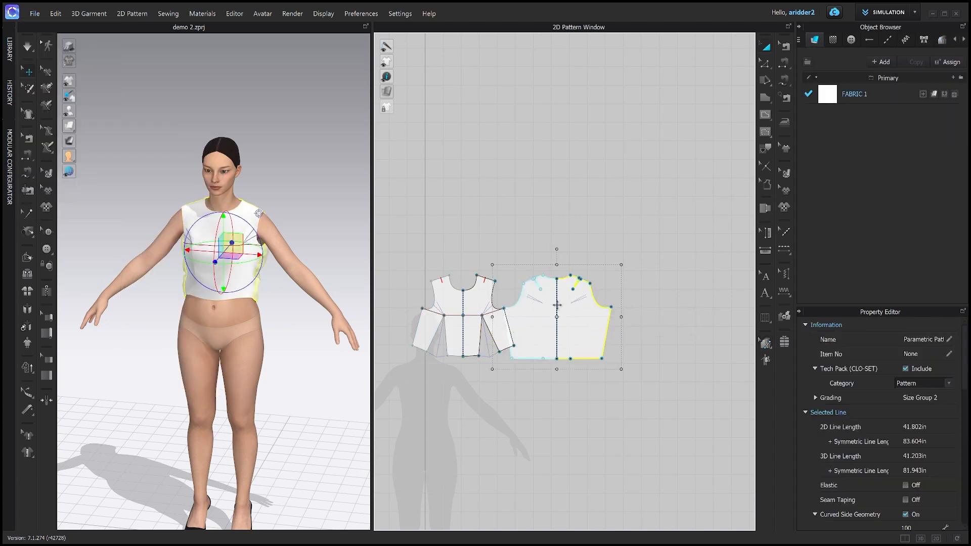
click(942, 40)
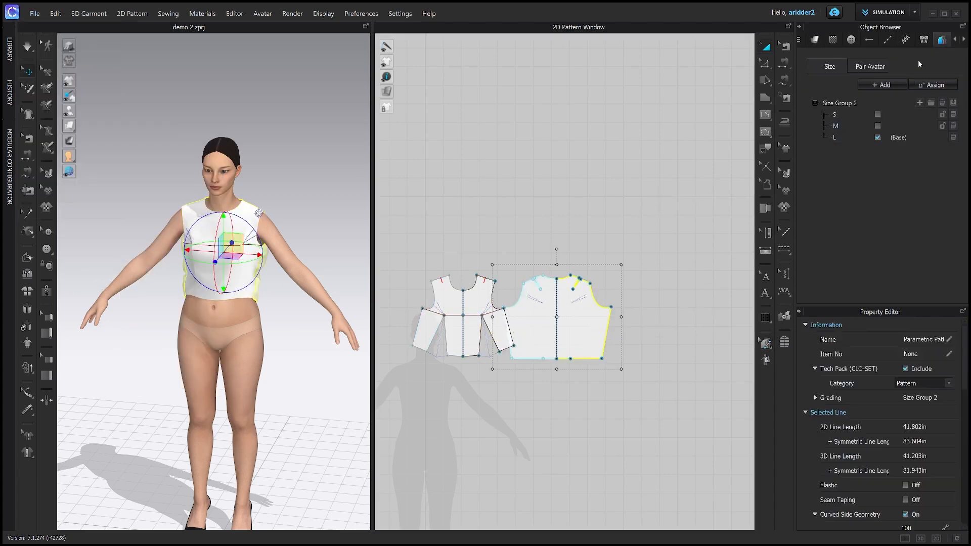
click(880, 120)
click(878, 126)
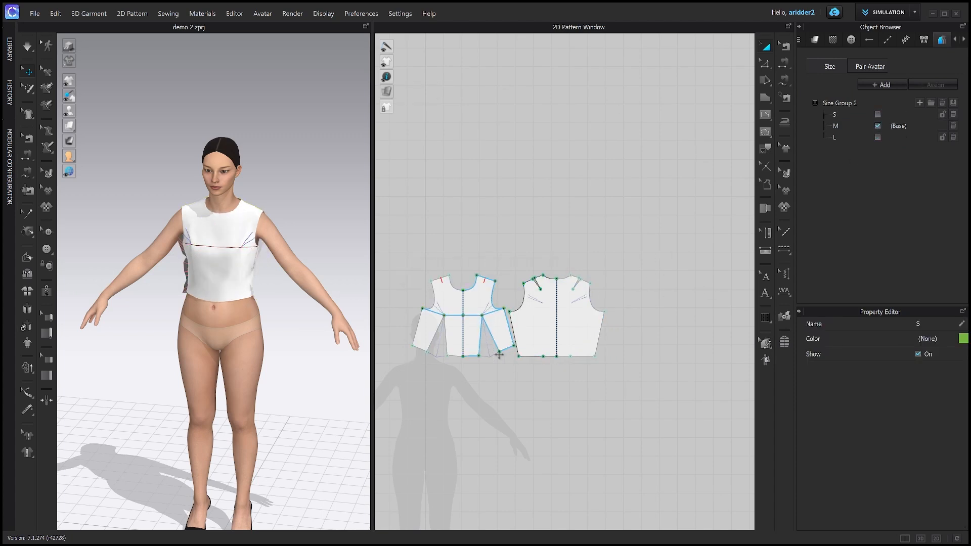
Step: Simulate the bodice in size M and look over the front and back pattern pieces
key(space)
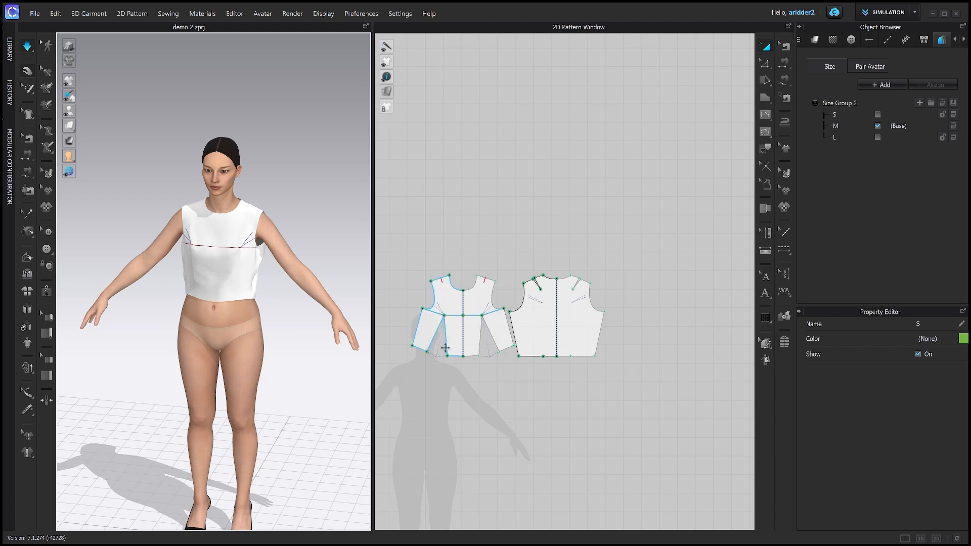
scroll(445, 350, down, 4)
middle_drag(445, 351, 438, 326)
scroll(438, 327, up, 3)
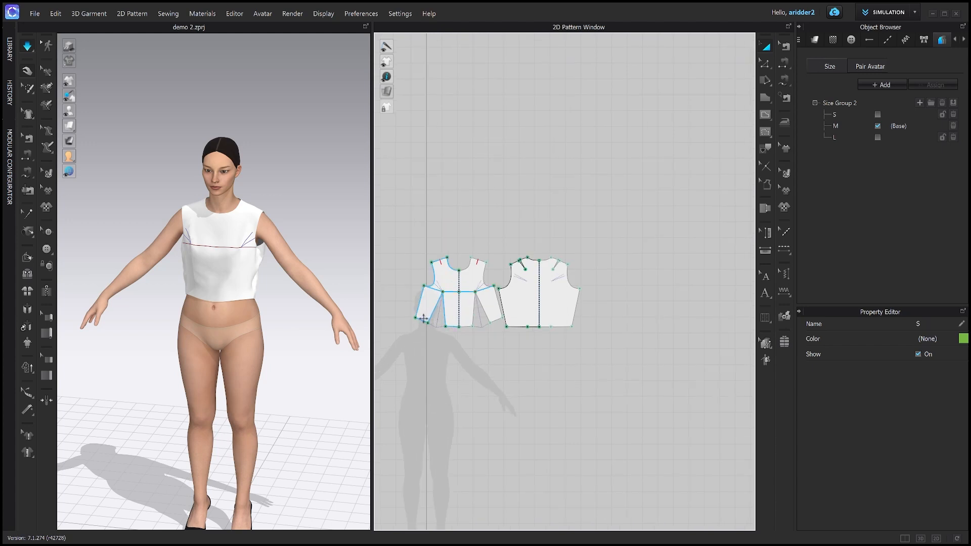
scroll(423, 319, up, 1)
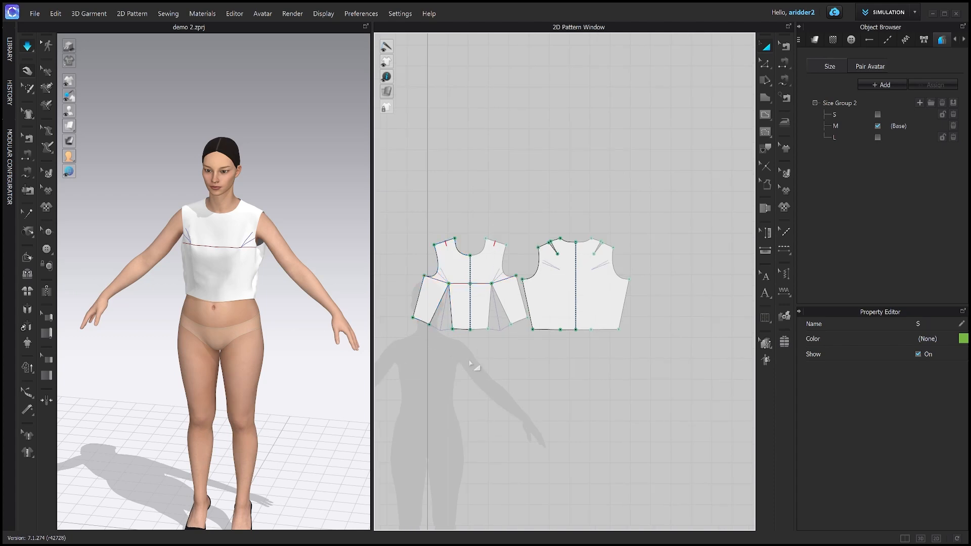